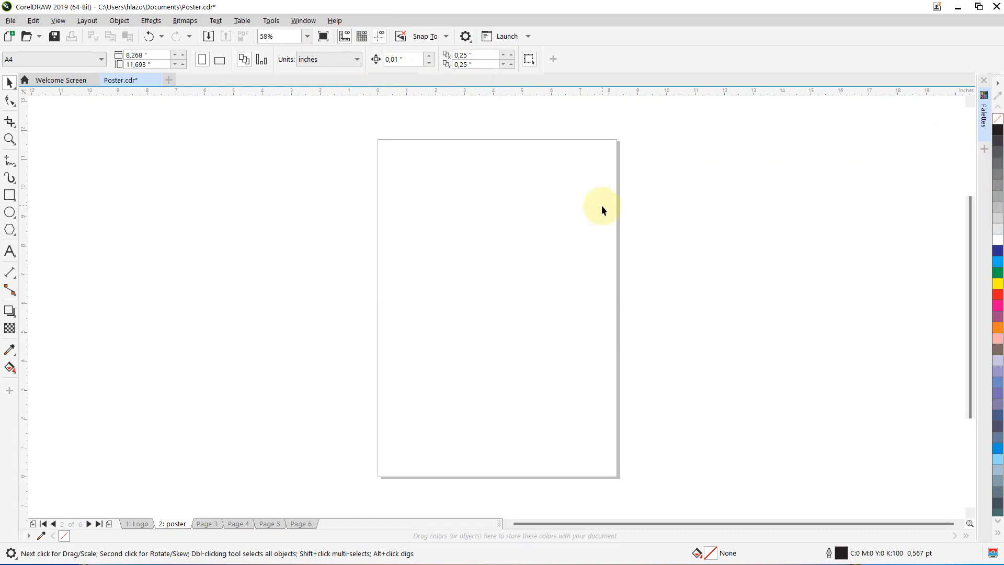
Draw seven rectangles of different sizes scattered over the page and the empty area to its left, some crossing the page edges
{"action": "left_click", "coordinate": [14, 90]}
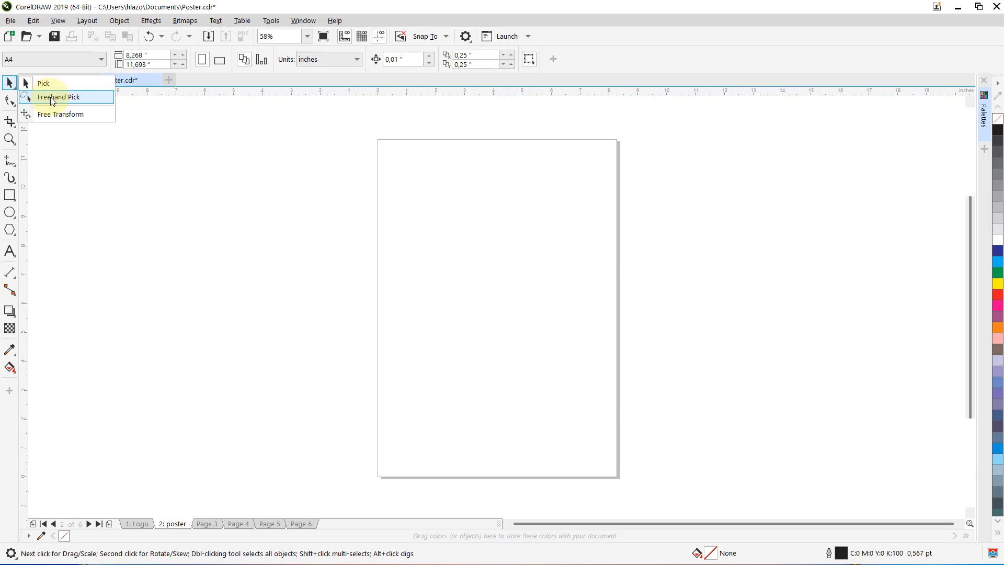
{"action": "left_click", "coordinate": [98, 197]}
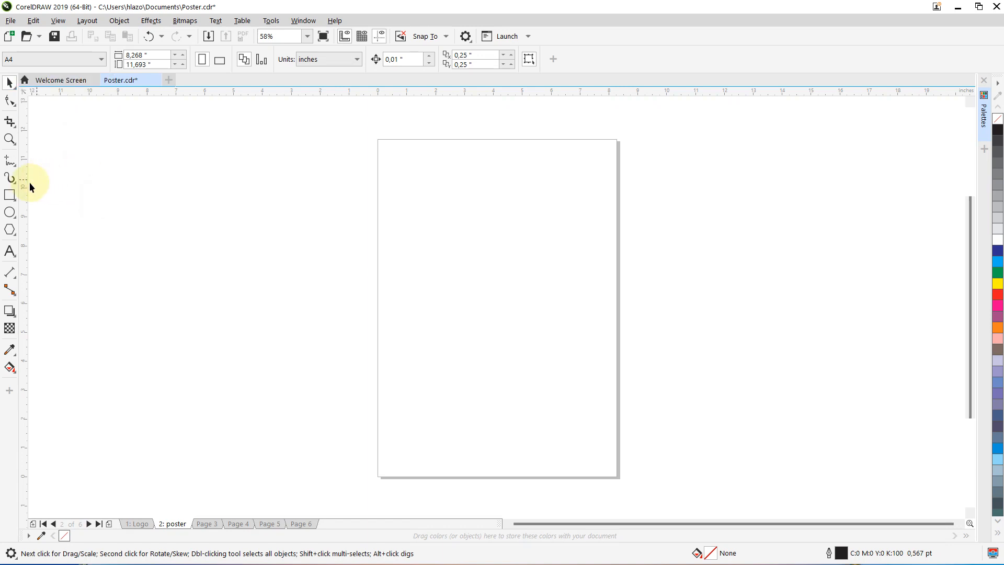
{"action": "left_click", "coordinate": [8, 197]}
{"action": "left_click_drag", "start_coordinate": [233, 188], "coordinate": [341, 277]}
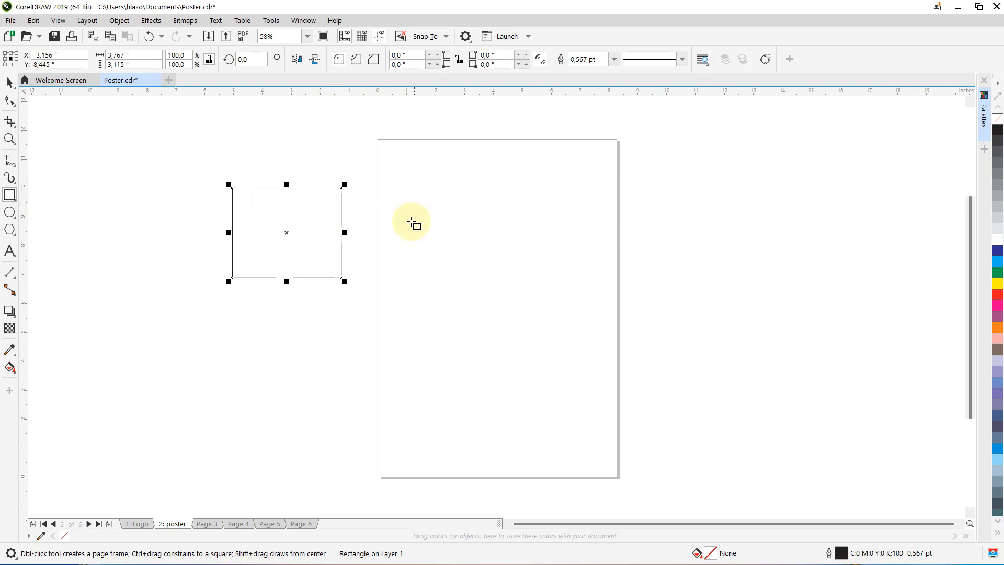
{"action": "left_click_drag", "start_coordinate": [410, 221], "coordinate": [499, 303]}
{"action": "left_click_drag", "start_coordinate": [280, 340], "coordinate": [380, 426]}
{"action": "left_click_drag", "start_coordinate": [114, 246], "coordinate": [238, 353]}
{"action": "left_click_drag", "start_coordinate": [467, 342], "coordinate": [548, 414]}
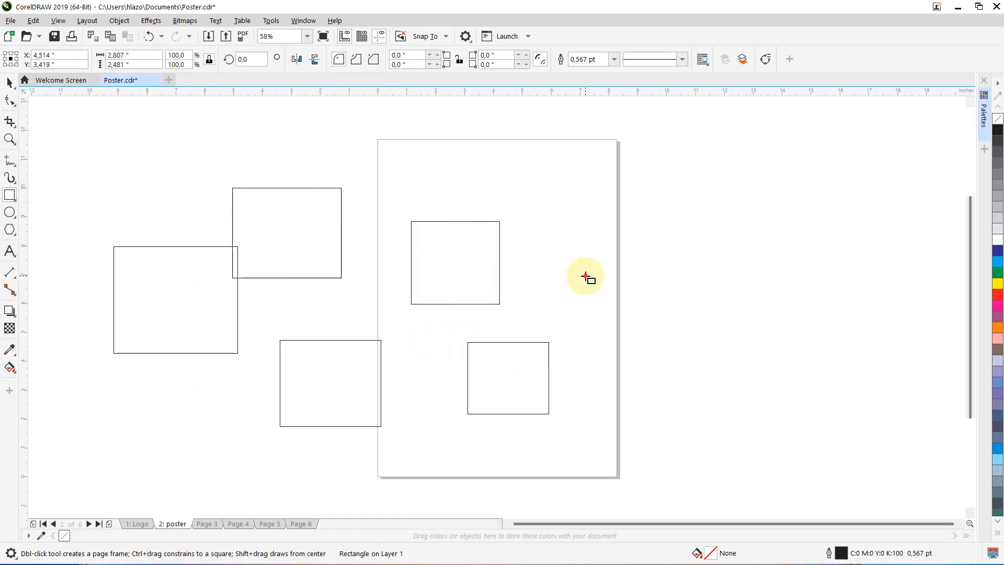
{"action": "left_click_drag", "start_coordinate": [585, 275], "coordinate": [667, 313]}
{"action": "left_click_drag", "start_coordinate": [500, 139], "coordinate": [597, 198]}
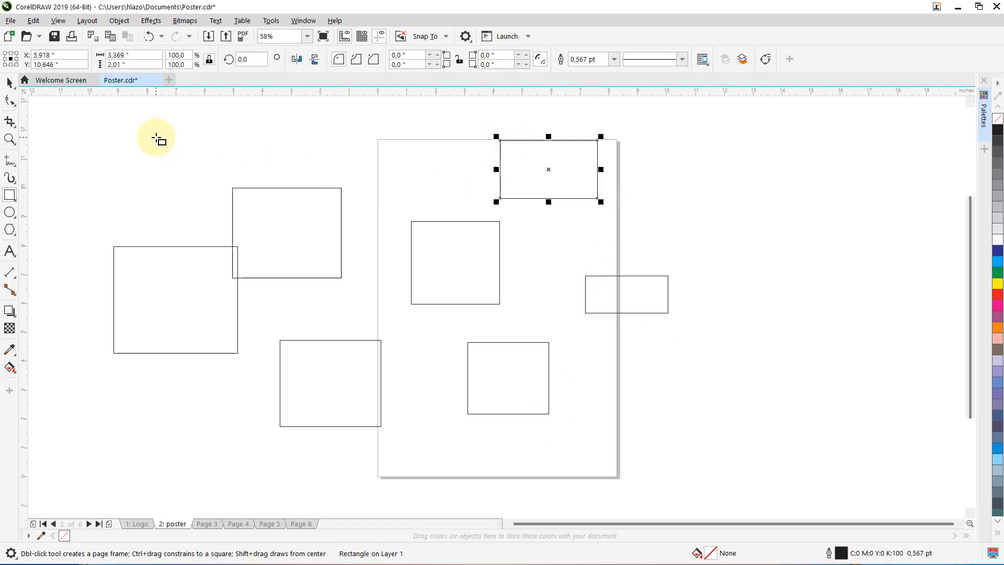
Marquee-select groups of the rectangles on the page with the Pick tool and clear the selection
{"action": "left_click", "coordinate": [12, 83]}
{"action": "left_click_drag", "start_coordinate": [460, 120], "coordinate": [713, 444]}
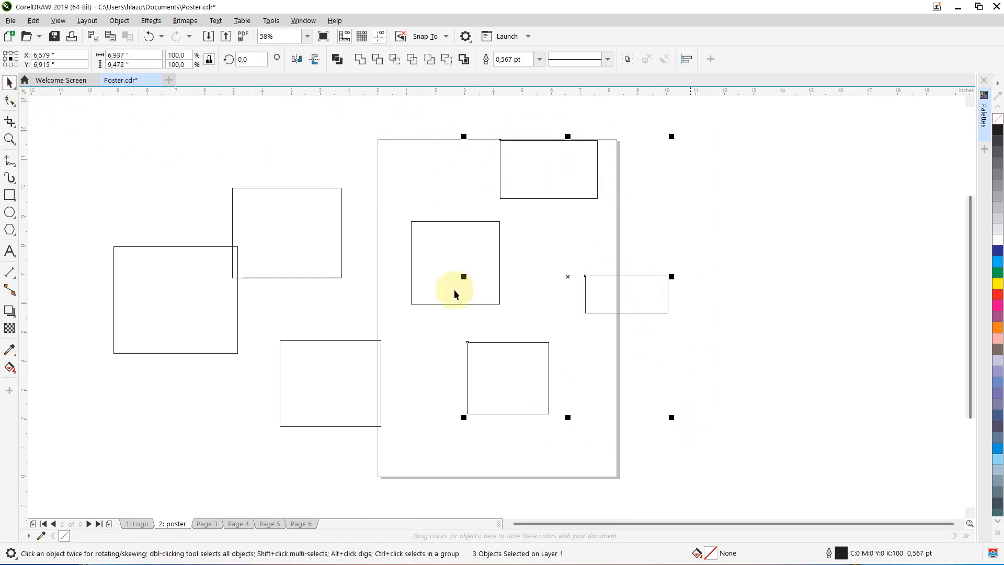
{"action": "left_click", "coordinate": [387, 179]}
{"action": "left_click_drag", "start_coordinate": [405, 178], "coordinate": [633, 329]}
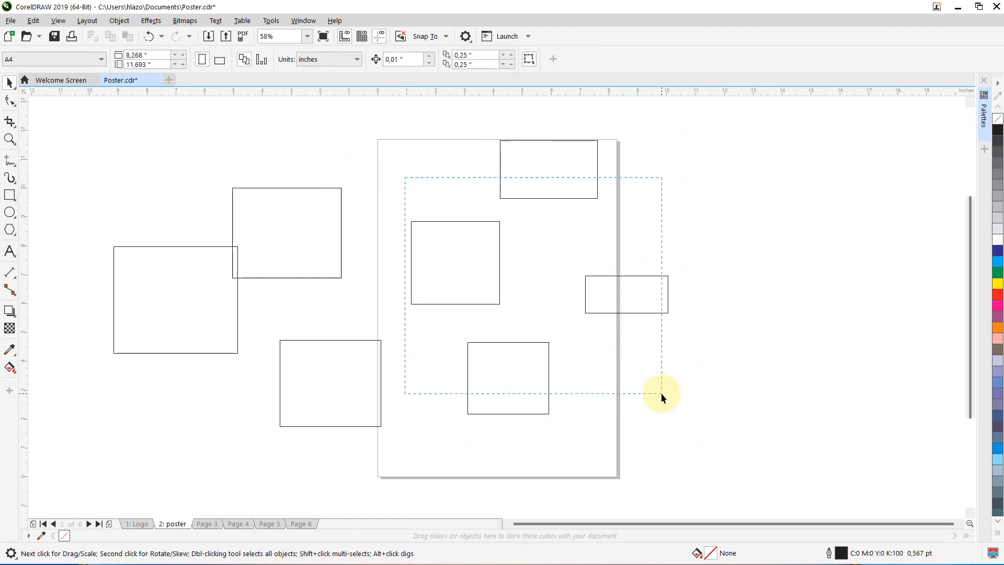
{"action": "left_click_drag", "start_coordinate": [661, 393], "coordinate": [661, 393]}
{"action": "left_click_drag", "start_coordinate": [386, 123], "coordinate": [723, 441]}
{"action": "left_click", "coordinate": [376, 162]}
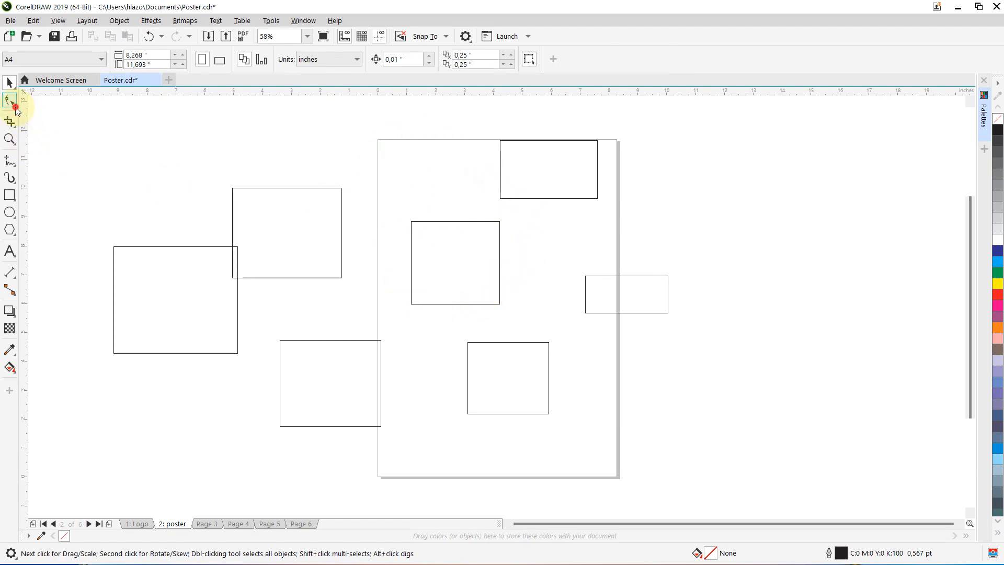
Lasso only the topmost and lowest rectangles on the page with the Freehand Pick tool and fill them black
{"action": "left_click", "coordinate": [16, 107]}
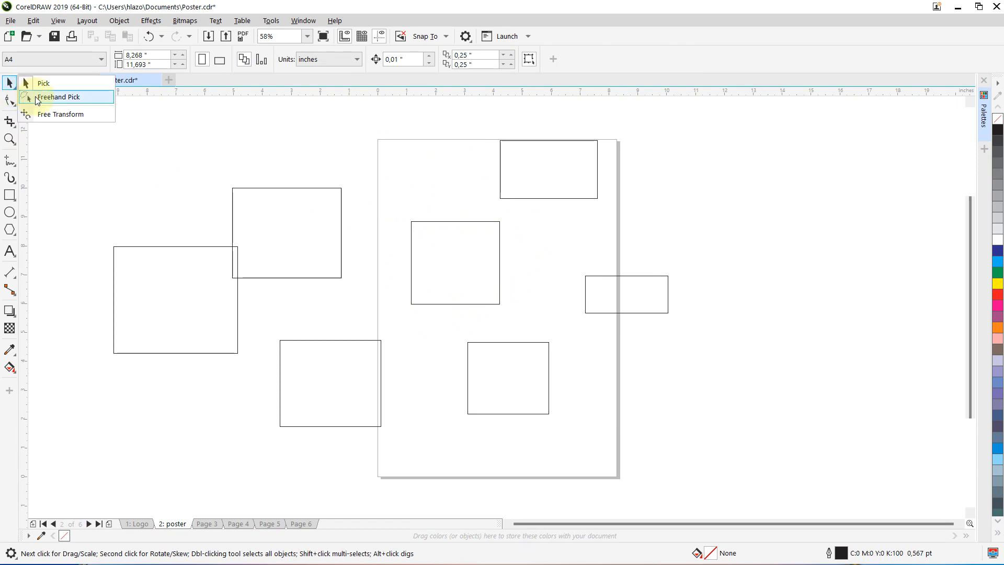
{"action": "left_click", "coordinate": [57, 96]}
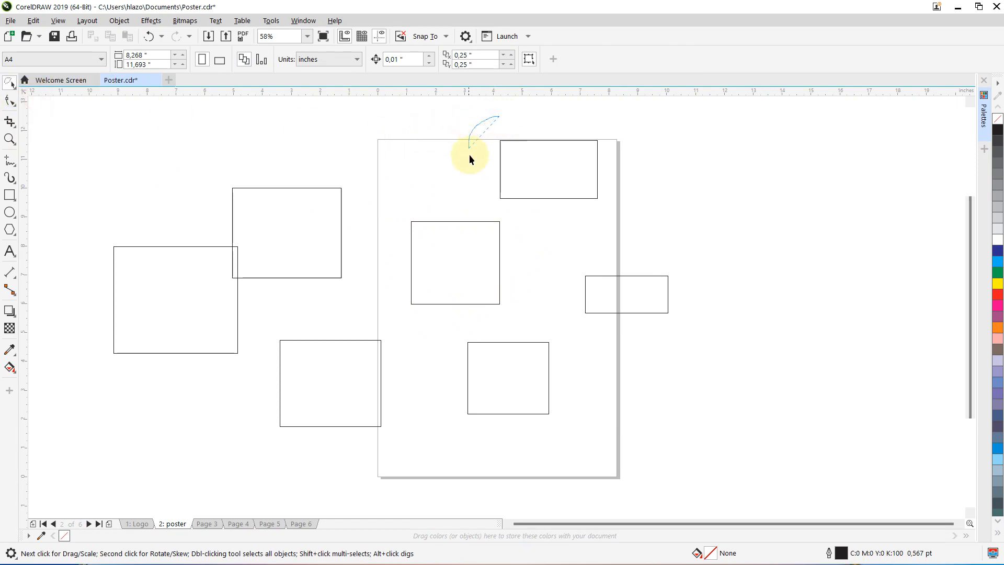
{"action": "mouse_move", "coordinate": [469, 154]}
{"action": "left_mouse_down"}
{"action": "mouse_move", "coordinate": [485, 194]}
{"action": "mouse_move", "coordinate": [524, 212]}
{"action": "mouse_move", "coordinate": [539, 243]}
{"action": "mouse_move", "coordinate": [520, 315]}
{"action": "mouse_move", "coordinate": [459, 333]}
{"action": "left_mouse_up"}
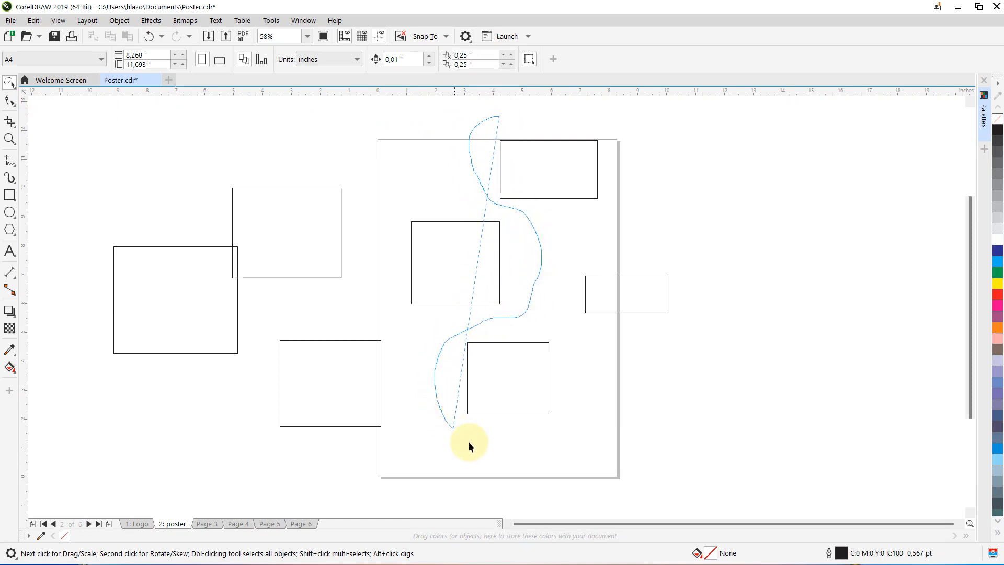
{"action": "mouse_move", "coordinate": [594, 405]}
{"action": "left_mouse_down"}
{"action": "mouse_move", "coordinate": [559, 331]}
{"action": "mouse_move", "coordinate": [552, 292]}
{"action": "mouse_move", "coordinate": [562, 244]}
{"action": "left_mouse_up"}
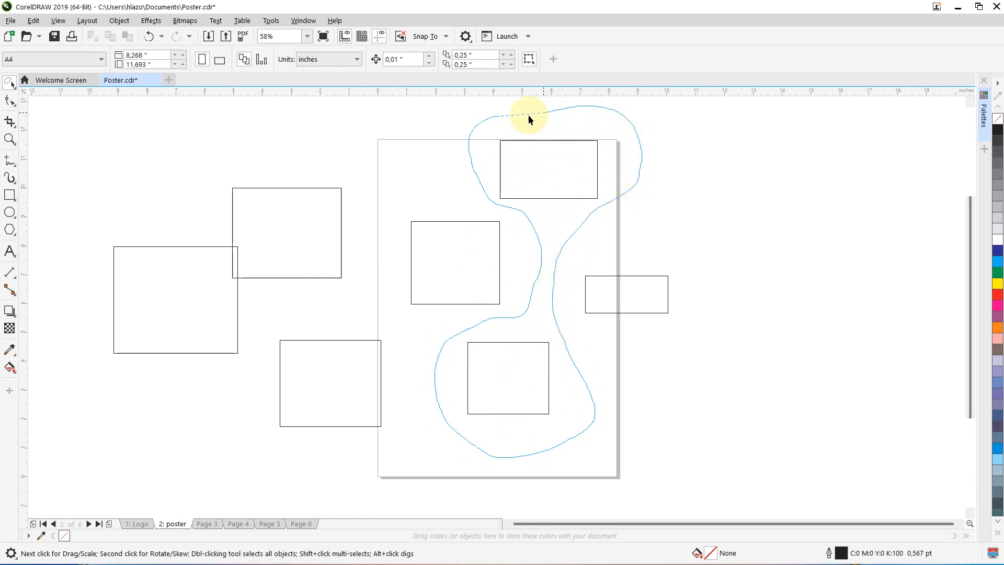
{"action": "left_click_drag", "start_coordinate": [496, 119], "coordinate": [492, 118]}
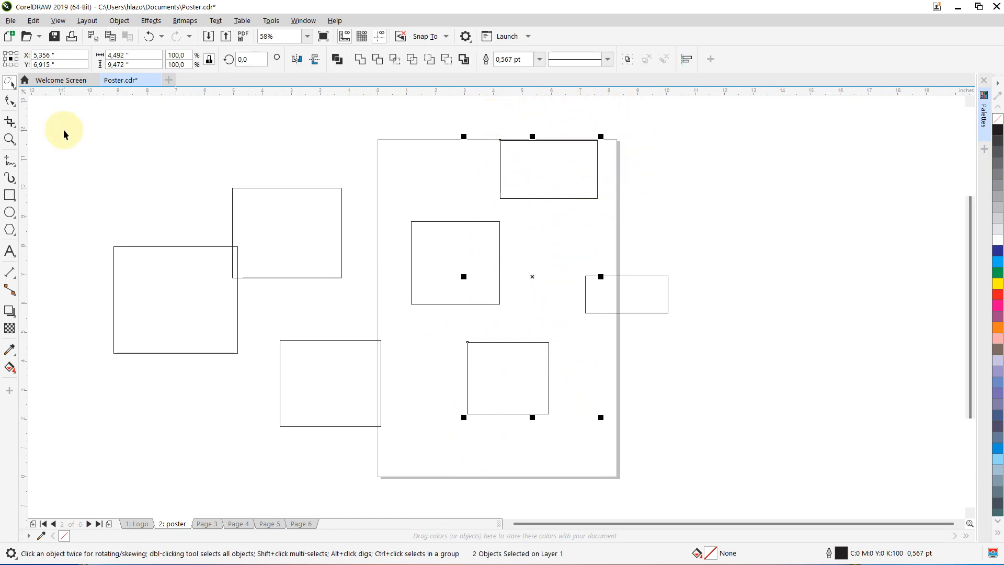
{"action": "left_click", "coordinate": [997, 130]}
{"action": "left_click", "coordinate": [360, 143]}
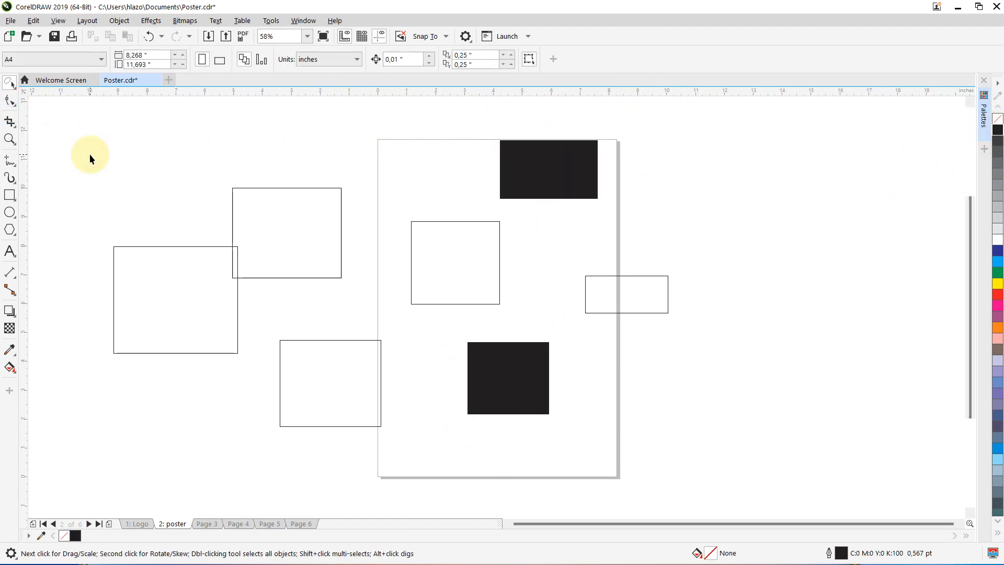
Using the Pick tool, rearrange the two black rectangles and the unfilled one between them into a column on the page's left half
{"action": "left_click", "coordinate": [10, 99]}
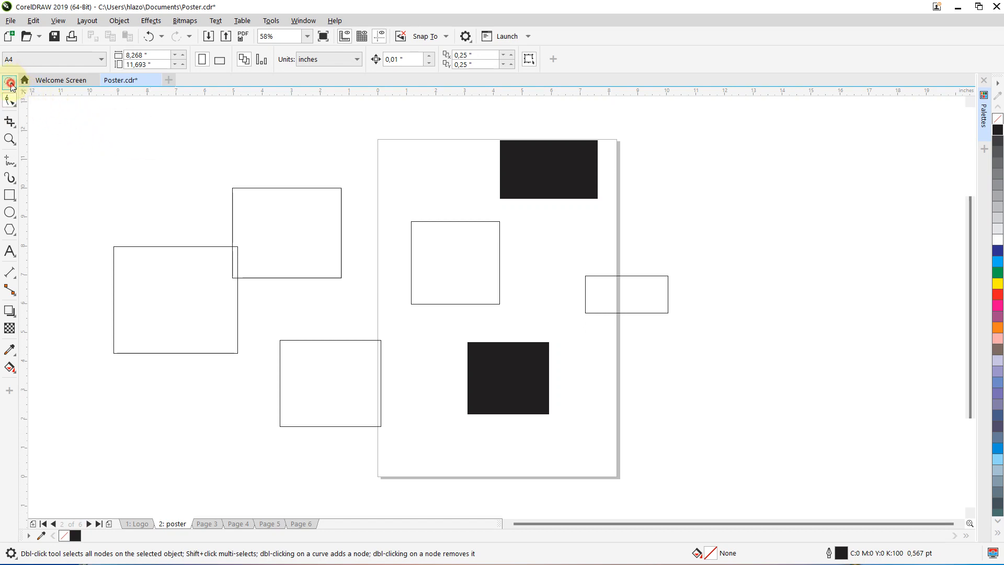
{"action": "left_click", "coordinate": [10, 82]}
{"action": "left_click", "coordinate": [15, 88]}
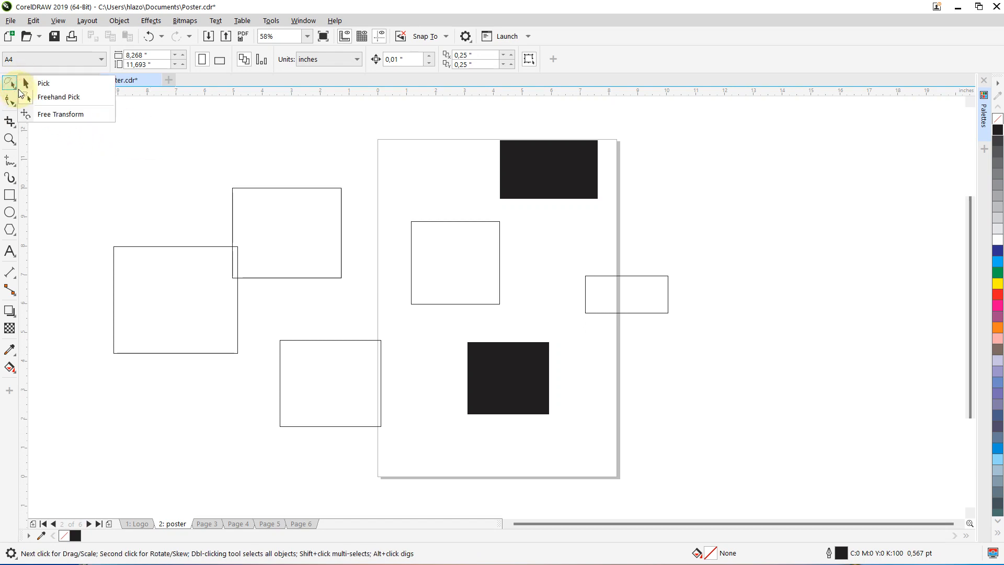
{"action": "left_click", "coordinate": [42, 83]}
{"action": "left_click", "coordinate": [538, 154]}
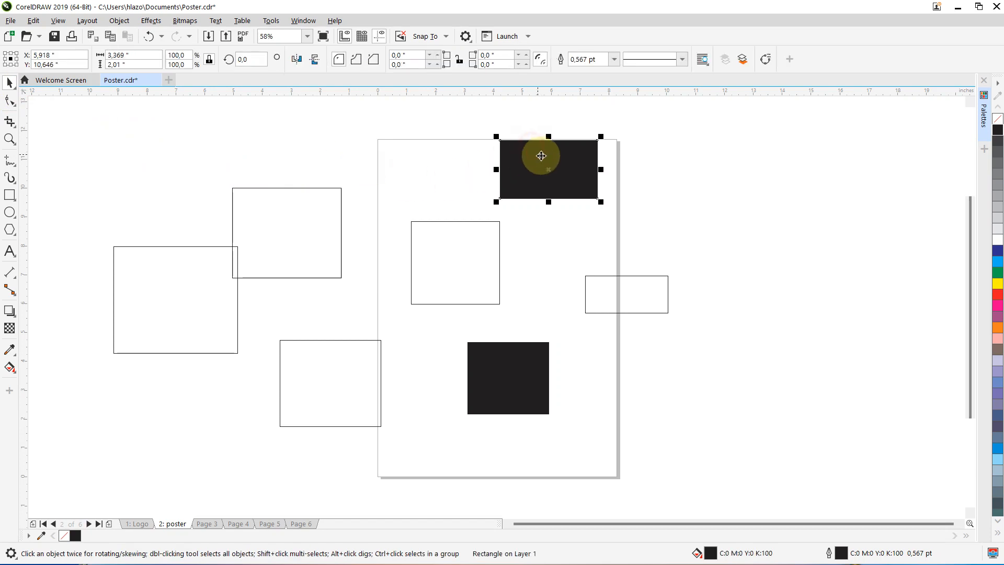
{"action": "left_click_drag", "start_coordinate": [538, 155], "coordinate": [448, 164]}
{"action": "left_click", "coordinate": [477, 270]}
{"action": "left_click_drag", "start_coordinate": [480, 273], "coordinate": [477, 282]}
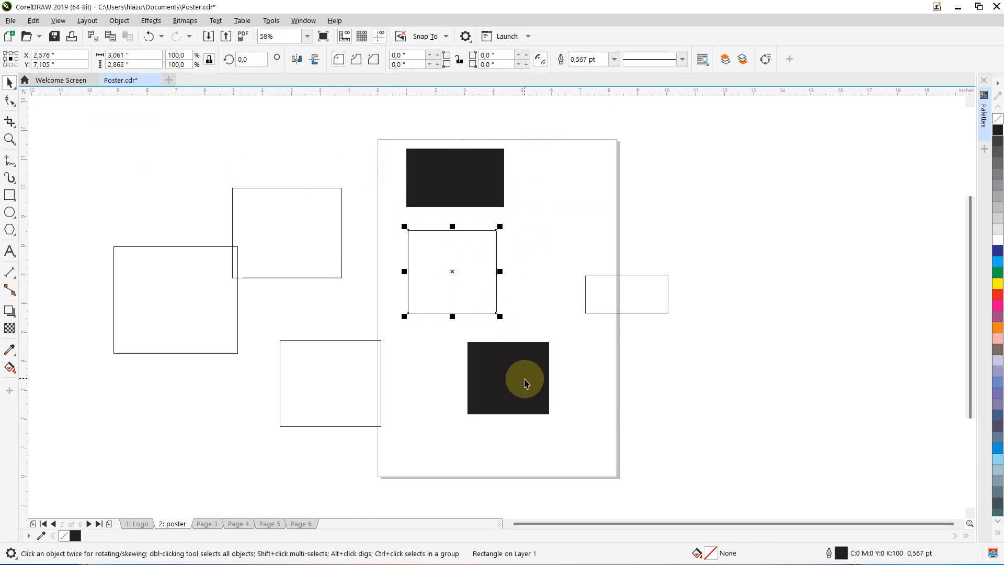
{"action": "left_click_drag", "start_coordinate": [523, 382], "coordinate": [489, 359]}
Stretch the upper black rectangle to about 4.06 inches tall and move it to the page's upper-right area
{"action": "left_click_drag", "start_coordinate": [464, 173], "coordinate": [583, 210]}
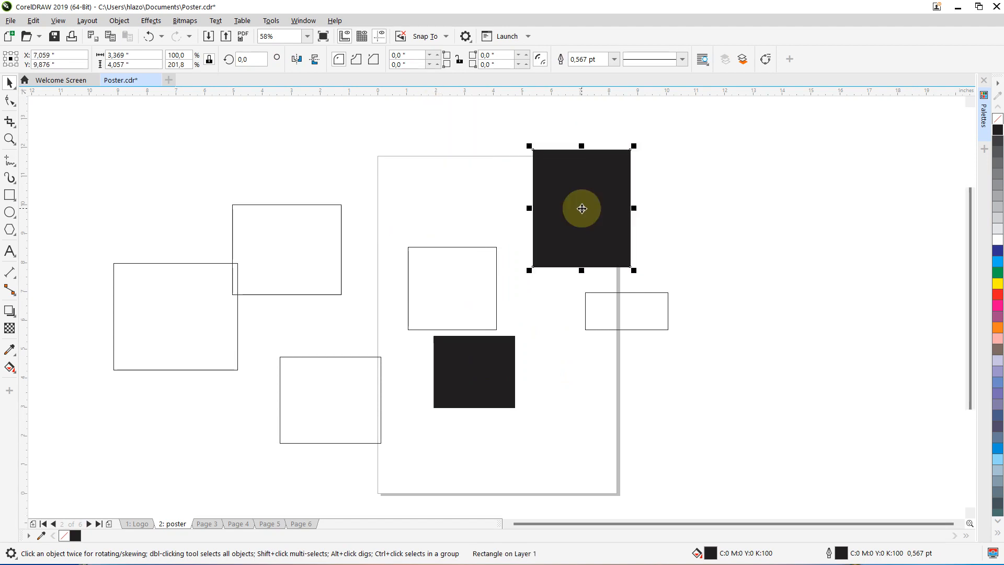
{"action": "left_click_drag", "start_coordinate": [560, 244], "coordinate": [537, 244]}
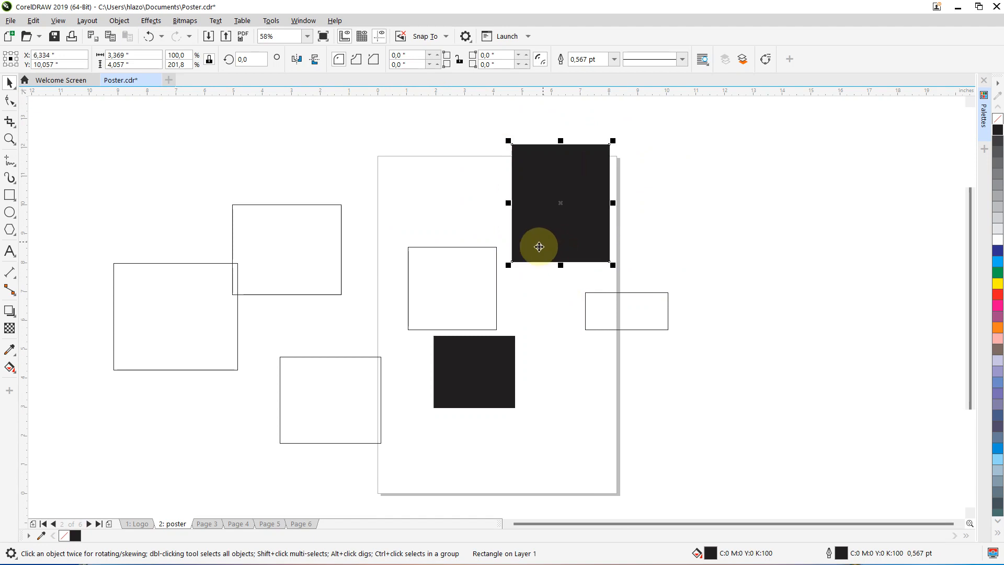
{"action": "left_click", "coordinate": [466, 209]}
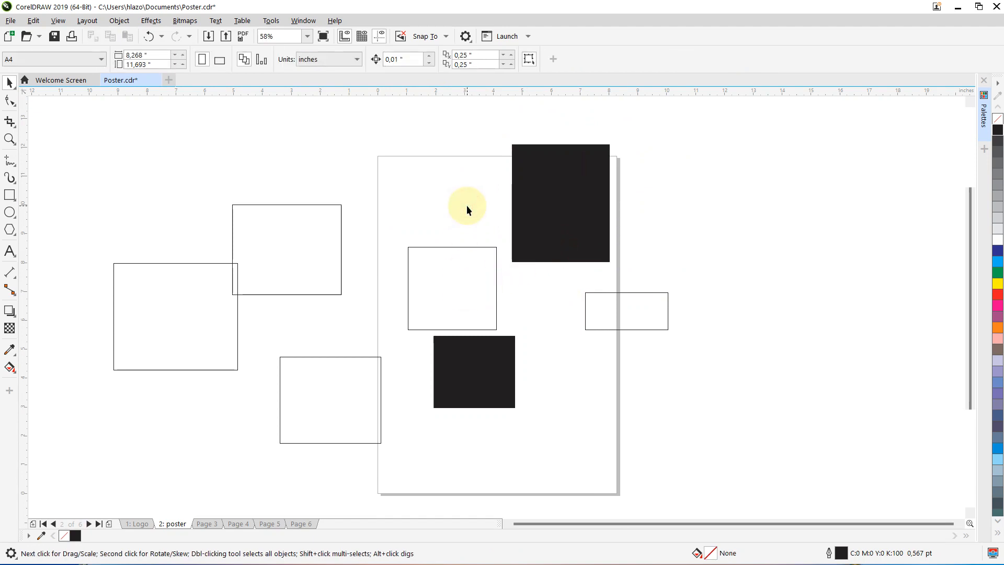
Move the tall black rectangle to the page's upper-left corner and scale it down to about 2.56 by 3.08 inches
{"action": "left_click_drag", "start_coordinate": [540, 170], "coordinate": [465, 162]}
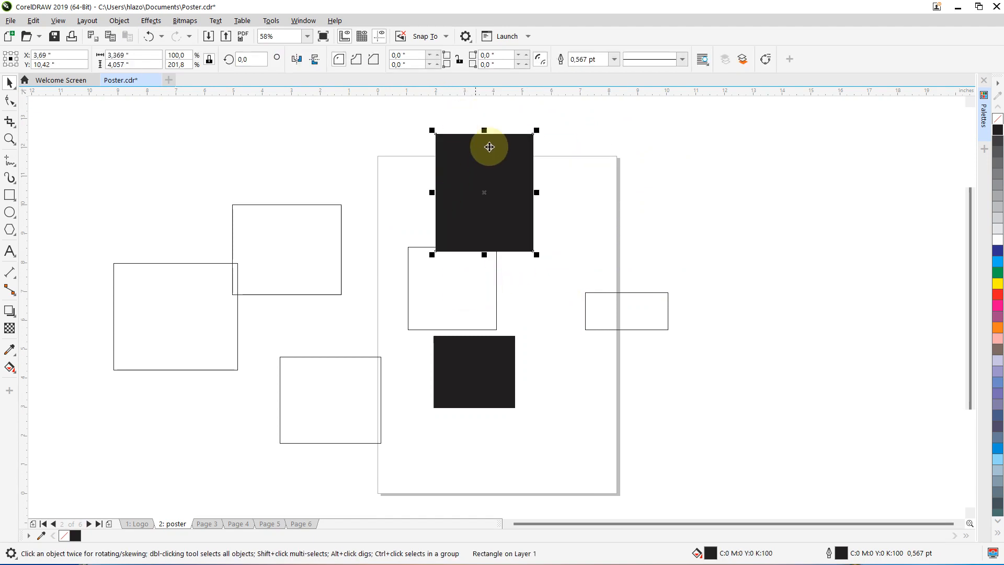
{"action": "mouse_move", "coordinate": [537, 130]}
{"action": "left_mouse_down"}
{"action": "mouse_move", "coordinate": [490, 170]}
{"action": "mouse_move", "coordinate": [537, 139]}
{"action": "left_mouse_up"}
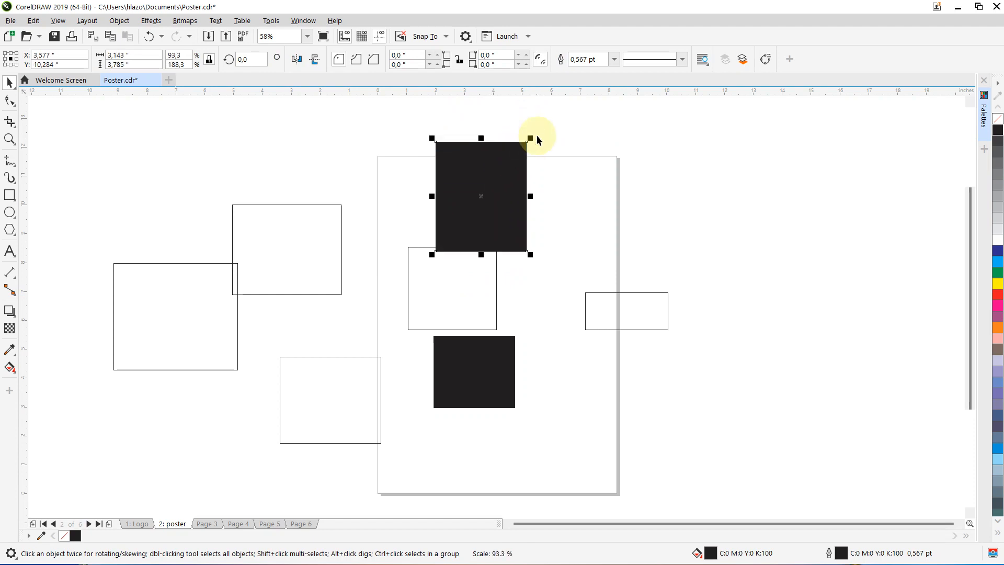
{"action": "left_click_drag", "start_coordinate": [492, 180], "coordinate": [428, 157]}
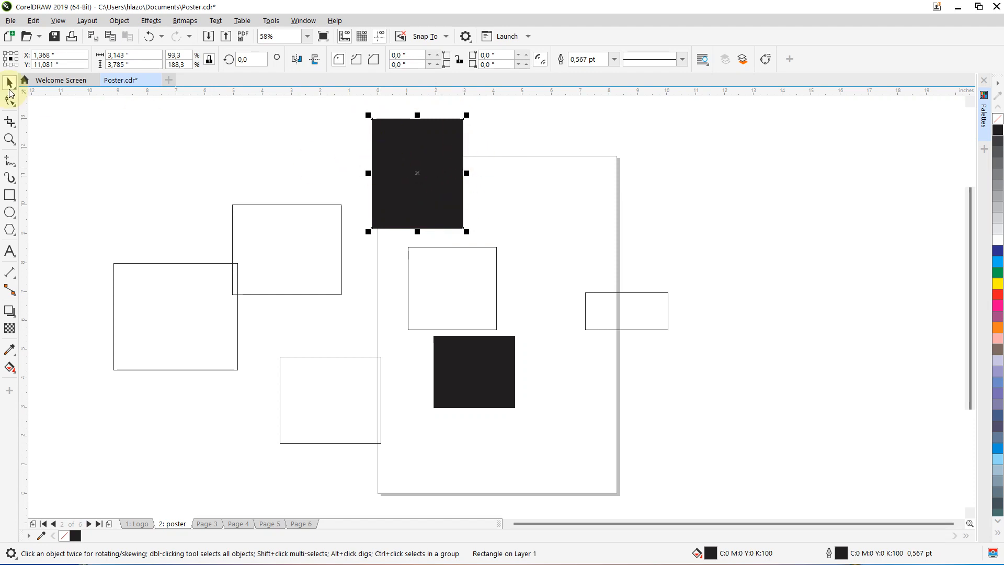
{"action": "mouse_move", "coordinate": [399, 172]}
{"action": "left_mouse_down"}
{"action": "mouse_move", "coordinate": [484, 200]}
{"action": "mouse_move", "coordinate": [412, 224]}
{"action": "mouse_move", "coordinate": [406, 188]}
{"action": "left_mouse_up"}
{"action": "left_click_drag", "start_coordinate": [473, 131], "coordinate": [456, 151]}
Move the page's unfilled middle rectangle off to the left and shift the upper black rectangle inward from the page corner
{"action": "left_click_drag", "start_coordinate": [462, 261], "coordinate": [344, 334]}
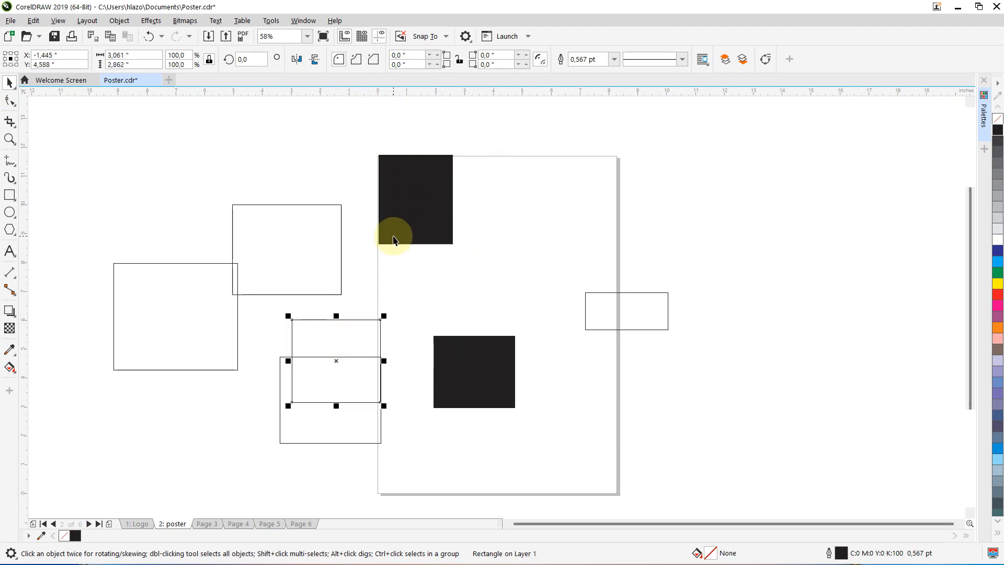
{"action": "left_click_drag", "start_coordinate": [393, 230], "coordinate": [438, 265]}
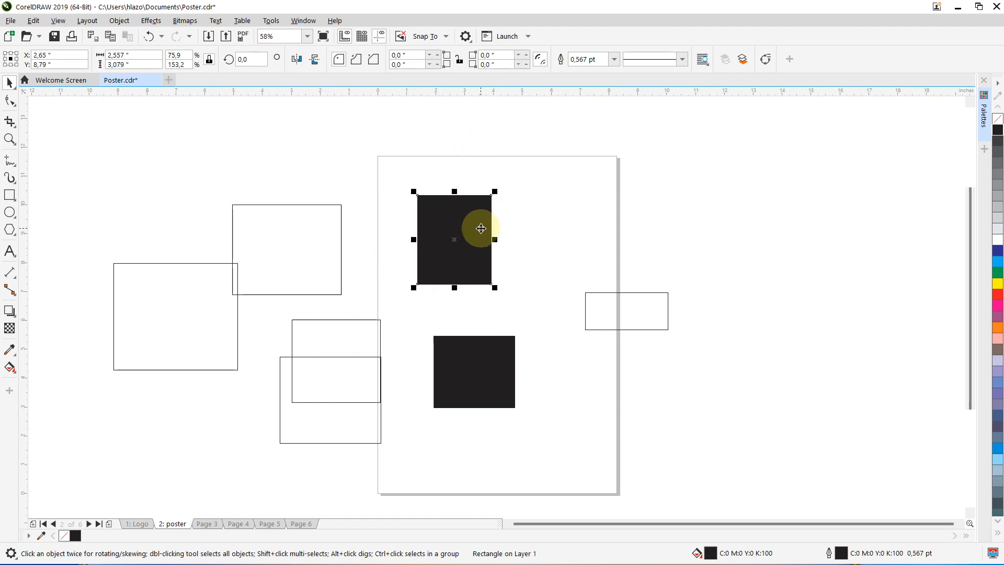
{"action": "scroll", "coordinate": [480, 229], "scroll_direction": "up", "scroll_amount": 5}
{"action": "left_click_drag", "start_coordinate": [443, 172], "coordinate": [428, 257]}
{"action": "left_click", "coordinate": [636, 228]}
{"action": "left_click", "coordinate": [378, 233]}
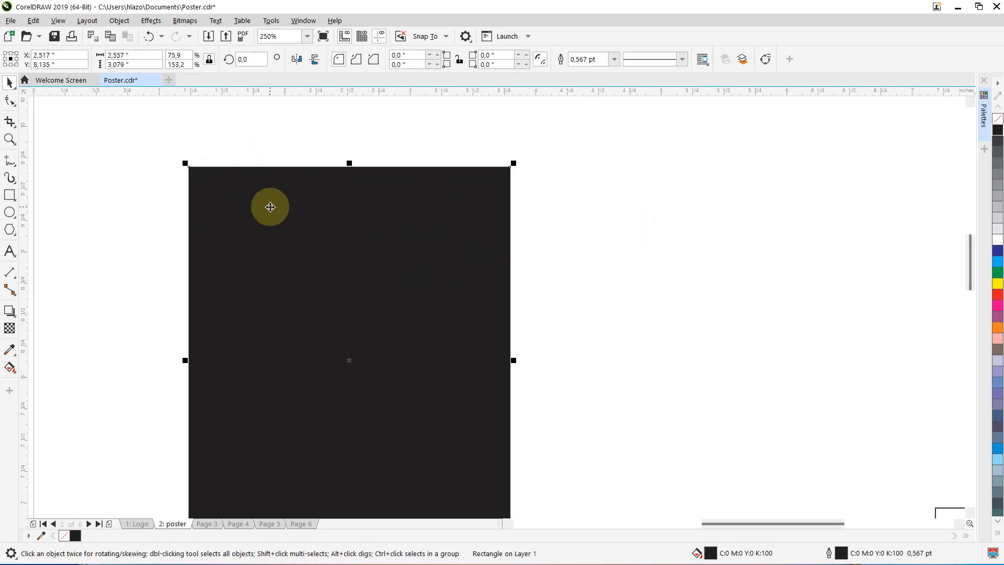
{"action": "left_click_drag", "start_coordinate": [307, 224], "coordinate": [324, 179]}
Convert the upper black rectangle to curves and pull its upper-right and lower-left nodes inward to form a slanted diamond
{"action": "right_click", "coordinate": [326, 182]}
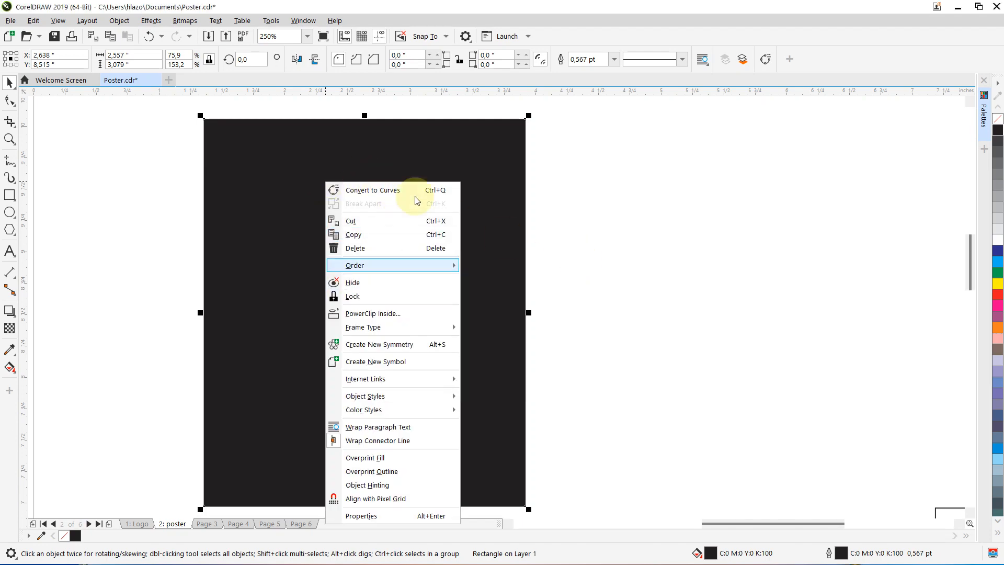
{"action": "left_click", "coordinate": [377, 194]}
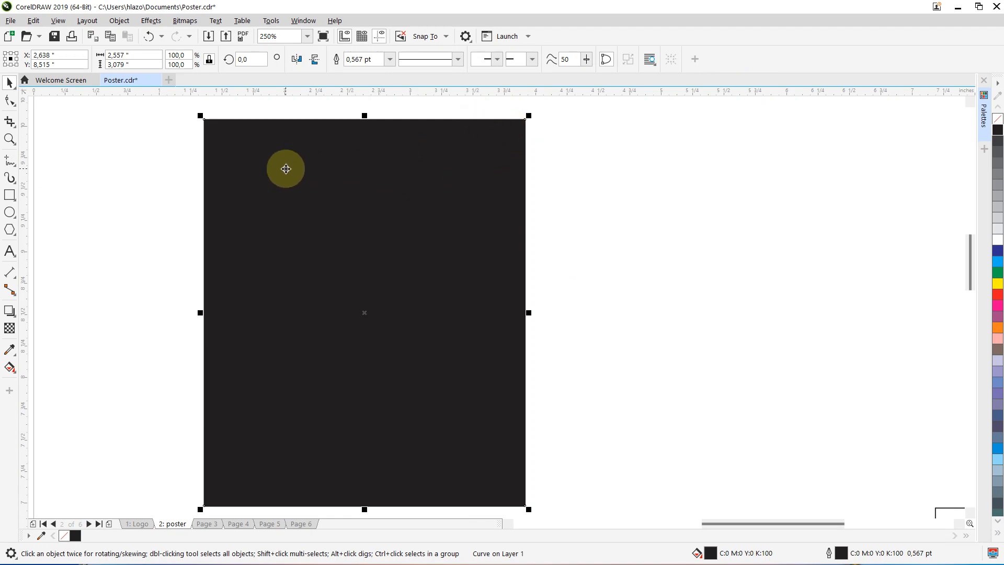
{"action": "left_click", "coordinate": [9, 100]}
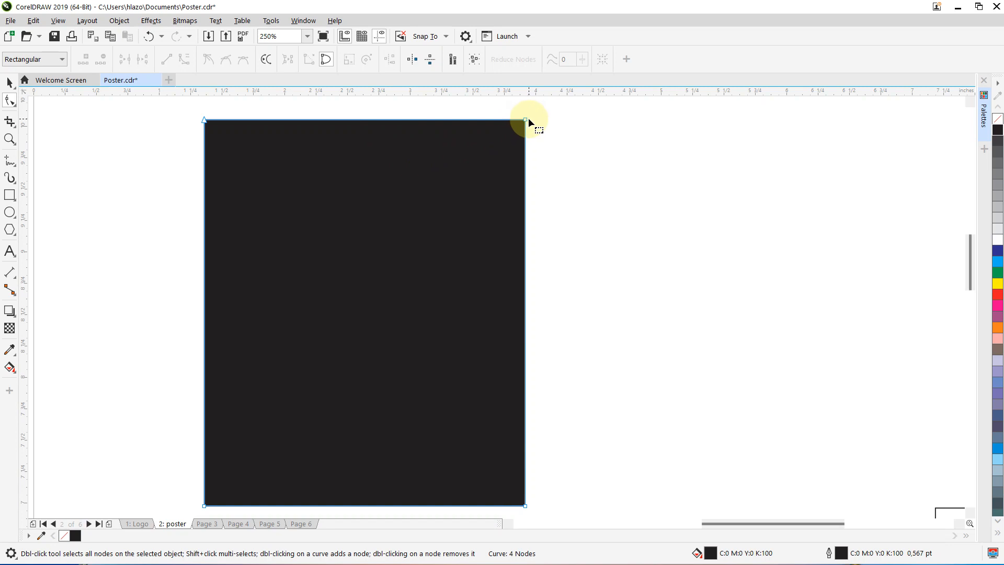
{"action": "left_click_drag", "start_coordinate": [525, 121], "coordinate": [392, 268]}
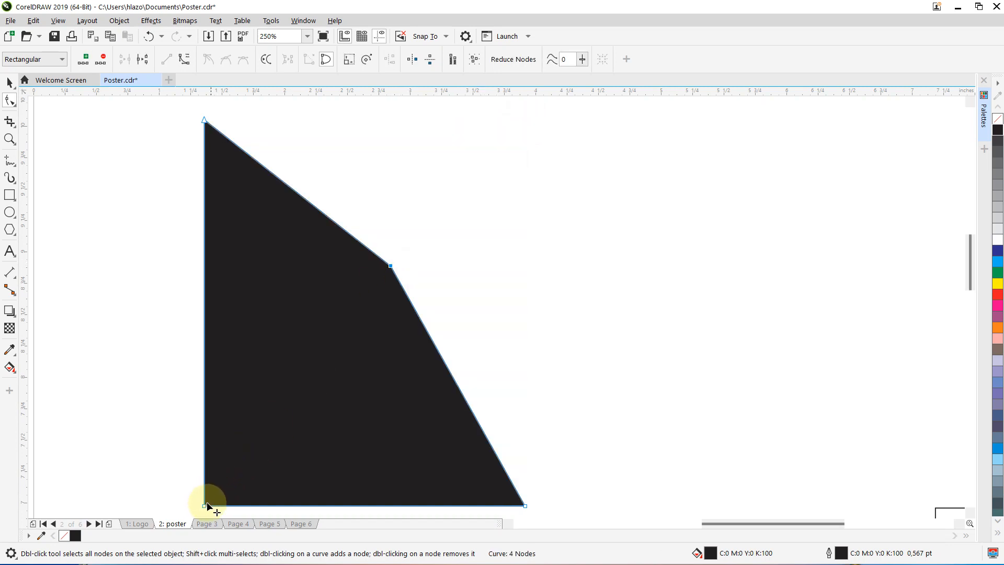
{"action": "left_click_drag", "start_coordinate": [204, 506], "coordinate": [327, 374]}
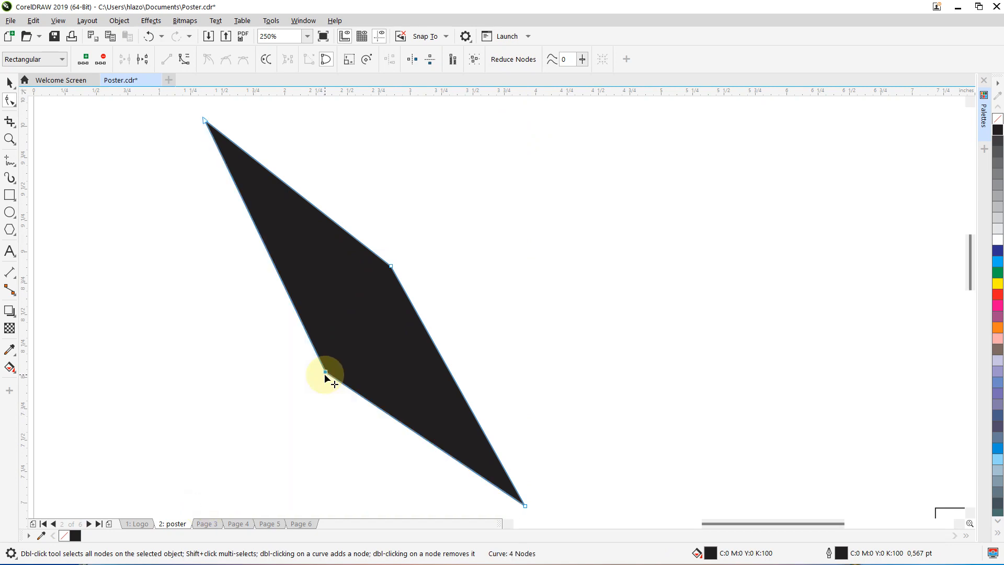
Delete the reshaped black diamond and move the remaining black rectangle into the upper part of the page
{"action": "left_click", "coordinate": [10, 83]}
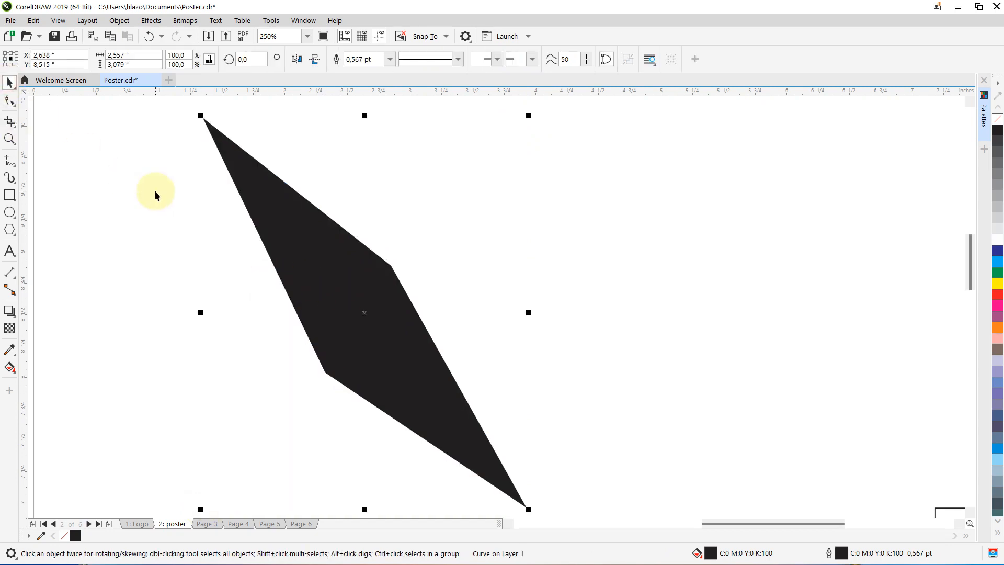
{"action": "scroll", "coordinate": [155, 191], "scroll_direction": "down", "scroll_amount": 4}
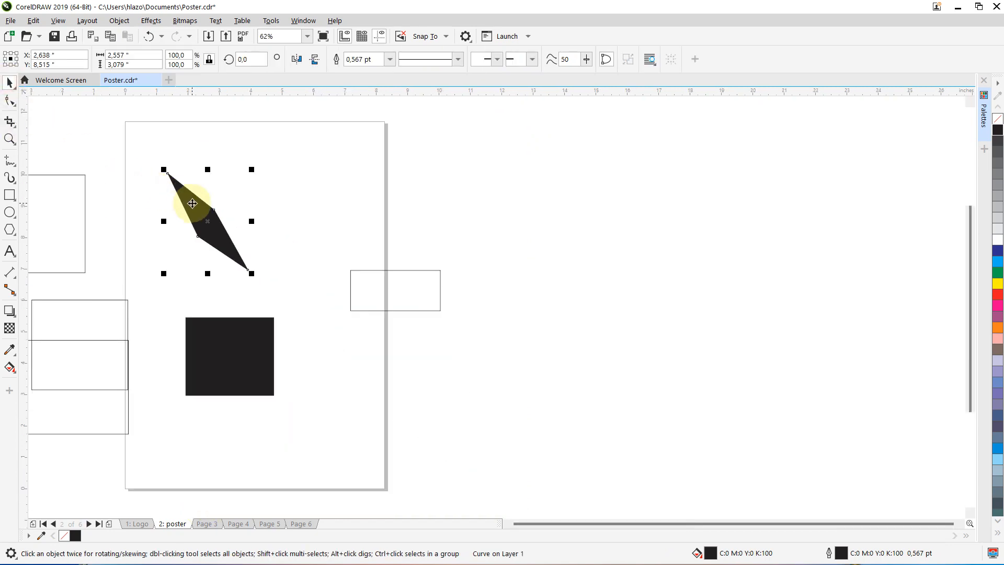
{"action": "key", "text": "Delete"}
{"action": "left_click_drag", "start_coordinate": [225, 336], "coordinate": [243, 212]}
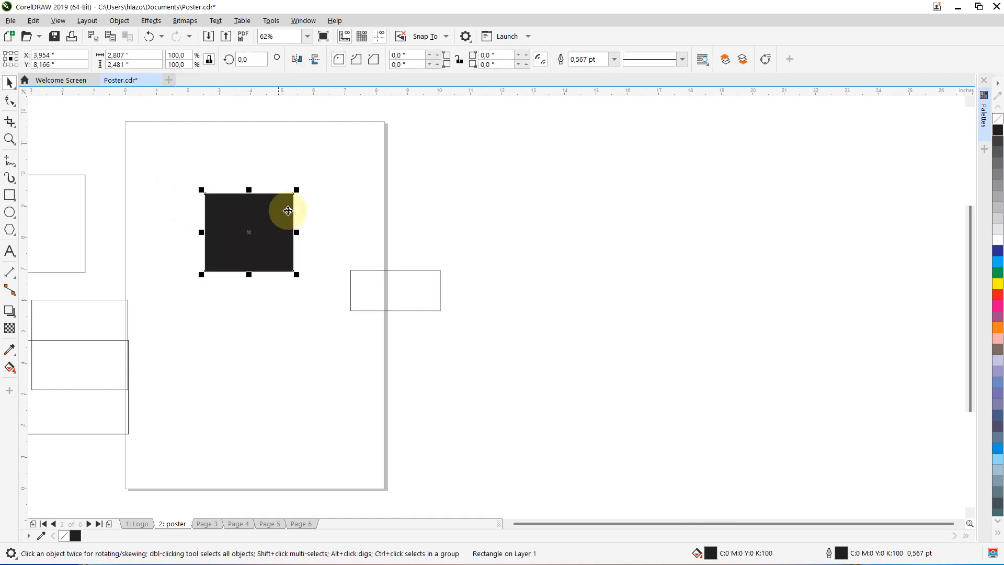
Scale the black rectangle up to about 6.49 by 5.74 inches and position it in the upper part of the page
{"action": "left_click_drag", "start_coordinate": [297, 190], "coordinate": [410, 105]}
{"action": "left_click_drag", "start_coordinate": [333, 161], "coordinate": [263, 220]}
{"action": "left_click", "coordinate": [479, 206]}
{"action": "left_click_drag", "start_coordinate": [209, 255], "coordinate": [246, 248]}
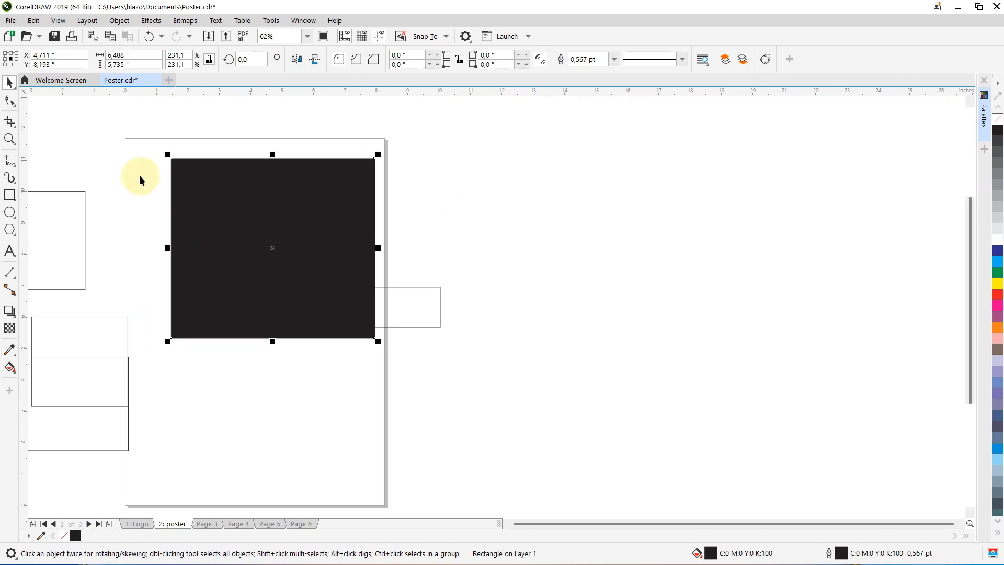
Crop the large black rectangle to an inner area of about 3.78 by 3.87 inches and deselect it
{"action": "left_click", "coordinate": [16, 128]}
{"action": "left_click", "coordinate": [31, 121]}
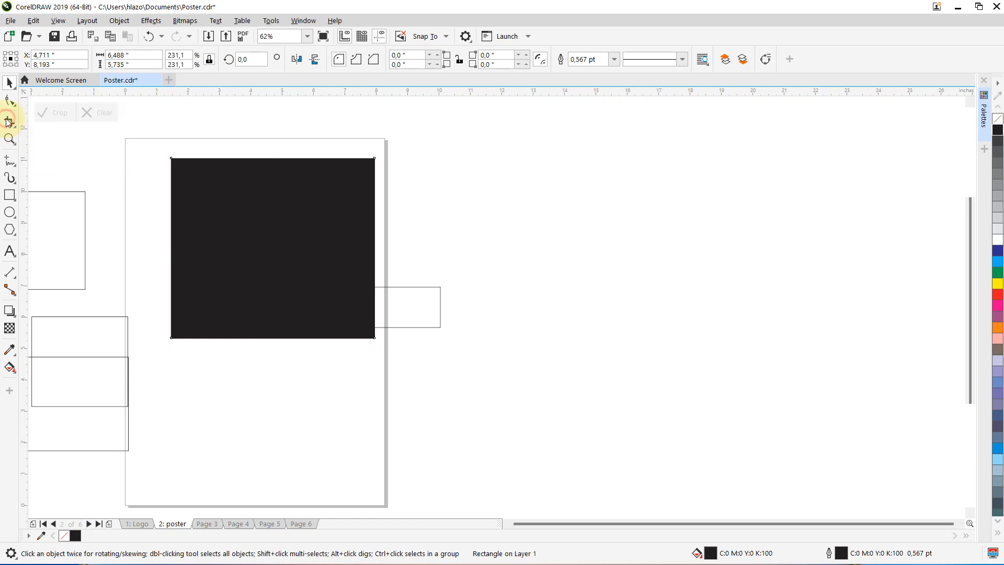
{"action": "left_click_drag", "start_coordinate": [202, 184], "coordinate": [321, 304]}
{"action": "double_click", "coordinate": [278, 236]}
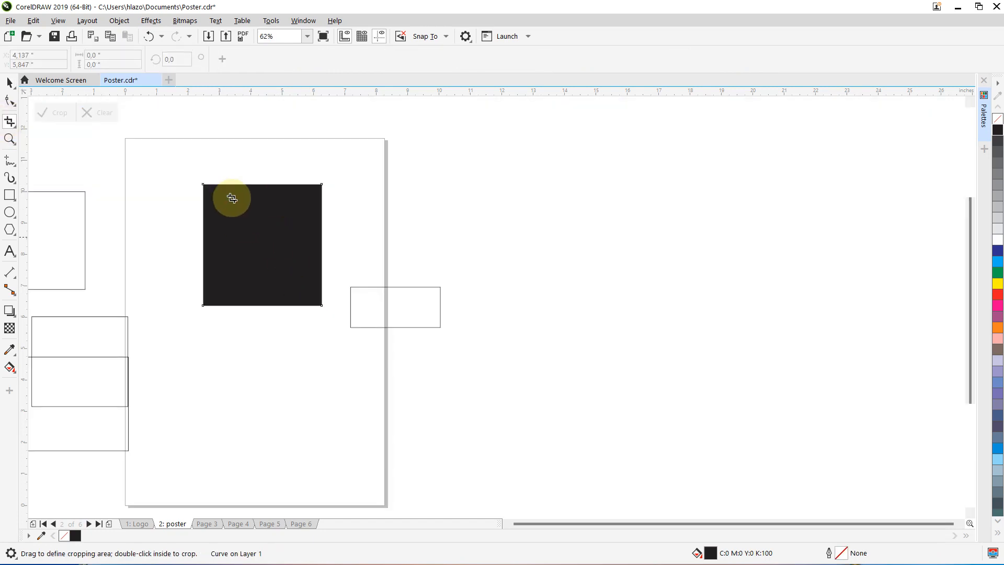
{"action": "left_click", "coordinate": [10, 83]}
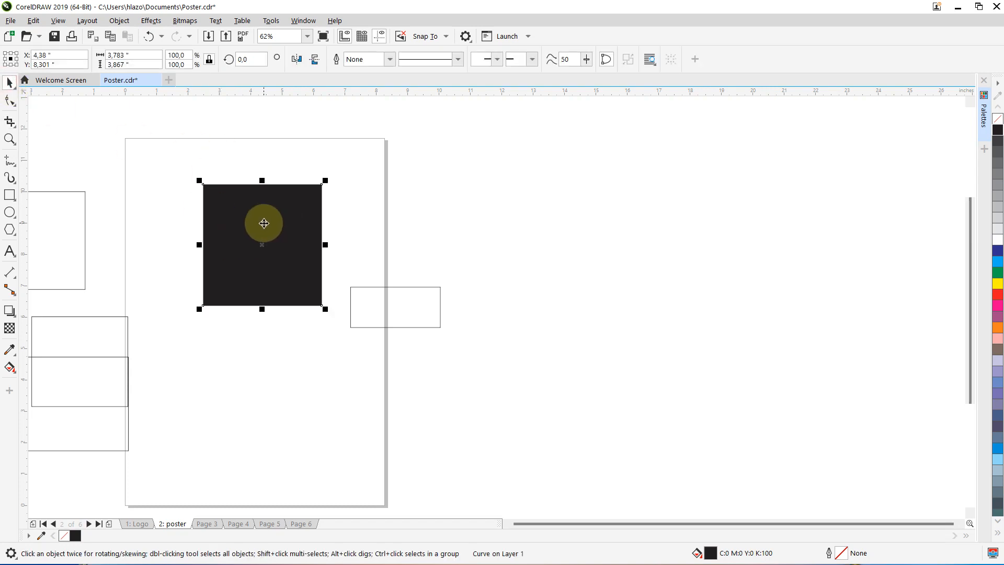
{"action": "left_click", "coordinate": [173, 189]}
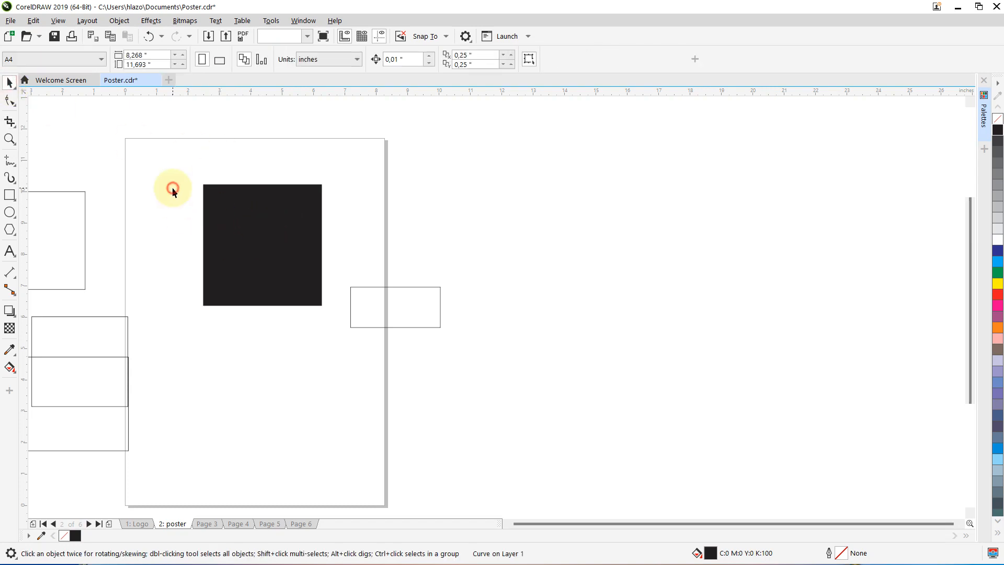
Zoom out from the page to 16%, zoom in on the black square to 125%, and return to 62%
{"action": "left_click", "coordinate": [9, 138]}
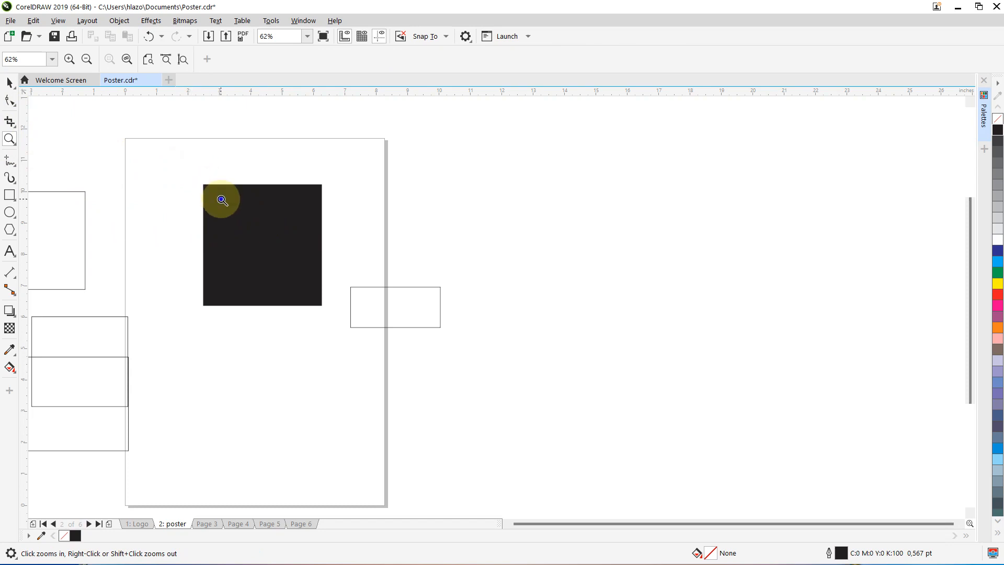
{"action": "right_click", "coordinate": [223, 200]}
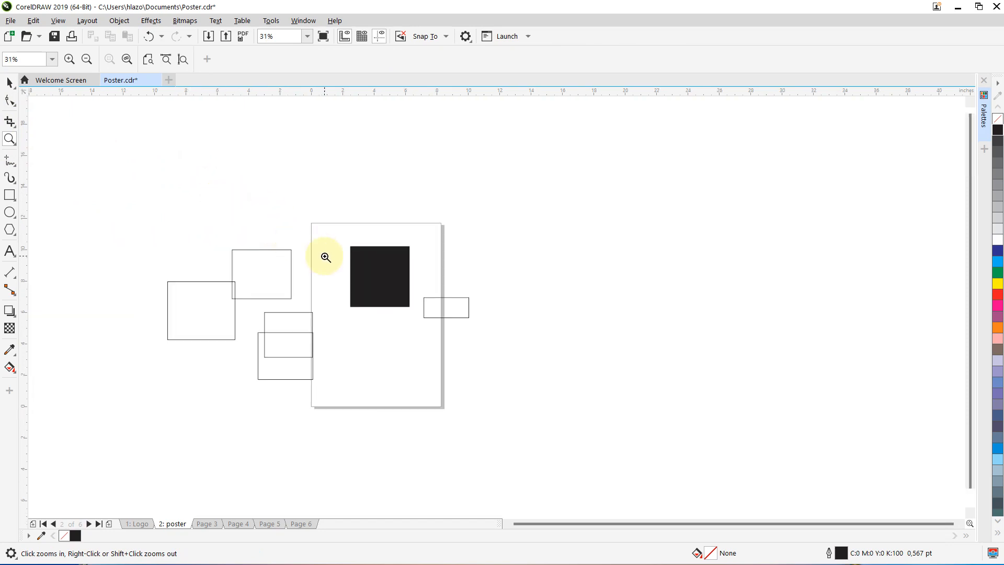
{"action": "right_click", "coordinate": [325, 257]}
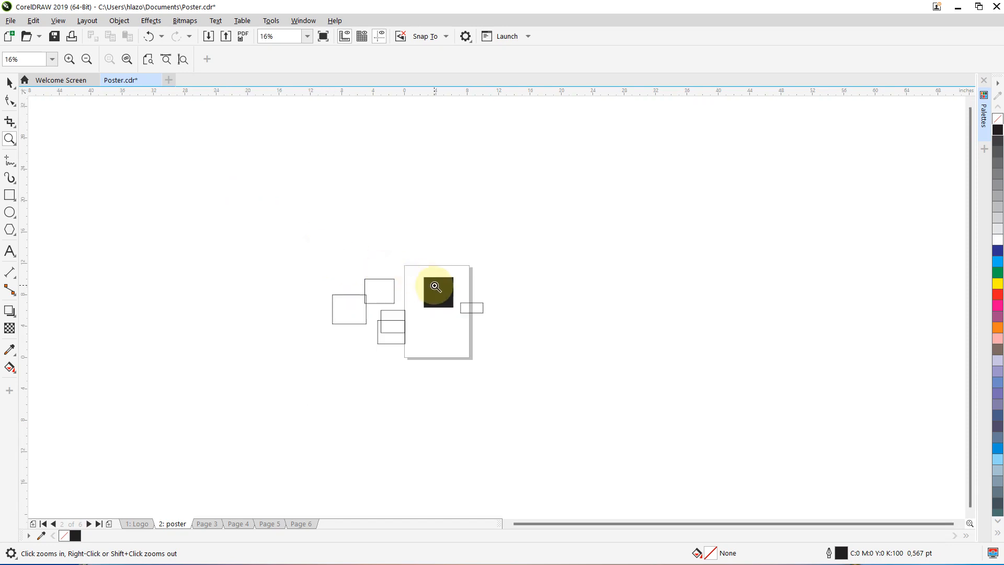
{"action": "left_click", "coordinate": [435, 286]}
{"action": "left_click", "coordinate": [506, 314]}
{"action": "left_click", "coordinate": [508, 321]}
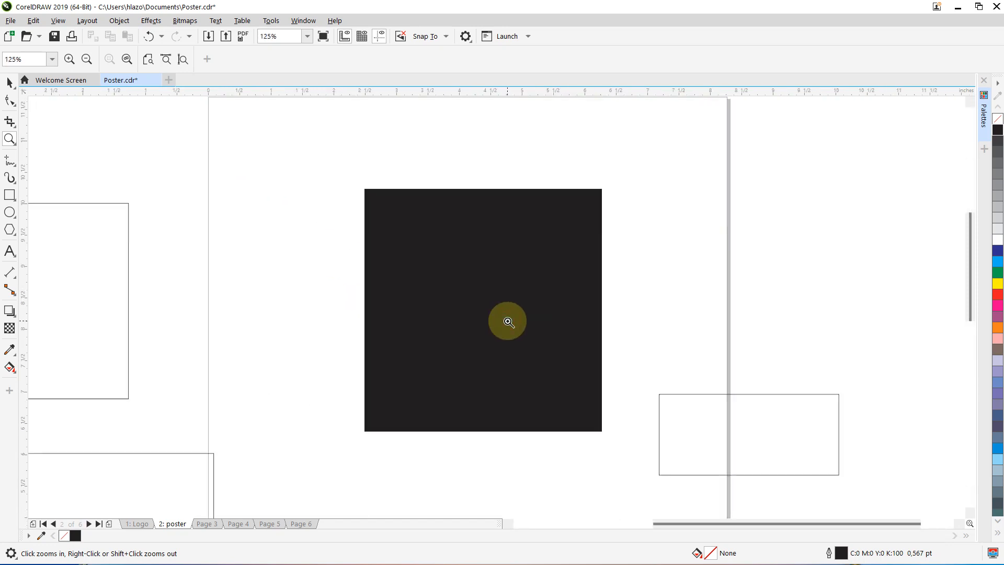
{"action": "right_click", "coordinate": [496, 299]}
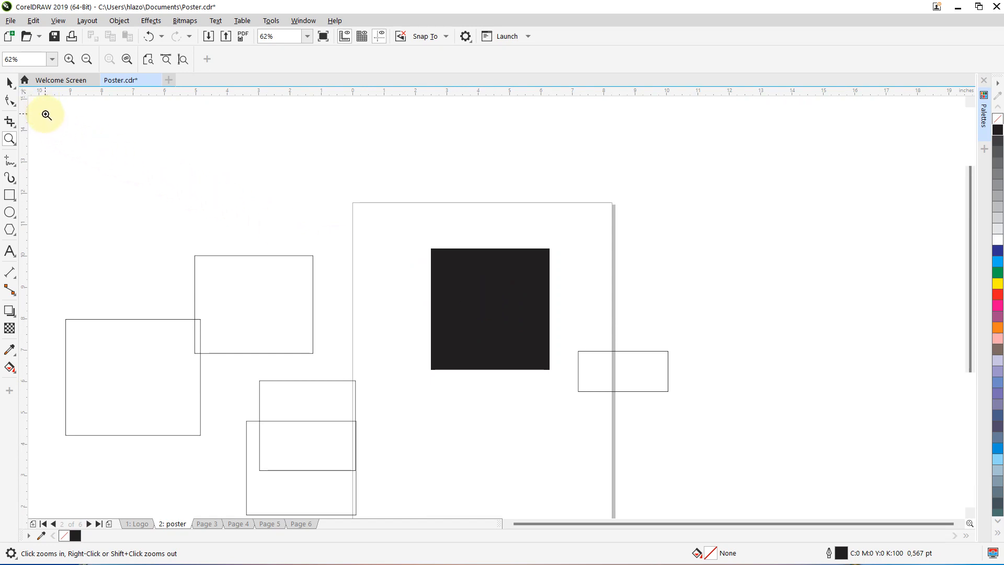
Zoom into the empty area beyond the page's upper-left corner, zoom back out, and magnify the black square to 125%
{"action": "left_click", "coordinate": [46, 114]}
{"action": "left_click", "coordinate": [46, 114]}
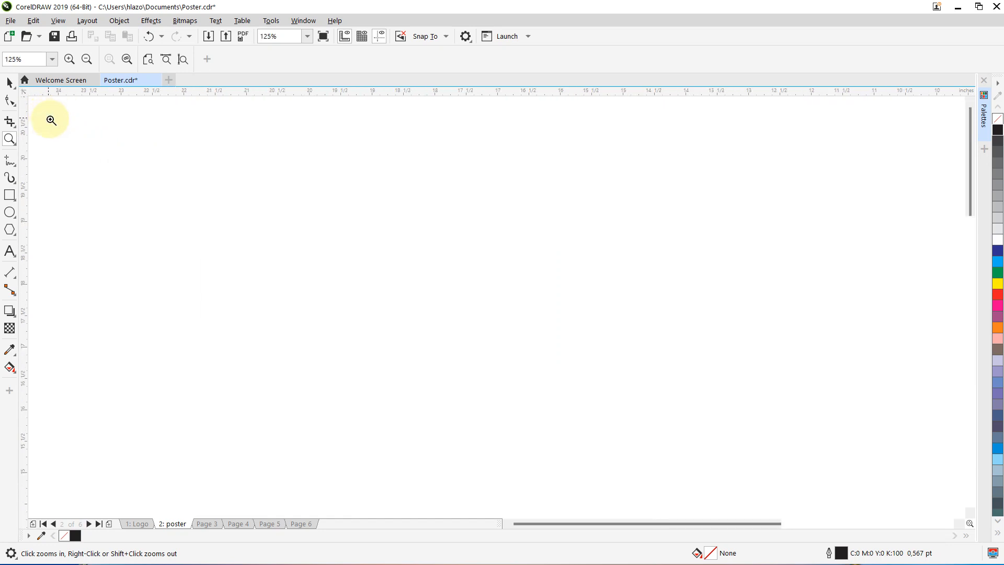
{"action": "right_click", "coordinate": [51, 120]}
{"action": "right_click", "coordinate": [51, 120]}
{"action": "right_click", "coordinate": [51, 120]}
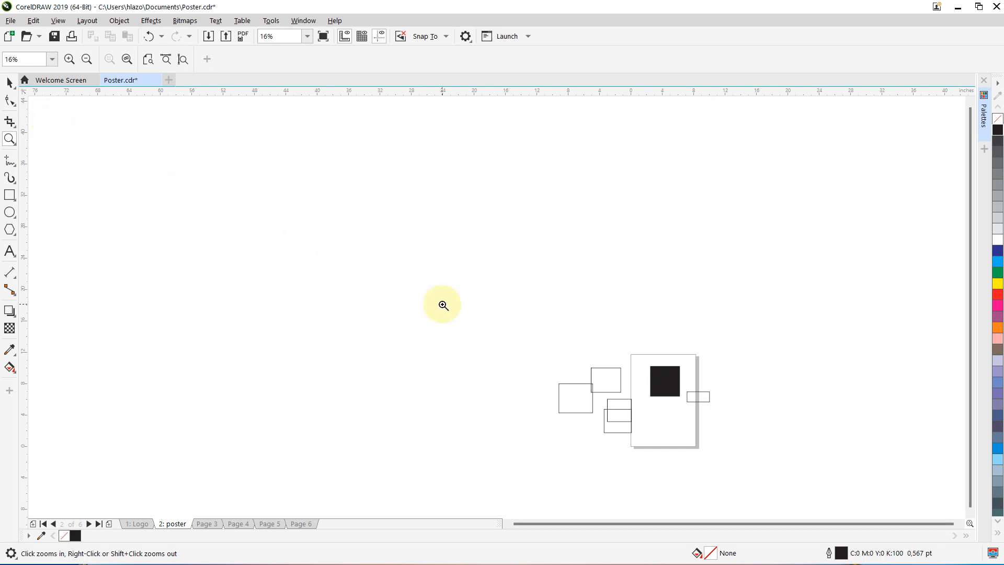
{"action": "left_click", "coordinate": [663, 407]}
{"action": "left_click", "coordinate": [470, 271]}
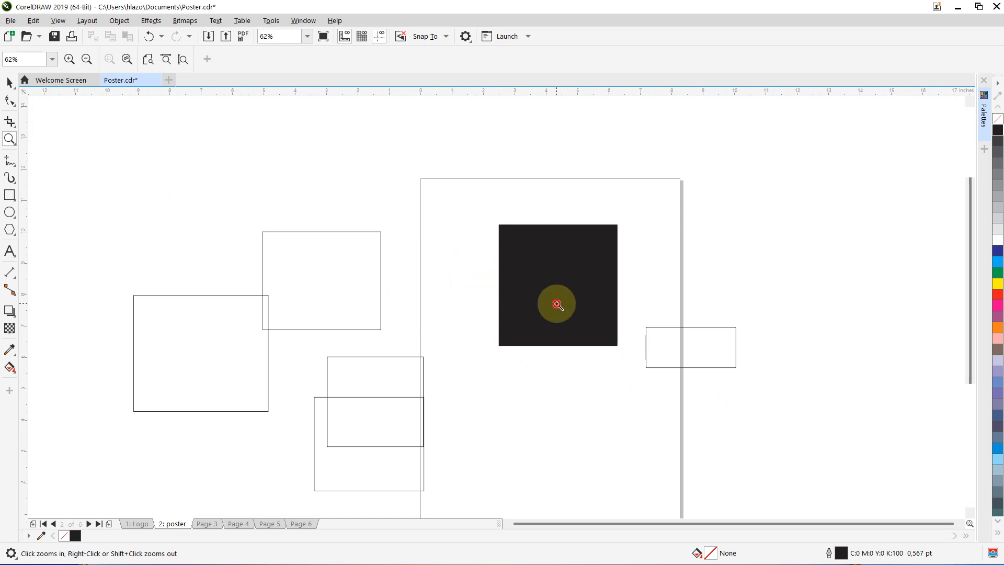
{"action": "left_click", "coordinate": [557, 304]}
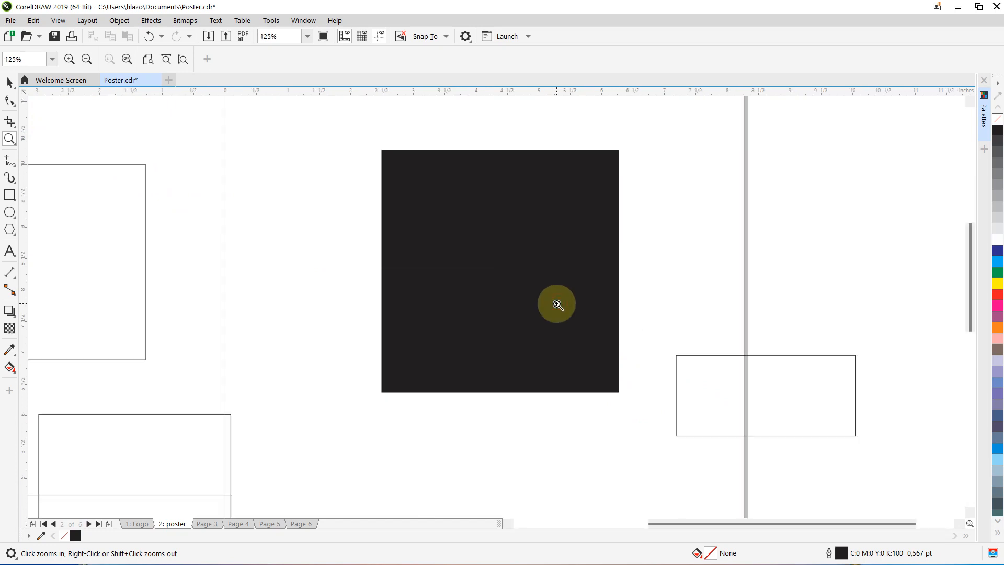
Draw a closed, straight-sided quadrilateral of about 2.66 by 3.34 inches beside the black square with the Pen tool and fill it black
{"action": "left_click", "coordinate": [18, 170]}
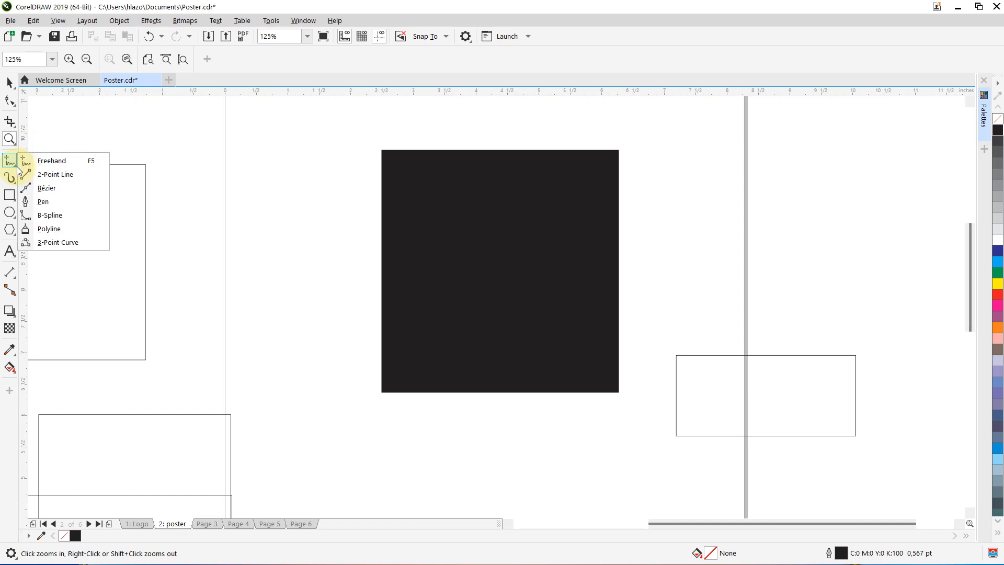
{"action": "left_click", "coordinate": [44, 202]}
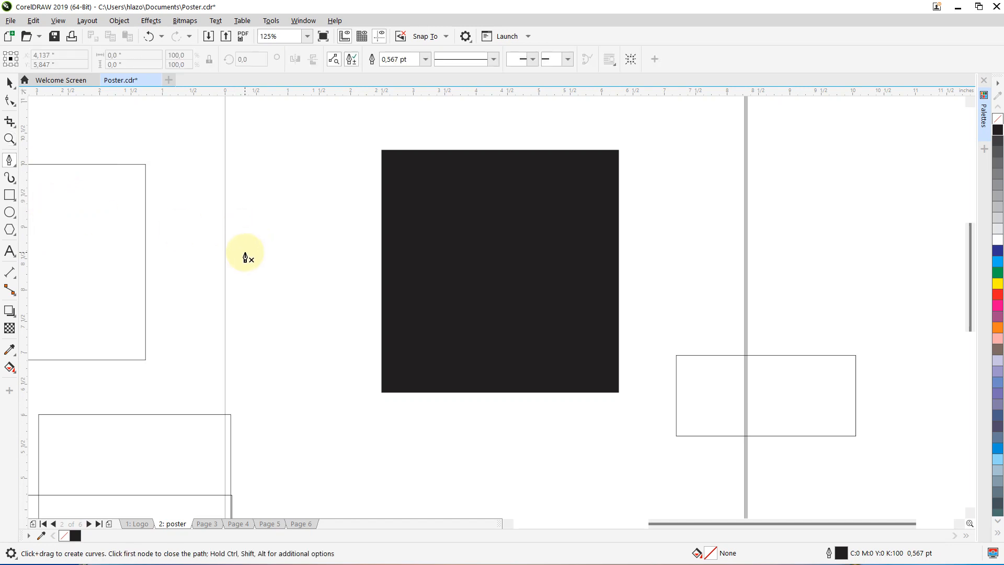
{"action": "left_click", "coordinate": [182, 357]}
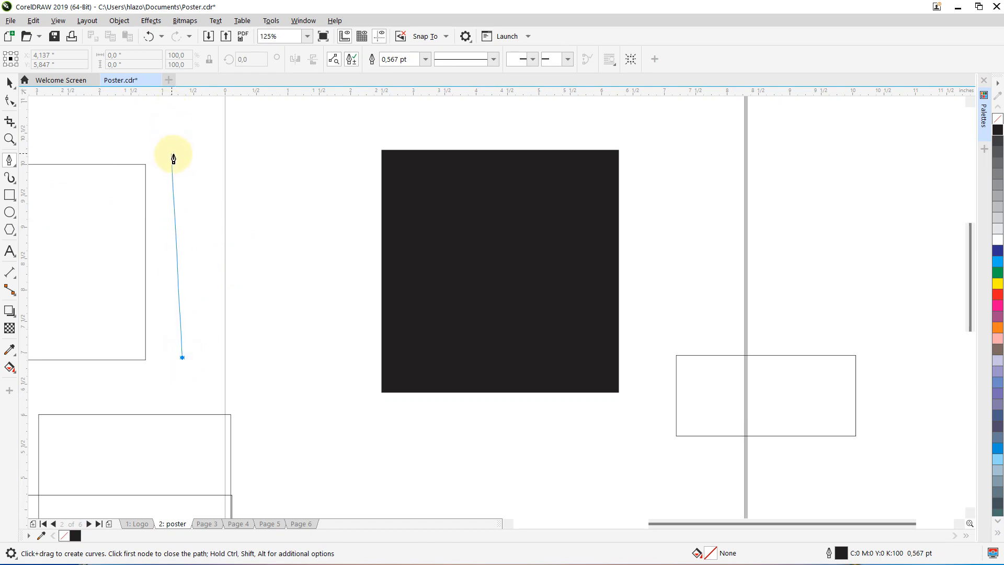
{"action": "left_click", "coordinate": [183, 160]}
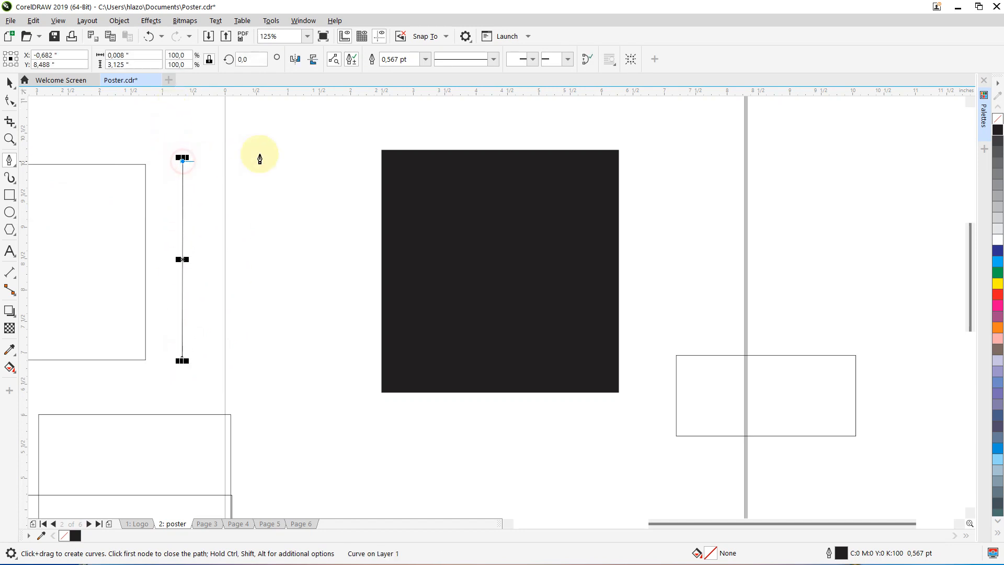
{"action": "left_click", "coordinate": [349, 159]}
{"action": "left_click", "coordinate": [346, 368]}
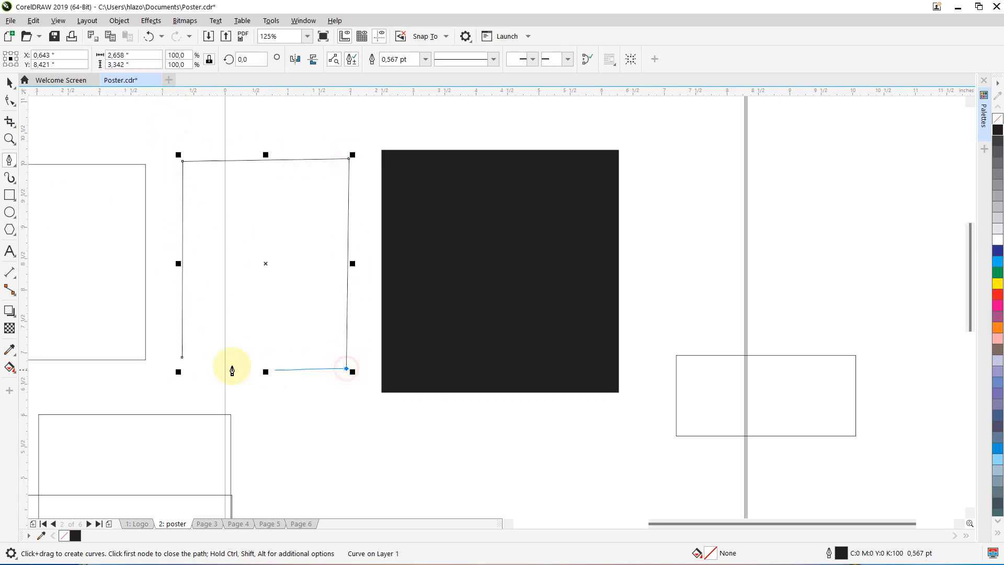
{"action": "left_click", "coordinate": [182, 358]}
{"action": "left_click", "coordinate": [10, 82]}
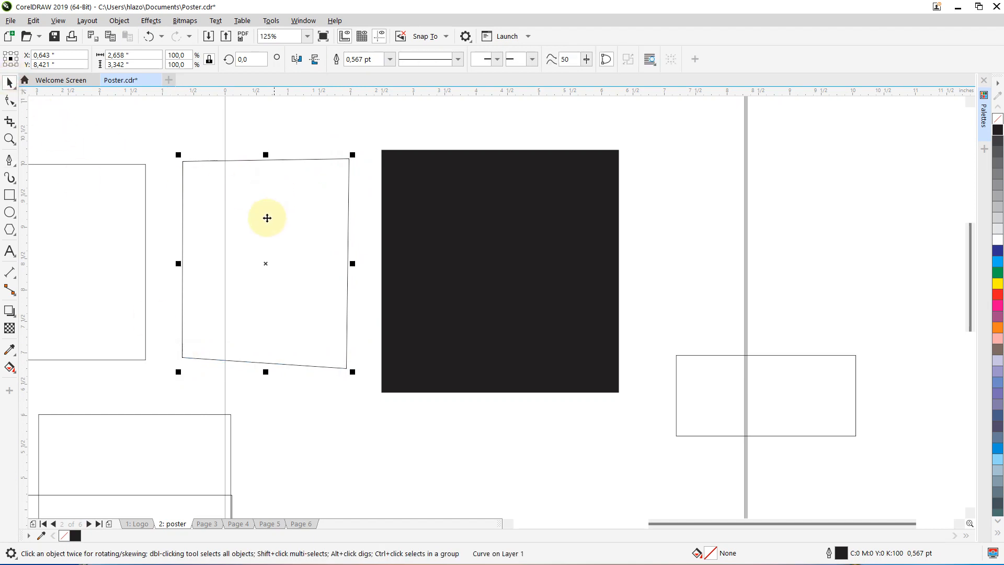
{"action": "left_click", "coordinate": [998, 129]}
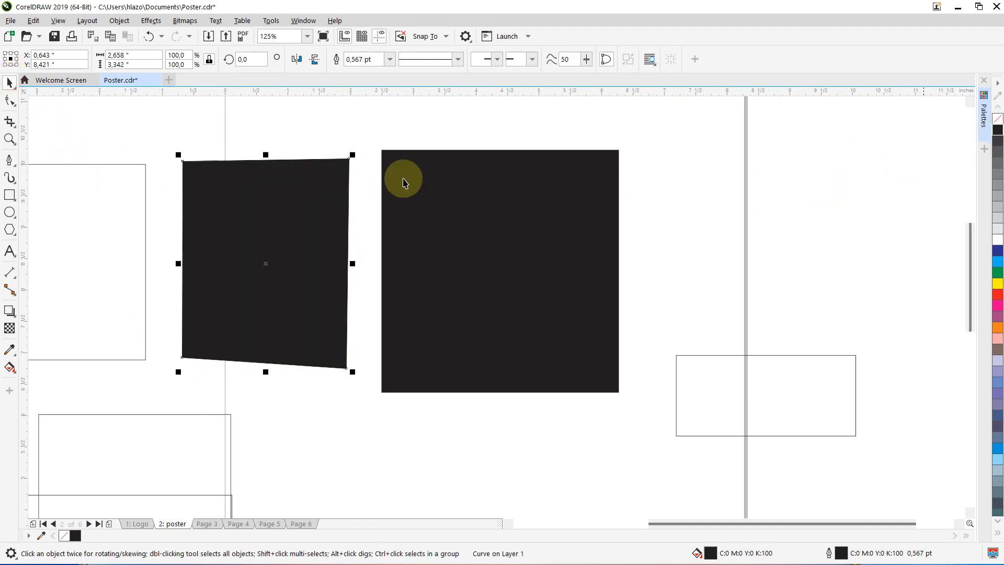
Draw a closed, curved bean-like shape of about 4.13 by 2.58 inches across the page's right edge with the Pen tool
{"action": "left_click", "coordinate": [10, 159]}
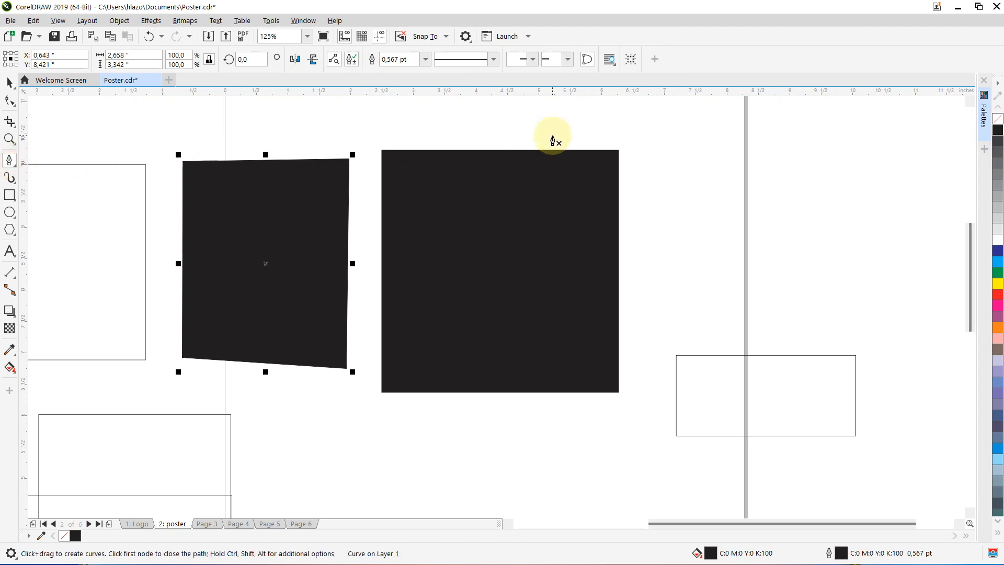
{"action": "left_click", "coordinate": [675, 184]}
{"action": "left_click_drag", "start_coordinate": [835, 141], "coordinate": [923, 179]}
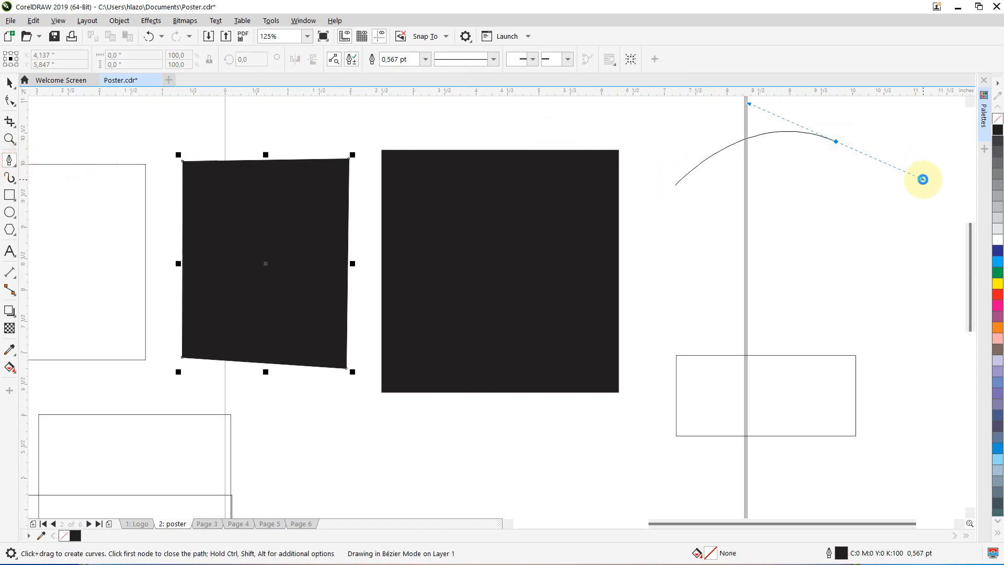
{"action": "left_click_drag", "start_coordinate": [863, 266], "coordinate": [824, 294]}
{"action": "left_click", "coordinate": [778, 208]}
{"action": "left_click_drag", "start_coordinate": [778, 208], "coordinate": [744, 202]}
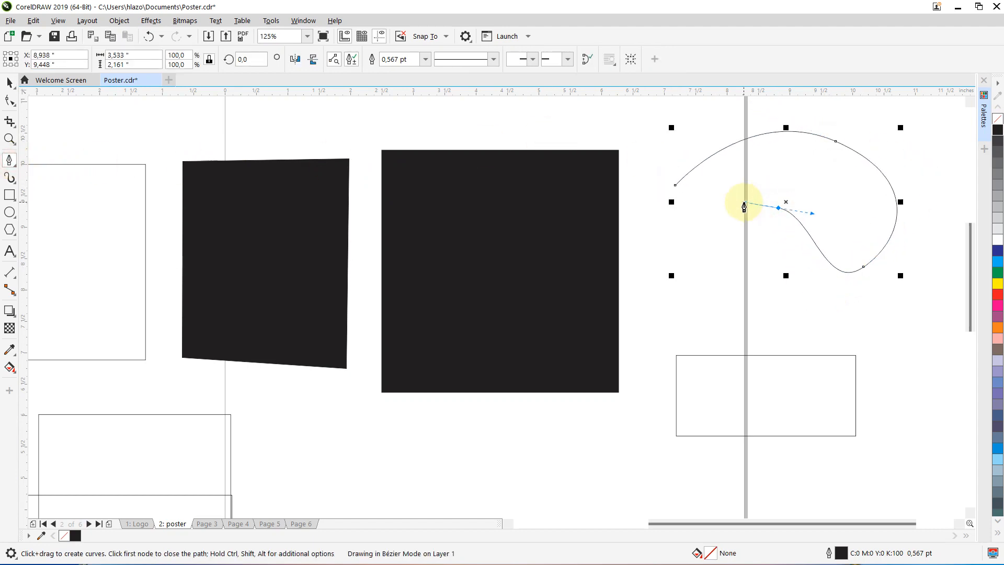
{"action": "left_click_drag", "start_coordinate": [713, 291], "coordinate": [668, 292]}
{"action": "left_click", "coordinate": [636, 240]}
{"action": "left_click_drag", "start_coordinate": [637, 241], "coordinate": [643, 197]}
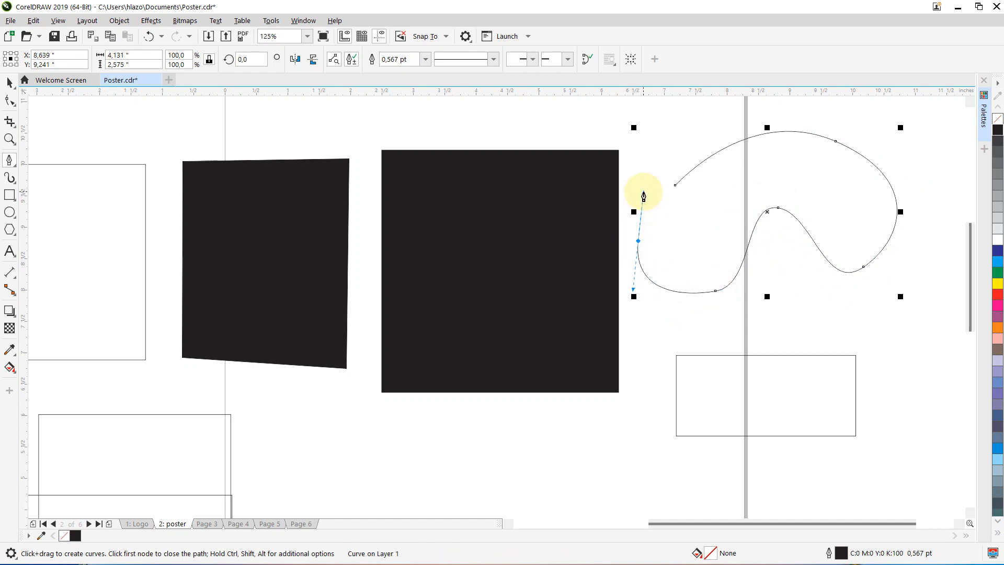
{"action": "left_click", "coordinate": [674, 186]}
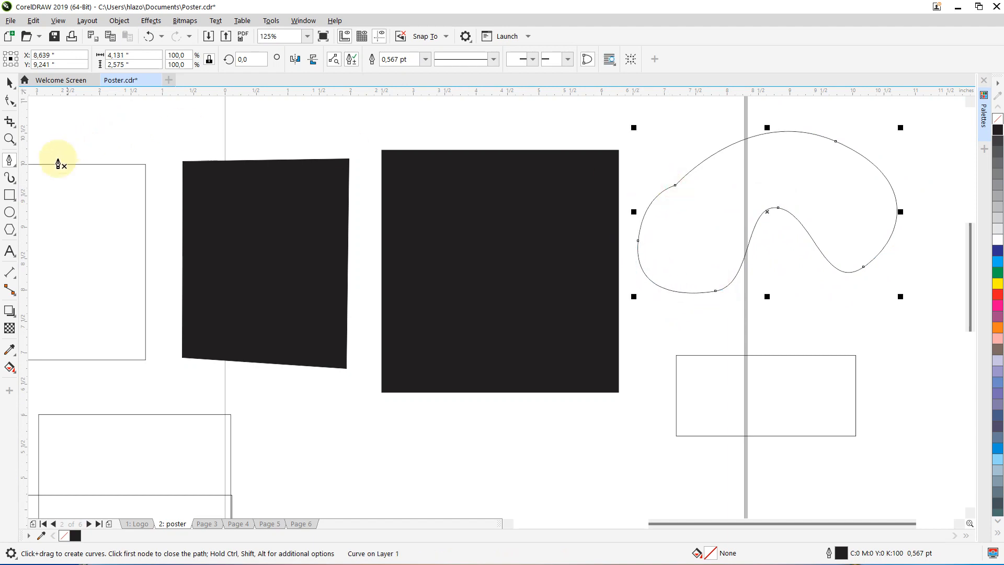
Draw an Artistic Media stroke across the top of the black quadrilateral and undo it
{"action": "left_click", "coordinate": [15, 163]}
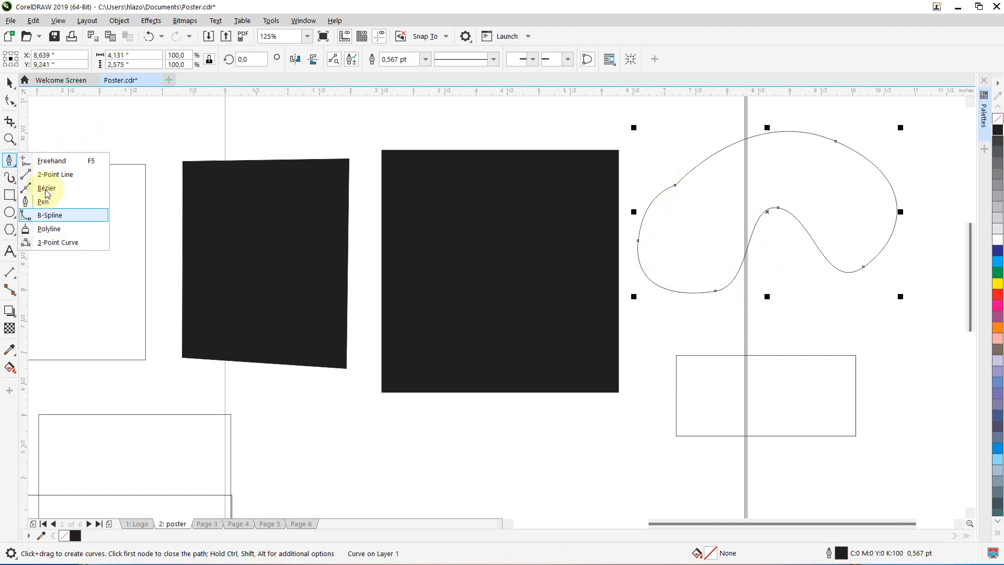
{"action": "left_click", "coordinate": [12, 180]}
{"action": "mouse_move", "coordinate": [207, 134]}
{"action": "left_mouse_down"}
{"action": "mouse_move", "coordinate": [455, 162]}
{"action": "mouse_move", "coordinate": [347, 173]}
{"action": "left_mouse_up"}
{"action": "key", "text": "ctrl+z"}
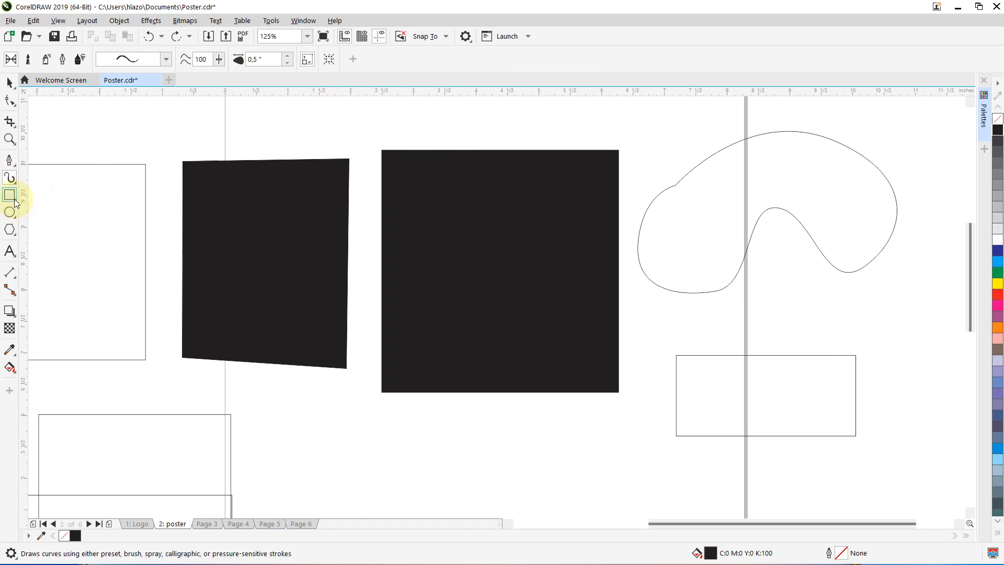
Draw an unfilled rectangle of about 1.89 by 1.56 inches just below the black square
{"action": "left_click", "coordinate": [16, 203]}
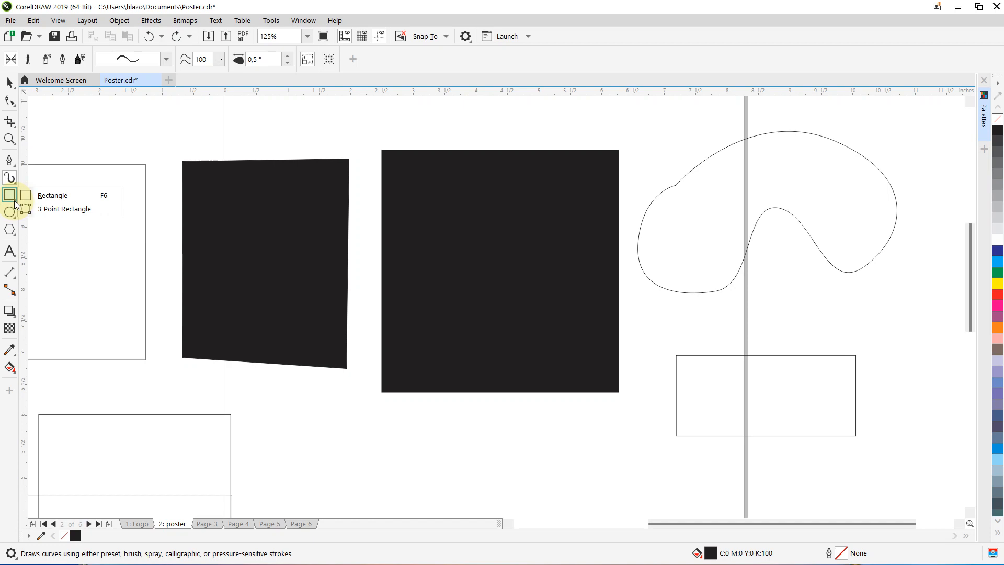
{"action": "left_click", "coordinate": [10, 196]}
{"action": "left_click_drag", "start_coordinate": [322, 403], "coordinate": [442, 501]}
{"action": "scroll", "coordinate": [442, 501], "scroll_direction": "down", "scroll_amount": 5}
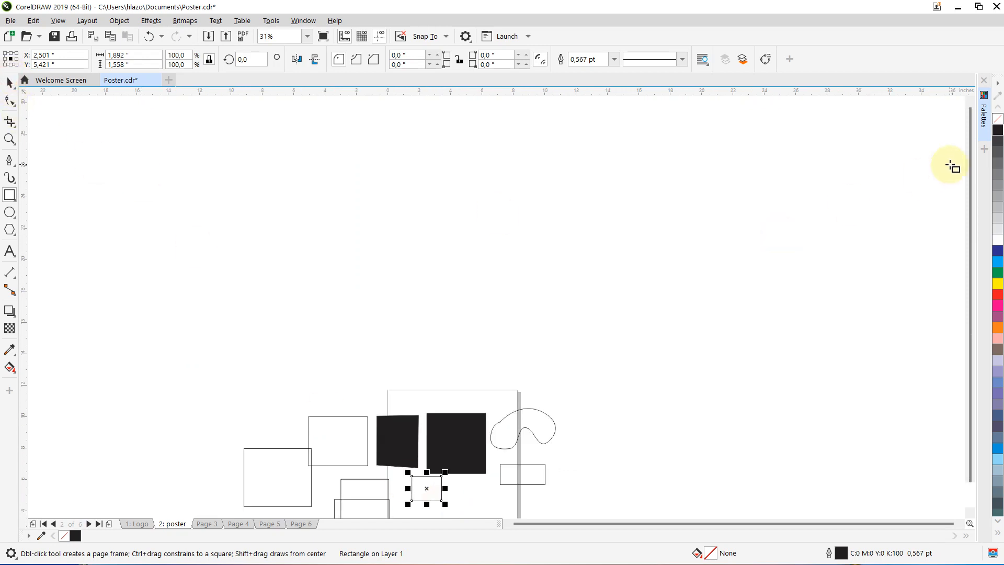
{"action": "scroll", "coordinate": [967, 164], "scroll_direction": "down", "scroll_amount": 3}
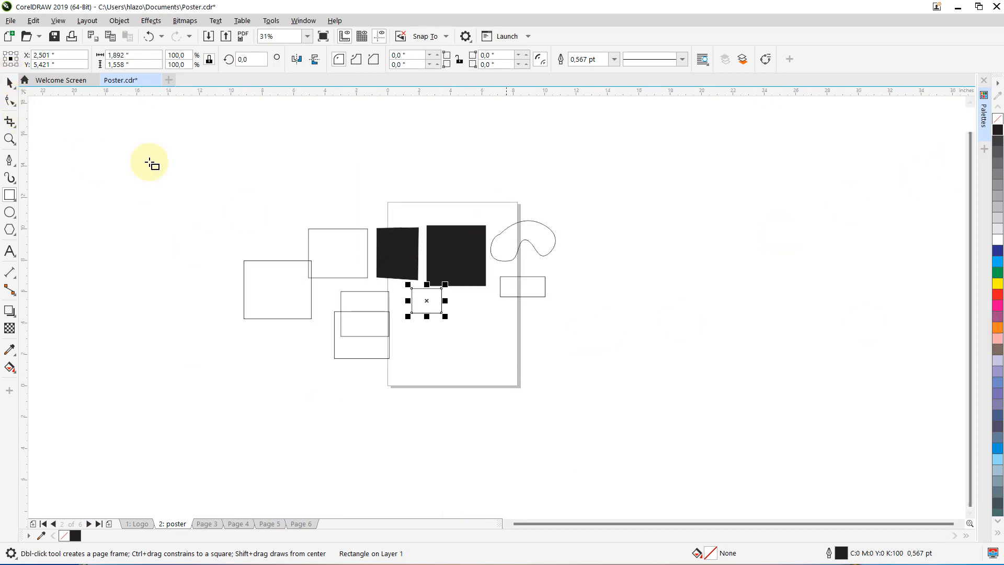
Draw a large unfilled rectangle off the page, above and to the left of the other shapes
{"action": "left_click", "coordinate": [9, 85]}
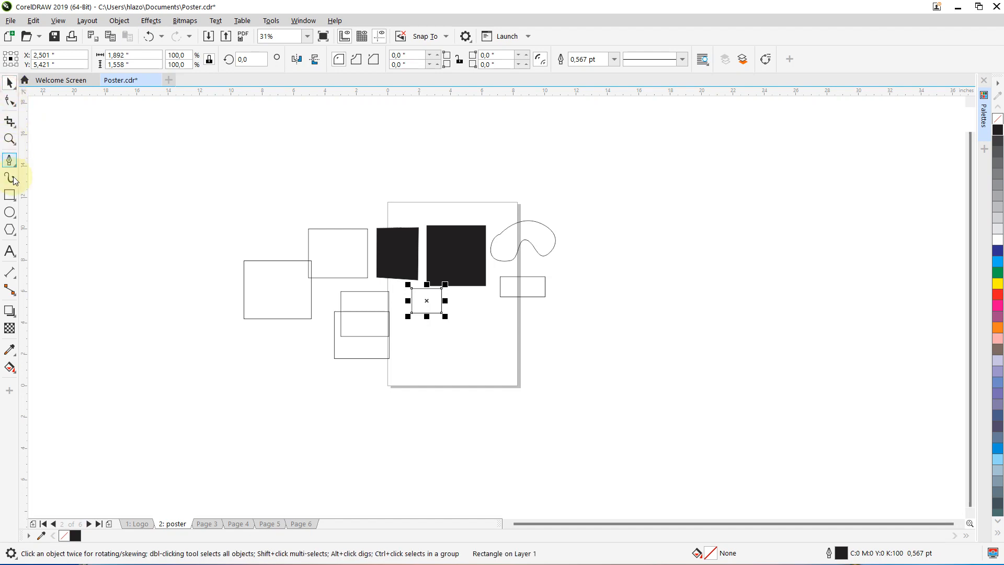
{"action": "left_click", "coordinate": [15, 201]}
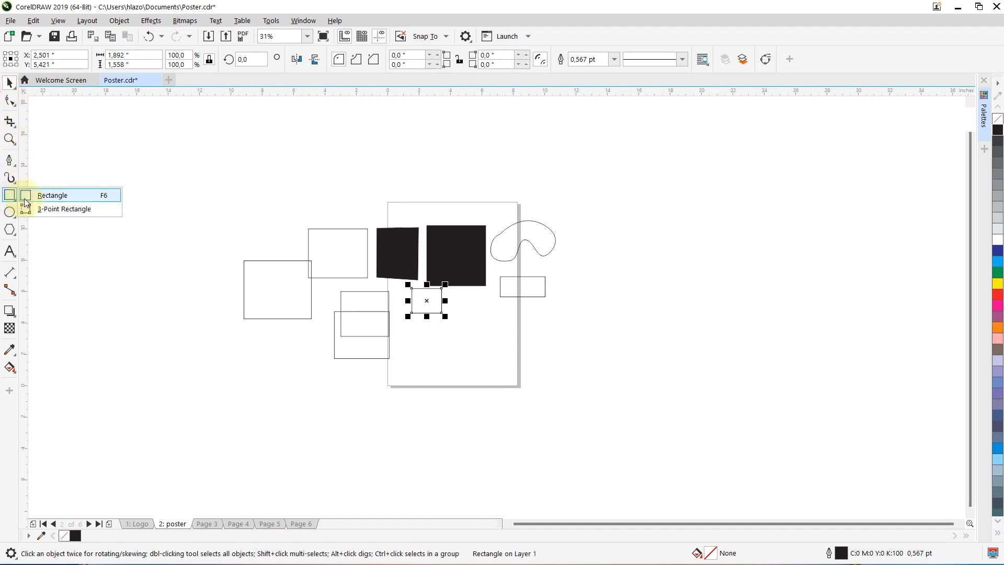
{"action": "left_click", "coordinate": [41, 193]}
{"action": "left_click_drag", "start_coordinate": [188, 146], "coordinate": [330, 242]}
Select all the shapes on and around the page and delete them
{"action": "left_click", "coordinate": [11, 82]}
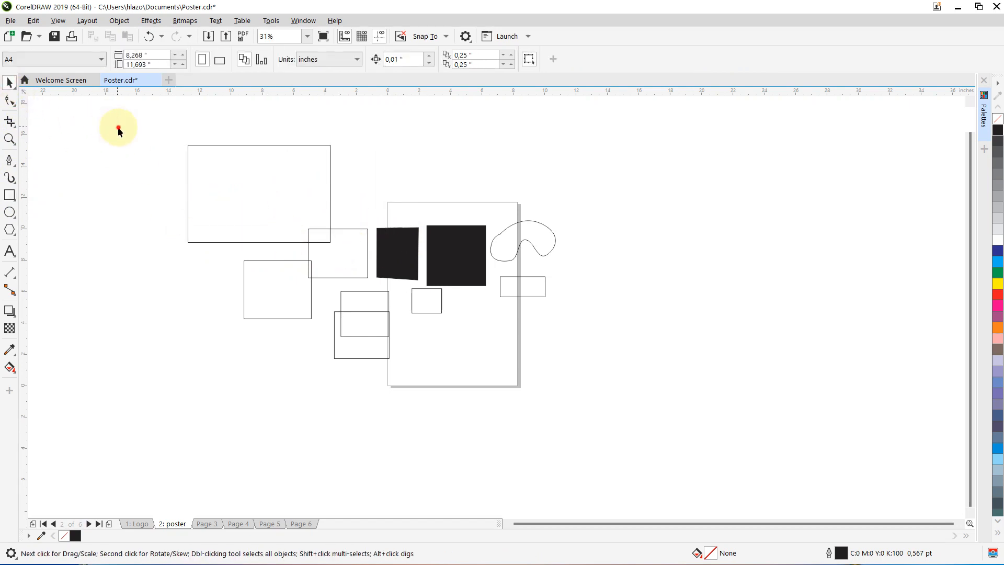
{"action": "mouse_move", "coordinate": [119, 128]}
{"action": "left_mouse_down"}
{"action": "mouse_move", "coordinate": [630, 372]}
{"action": "mouse_move", "coordinate": [633, 417]}
{"action": "left_mouse_up"}
{"action": "key", "text": "Delete"}
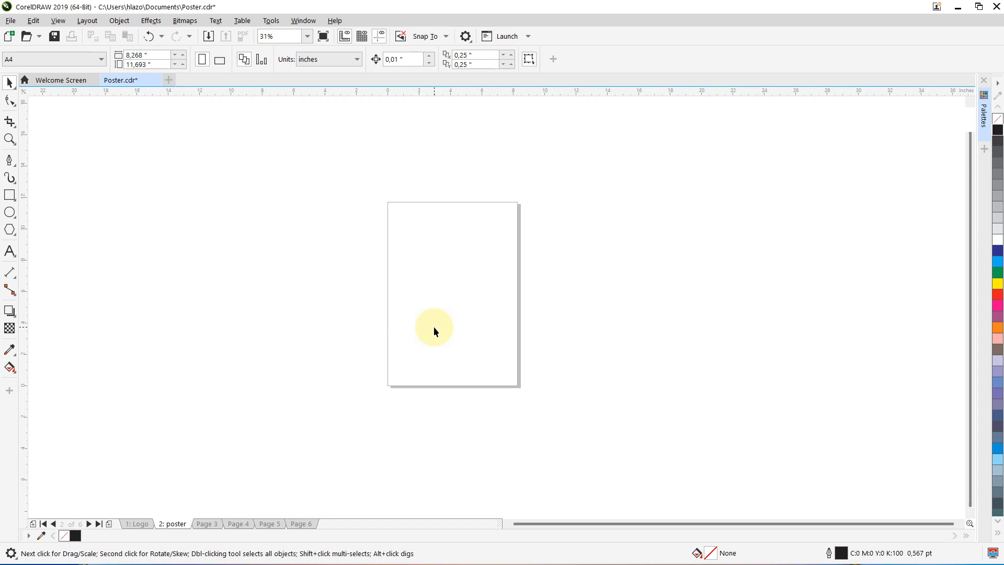
Draw two unfilled ellipses side by side on the page, about 3.83 by 4.13 inches and about 4.43 by 6.5 inches
{"action": "left_click", "coordinate": [10, 211]}
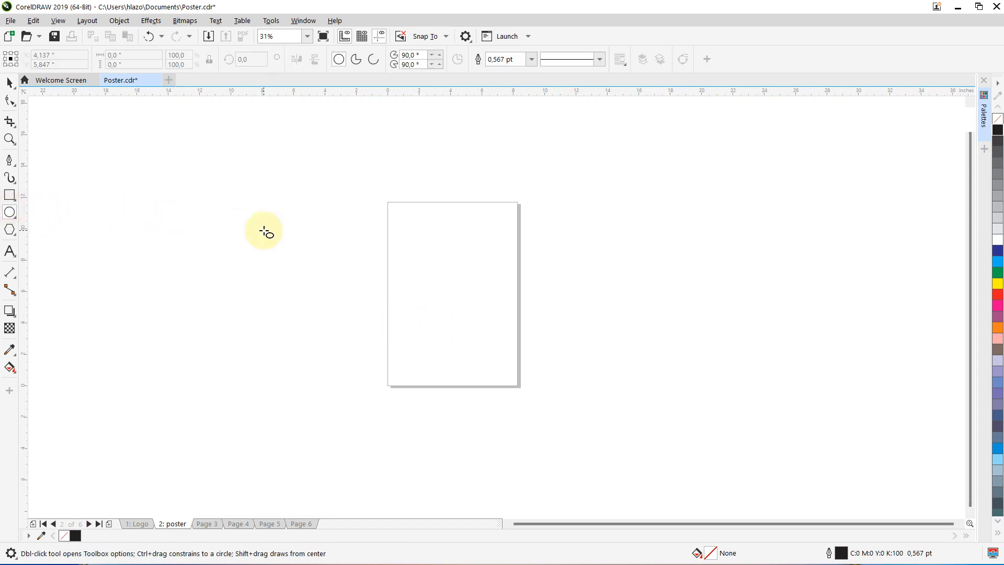
{"action": "left_click_drag", "start_coordinate": [385, 250], "coordinate": [446, 318]}
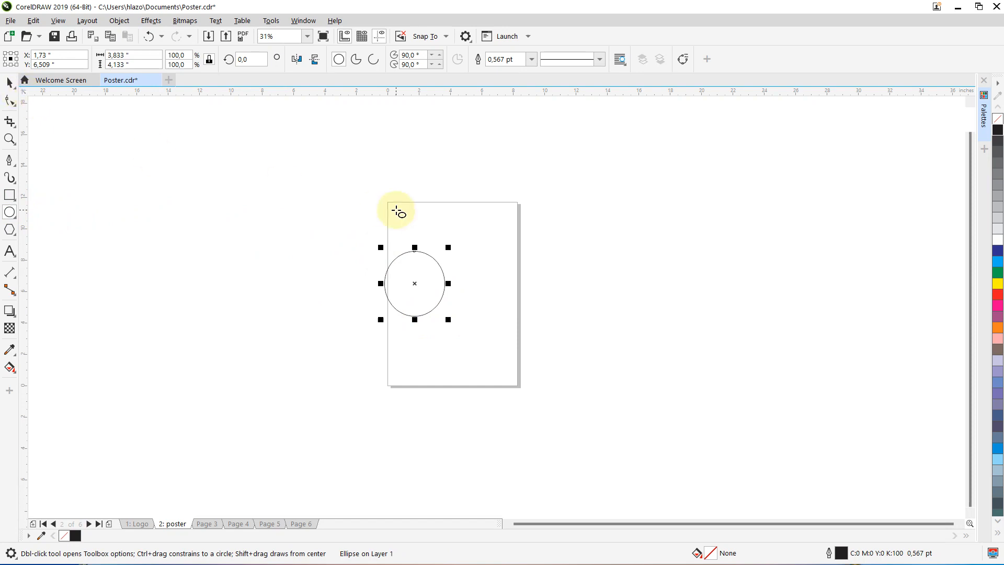
{"action": "left_click_drag", "start_coordinate": [456, 220], "coordinate": [533, 328]}
Select both ellipses together and fill them with magenta (C0 M100 Y0 K0)
{"action": "left_click", "coordinate": [11, 81]}
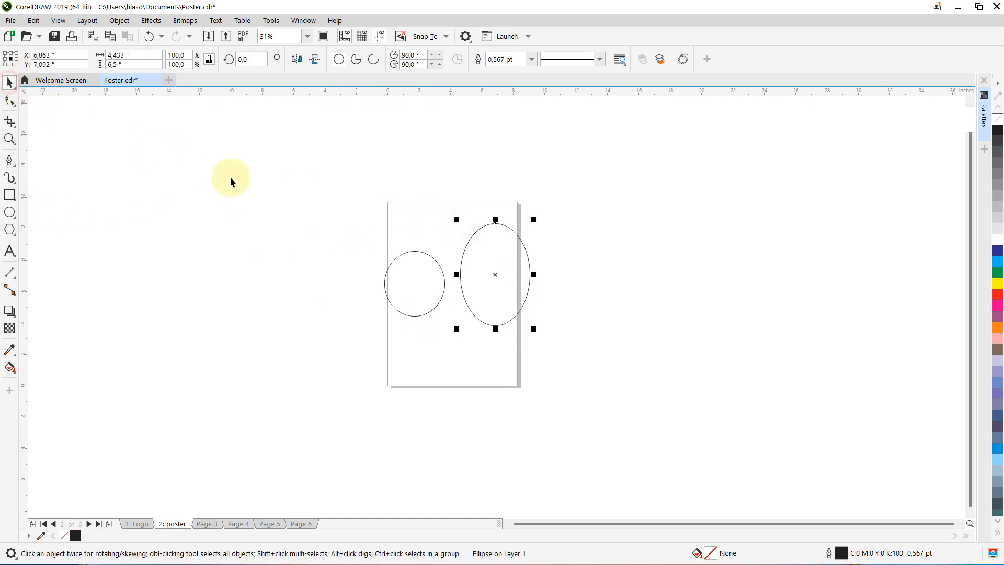
{"action": "left_click_drag", "start_coordinate": [231, 179], "coordinate": [708, 445]}
{"action": "left_click", "coordinate": [998, 307]}
{"action": "left_click", "coordinate": [512, 293]}
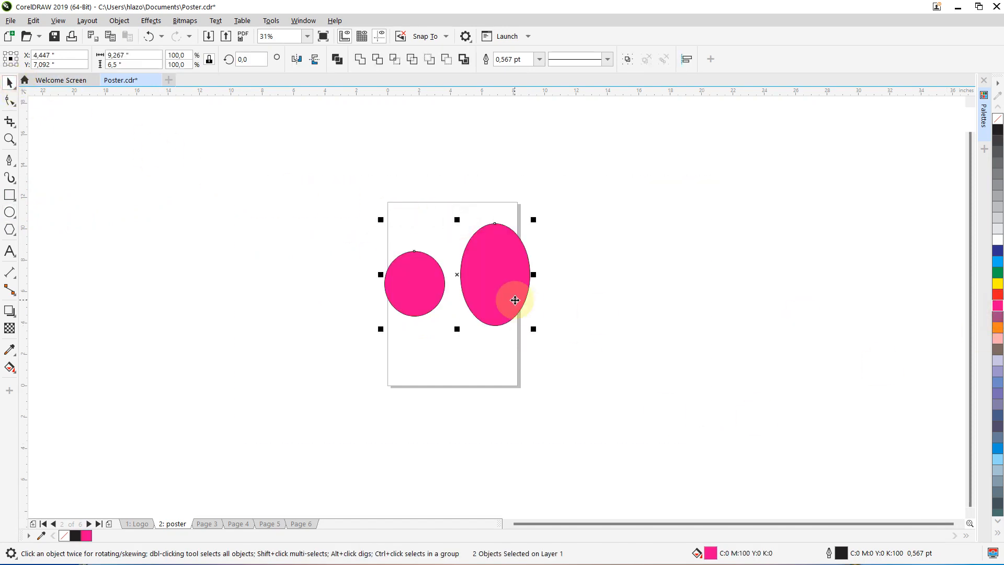
{"action": "left_click", "coordinate": [287, 234]}
{"action": "left_click", "coordinate": [415, 305]}
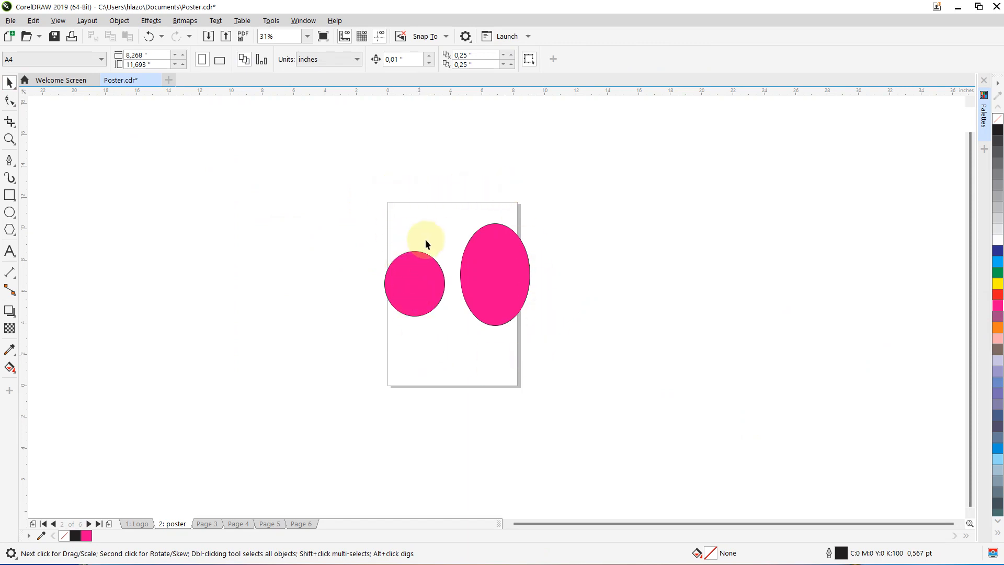
{"action": "left_click", "coordinate": [499, 278]}
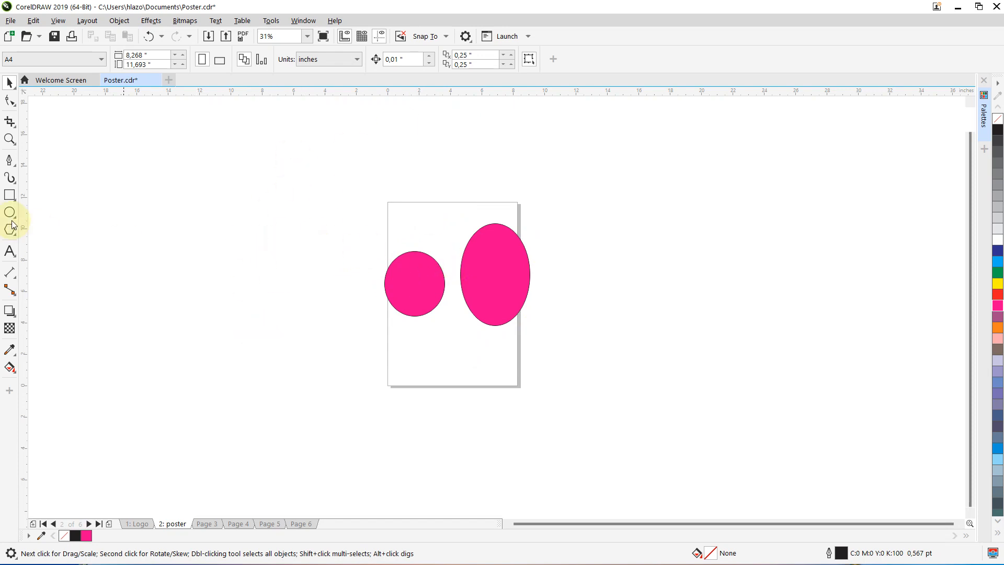
Create a page-frame rectangle matching the A4 page behind the ellipses and fill it with 20% black
{"action": "double_click", "coordinate": [10, 195]}
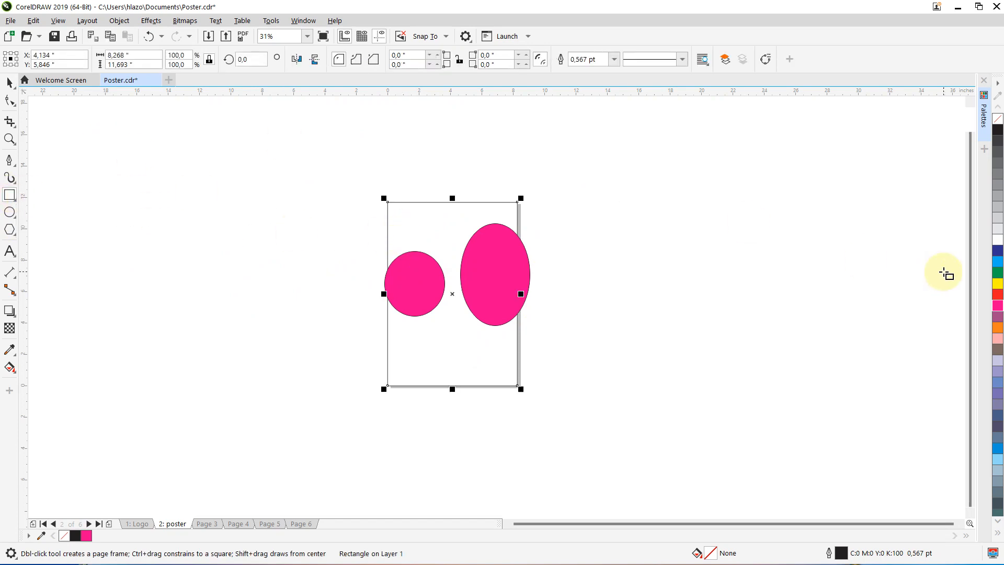
{"action": "left_click", "coordinate": [997, 218]}
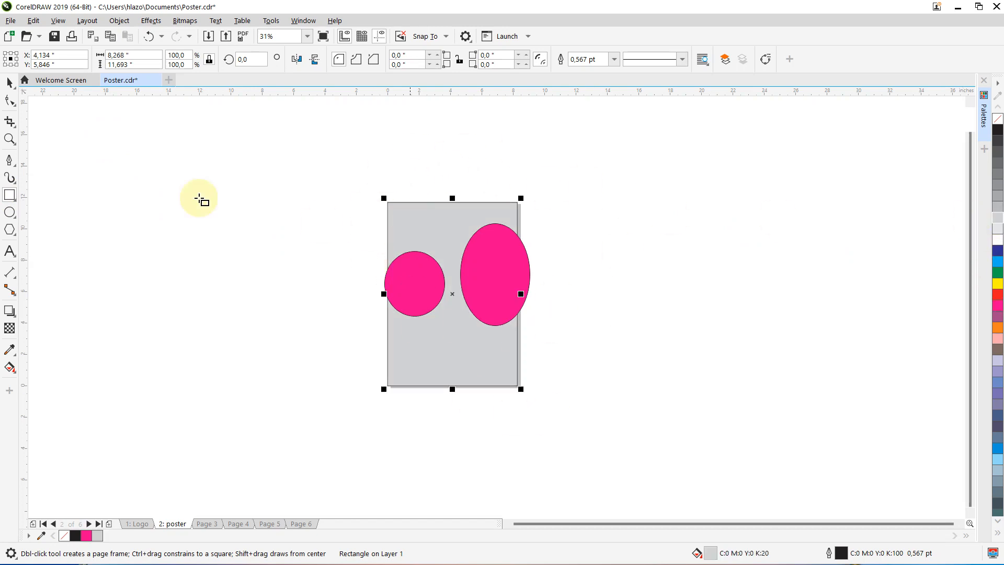
{"action": "left_click", "coordinate": [9, 82]}
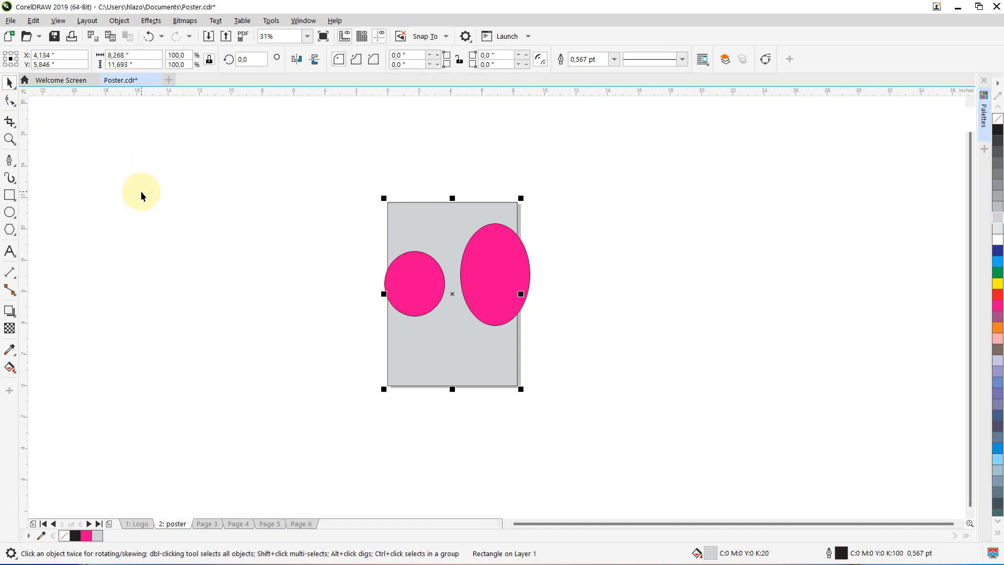
Select the grey page frame together with both magenta ellipses and delete them
{"action": "scroll", "coordinate": [141, 196], "scroll_direction": "up", "scroll_amount": 2}
{"action": "scroll", "coordinate": [475, 315], "scroll_direction": "down", "scroll_amount": 2}
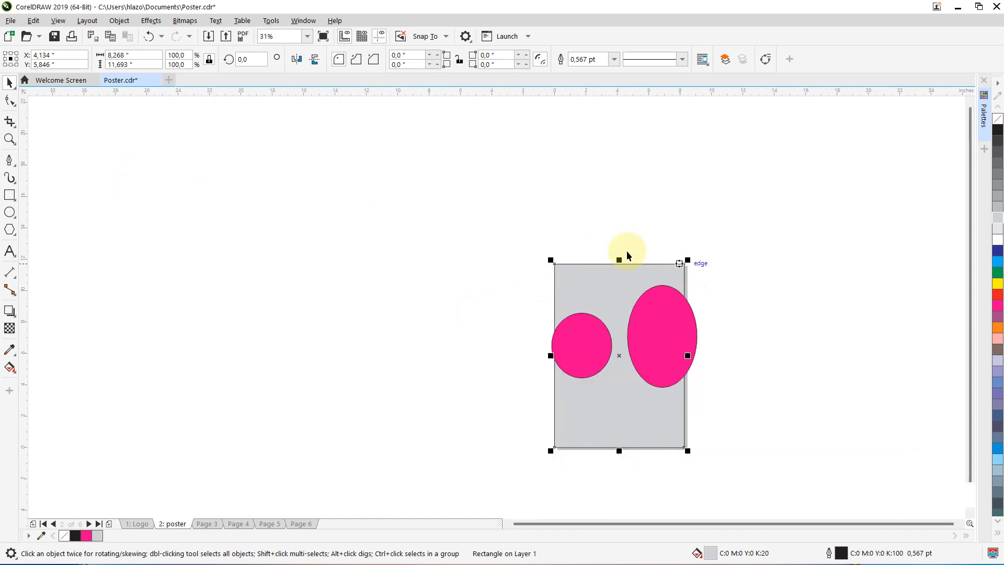
{"action": "left_click_drag", "start_coordinate": [486, 195], "coordinate": [788, 515]}
{"action": "key", "text": "Delete"}
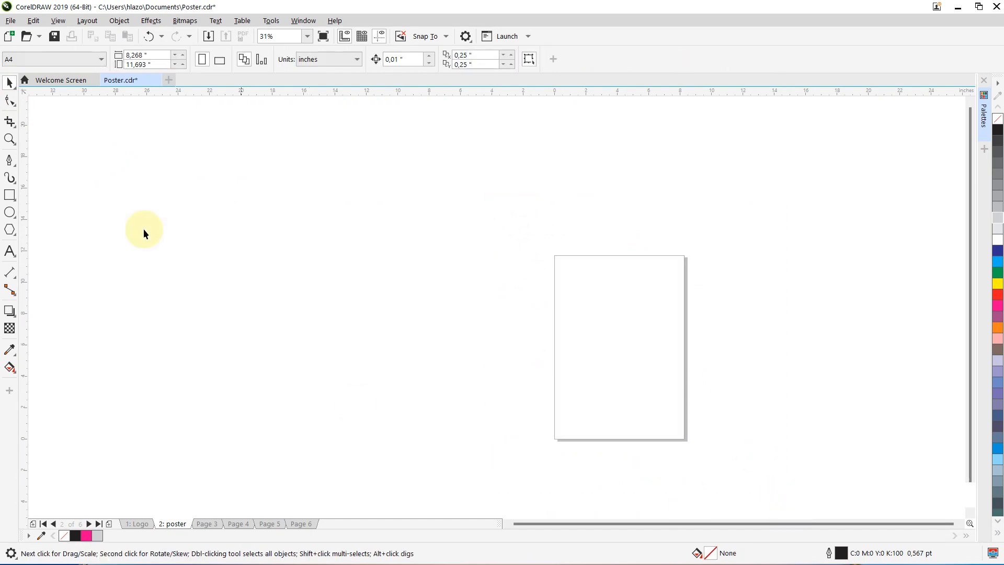
Draw a wide ellipse of about 8.2 by 6.1 inches just left of the page and delete it
{"action": "left_click", "coordinate": [15, 222]}
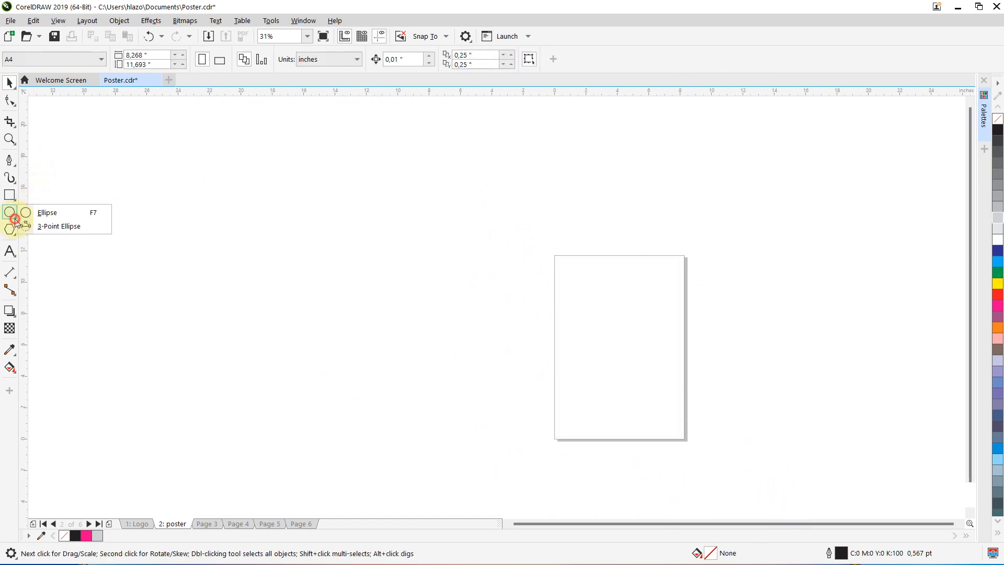
{"action": "left_click", "coordinate": [31, 211]}
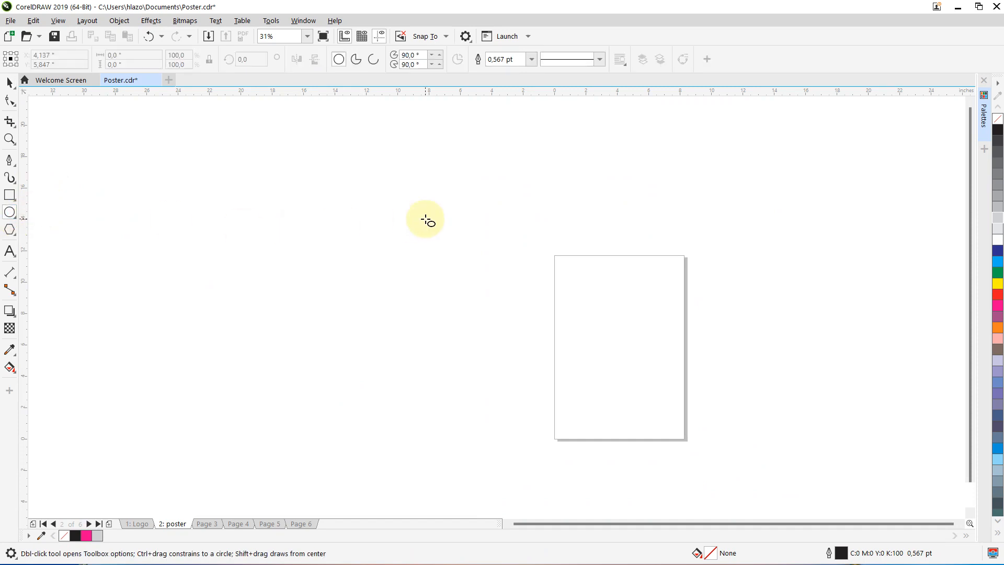
{"action": "left_click_drag", "start_coordinate": [425, 220], "coordinate": [555, 316]}
{"action": "left_click", "coordinate": [9, 82]}
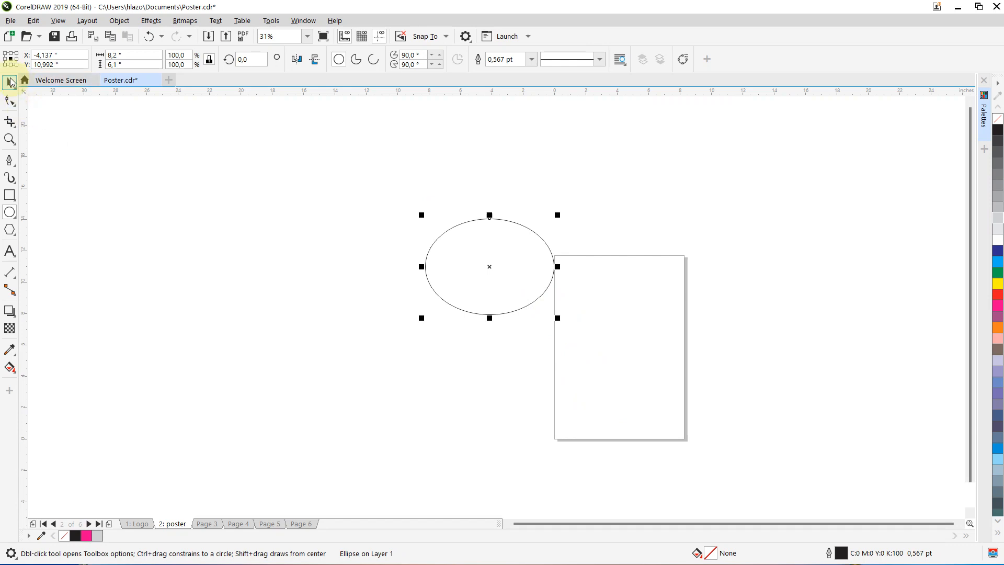
{"action": "key", "text": "Delete"}
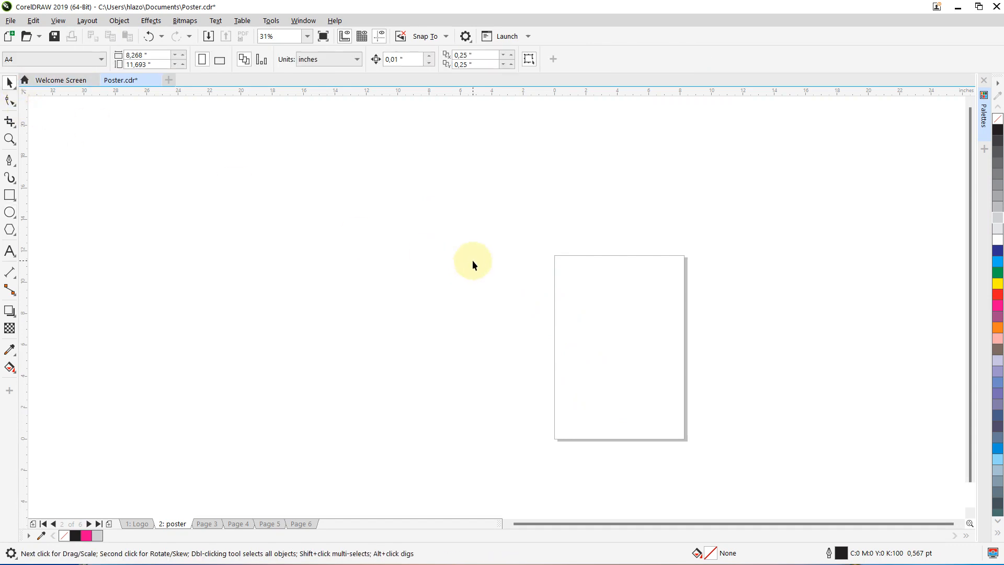
Draw a rectangle of about 12.7 by 13.3 inches to the left of the page and delete it
{"action": "left_click", "coordinate": [13, 197]}
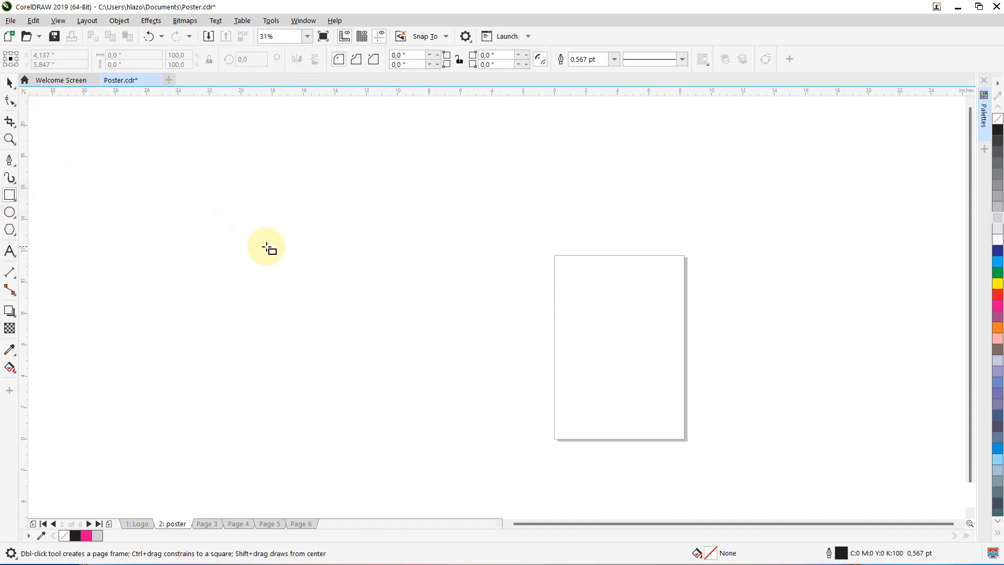
{"action": "left_click_drag", "start_coordinate": [279, 189], "coordinate": [478, 397]}
{"action": "left_click", "coordinate": [9, 82]}
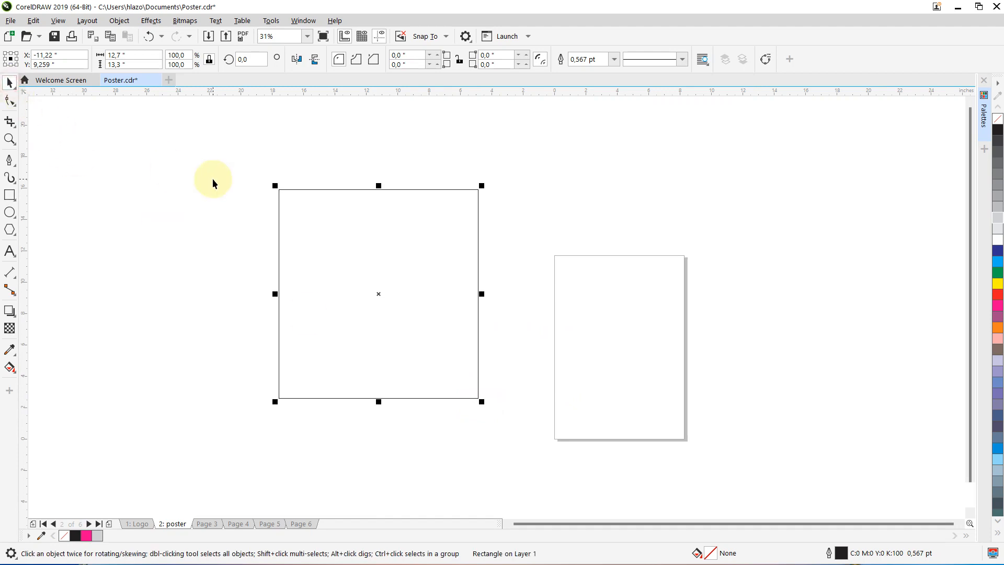
{"action": "key", "text": "Delete"}
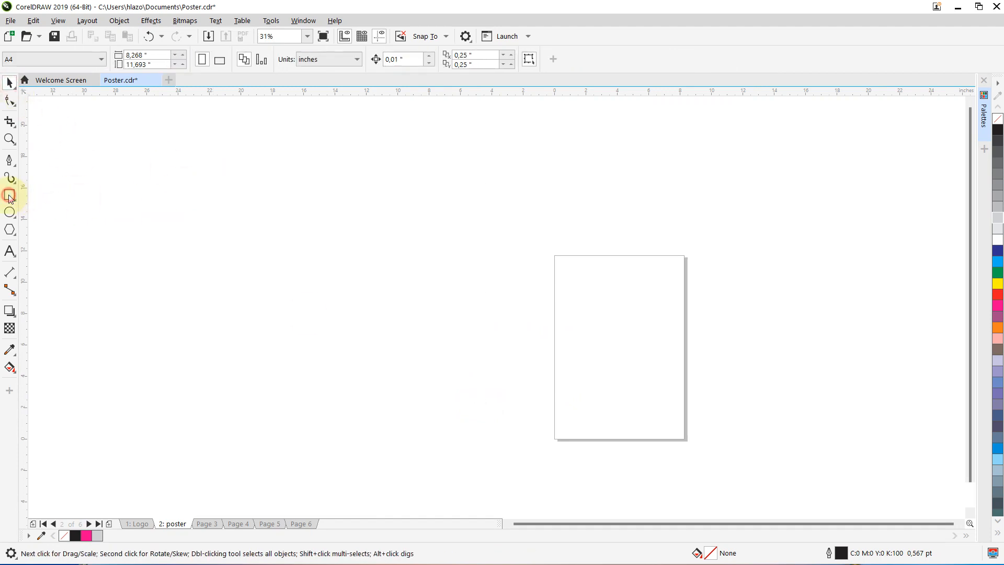
Draw another, smaller rectangle to the left of the page and delete it
{"action": "left_click", "coordinate": [10, 194]}
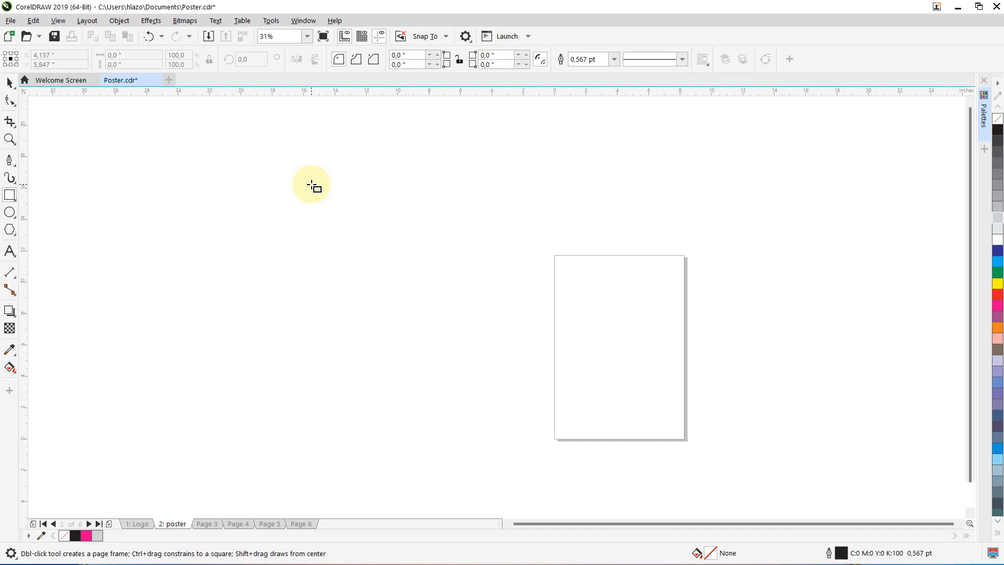
{"action": "mouse_move", "coordinate": [312, 186]}
{"action": "left_mouse_down"}
{"action": "mouse_move", "coordinate": [368, 157]}
{"action": "mouse_move", "coordinate": [426, 273]}
{"action": "mouse_move", "coordinate": [332, 152]}
{"action": "mouse_move", "coordinate": [535, 362]}
{"action": "mouse_move", "coordinate": [465, 328]}
{"action": "mouse_move", "coordinate": [502, 383]}
{"action": "mouse_move", "coordinate": [425, 298]}
{"action": "mouse_move", "coordinate": [502, 384]}
{"action": "mouse_move", "coordinate": [424, 330]}
{"action": "mouse_move", "coordinate": [424, 308]}
{"action": "mouse_move", "coordinate": [455, 365]}
{"action": "mouse_move", "coordinate": [432, 345]}
{"action": "left_mouse_up"}
{"action": "key", "text": "Delete"}
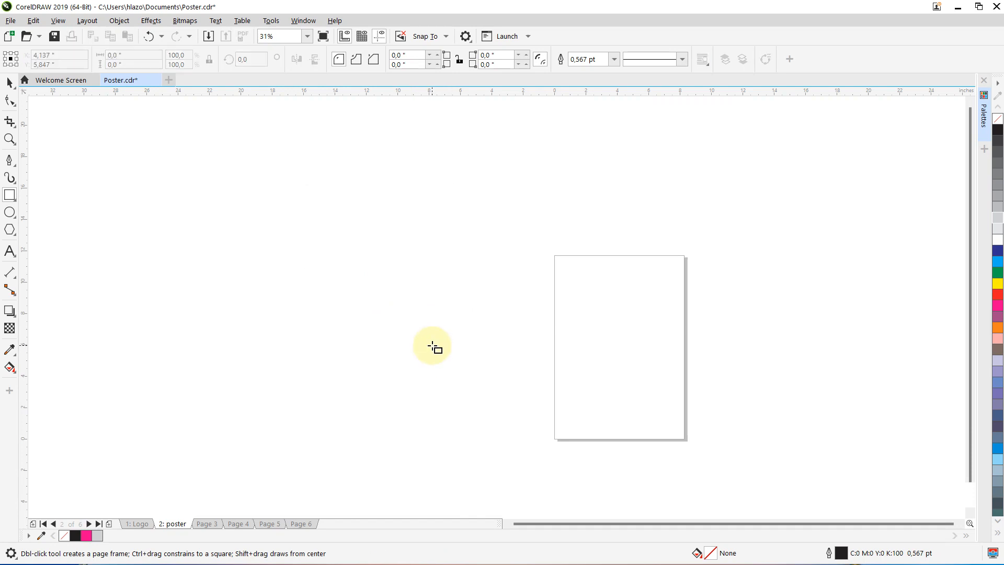
Draw a perfect circle about 13.67 inches in diameter to the left of the page and delete it
{"action": "left_click", "coordinate": [15, 213]}
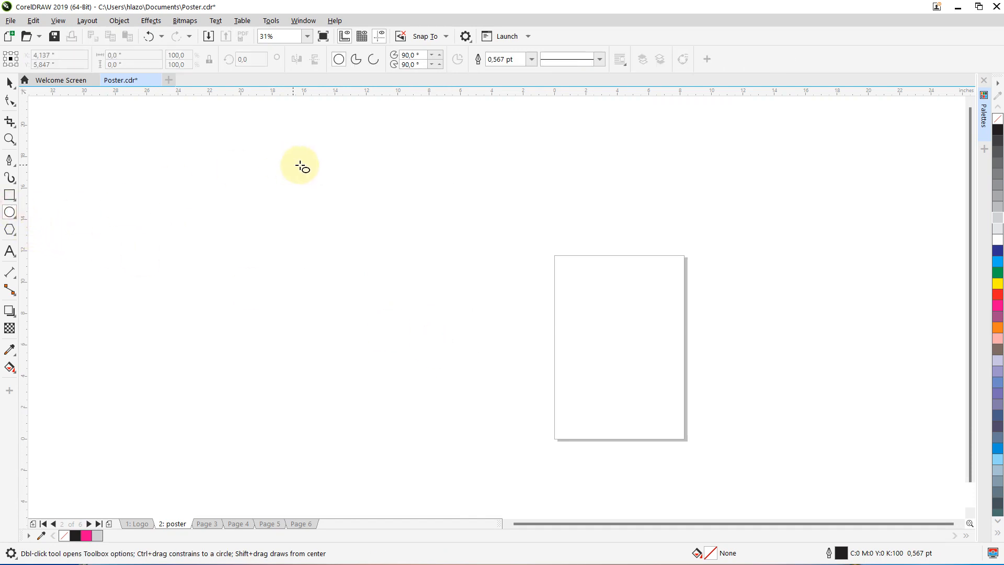
{"action": "left_click_drag", "start_coordinate": [325, 185], "coordinate": [541, 324]}
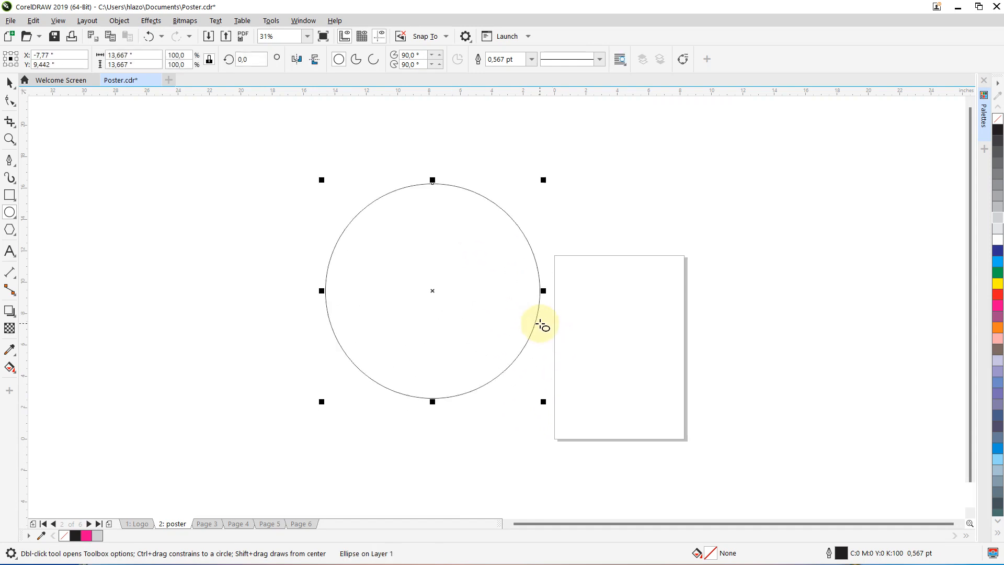
{"action": "left_click", "coordinate": [9, 79]}
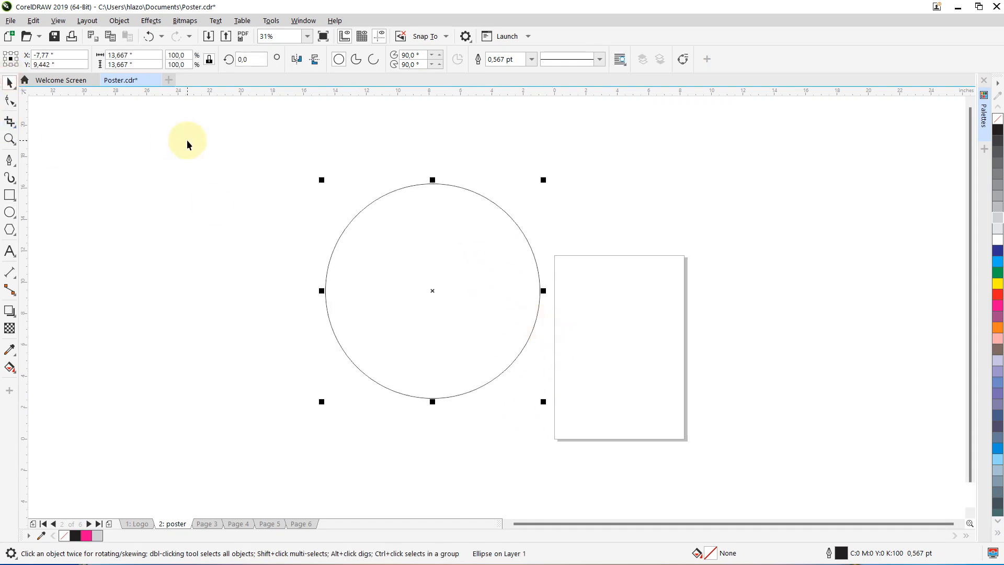
{"action": "key", "text": "Delete"}
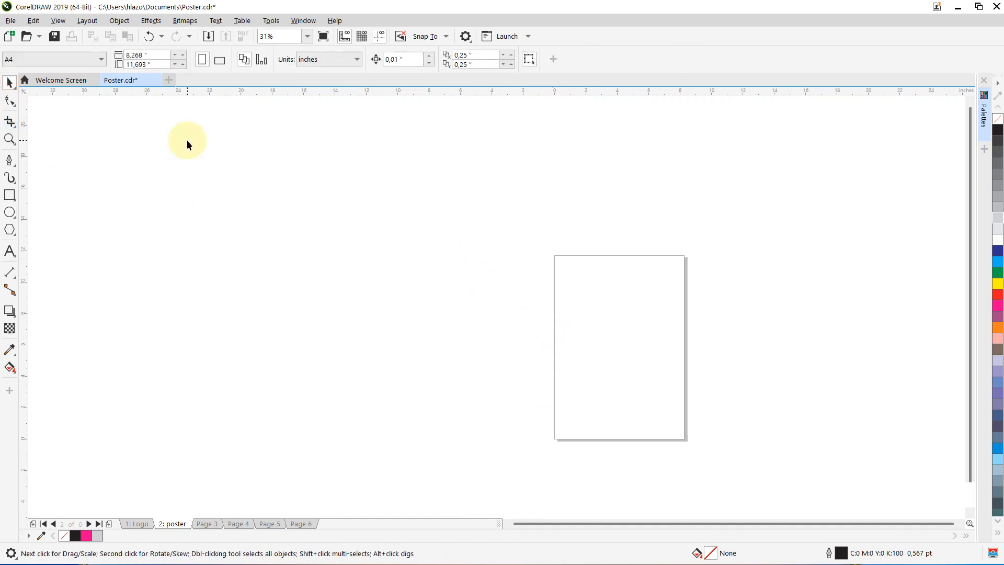
Draw a five-pointed star of about 8.27 by 7.87 inches to the left of the page
{"action": "left_click", "coordinate": [15, 236]}
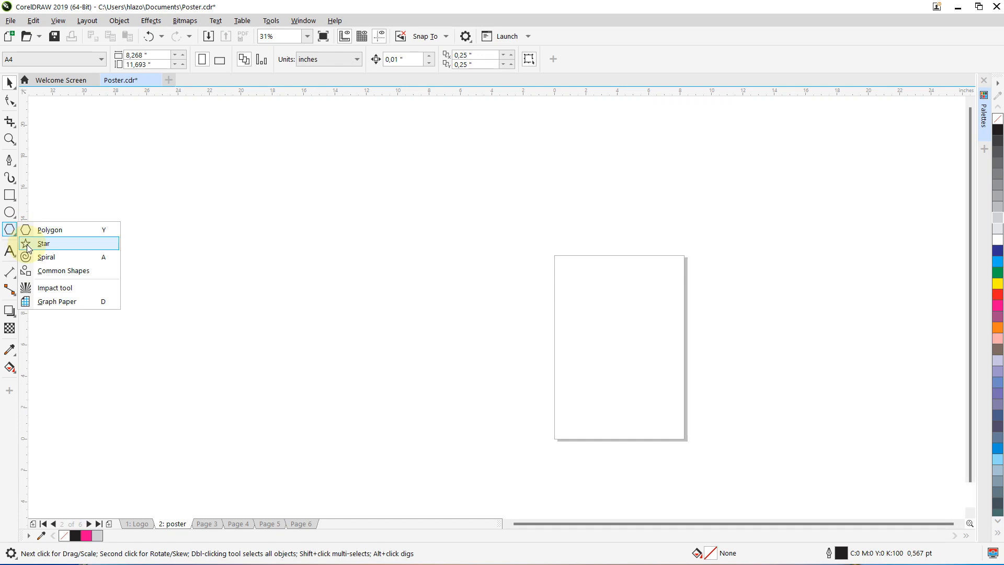
{"action": "left_click", "coordinate": [27, 244]}
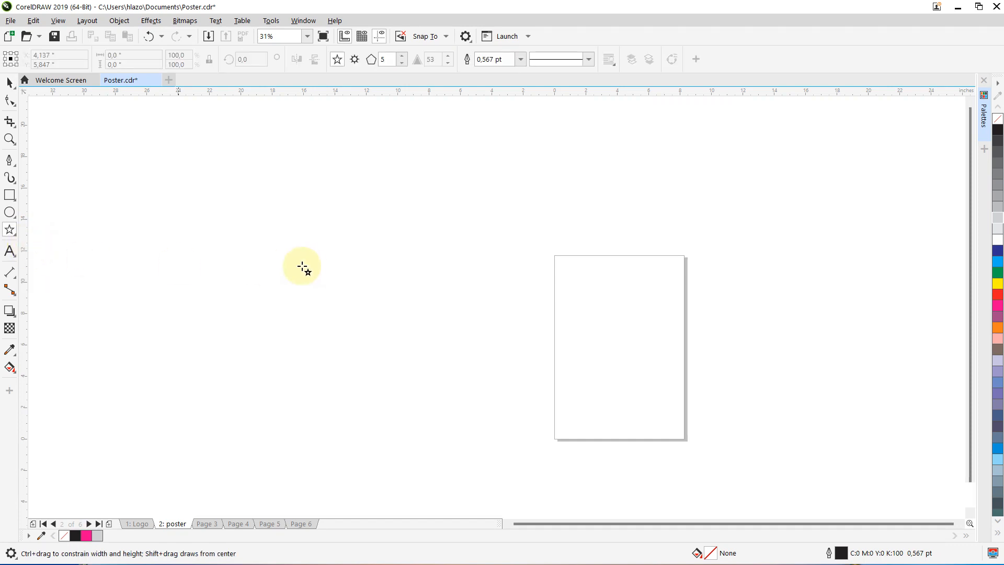
{"action": "mouse_move", "coordinate": [345, 215]}
{"action": "left_mouse_down"}
{"action": "mouse_move", "coordinate": [478, 303]}
{"action": "mouse_move", "coordinate": [387, 318]}
{"action": "mouse_move", "coordinate": [331, 214]}
{"action": "mouse_move", "coordinate": [477, 271]}
{"action": "mouse_move", "coordinate": [466, 350]}
{"action": "mouse_move", "coordinate": [497, 321]}
{"action": "mouse_move", "coordinate": [425, 253]}
{"action": "mouse_move", "coordinate": [349, 204]}
{"action": "mouse_move", "coordinate": [357, 305]}
{"action": "mouse_move", "coordinate": [512, 307]}
{"action": "mouse_move", "coordinate": [406, 414]}
{"action": "mouse_move", "coordinate": [536, 419]}
{"action": "mouse_move", "coordinate": [481, 397]}
{"action": "mouse_move", "coordinate": [453, 351]}
{"action": "mouse_move", "coordinate": [512, 297]}
{"action": "mouse_move", "coordinate": [549, 359]}
{"action": "mouse_move", "coordinate": [479, 293]}
{"action": "mouse_move", "coordinate": [366, 246]}
{"action": "left_mouse_up"}
{"action": "left_click", "coordinate": [9, 82]}
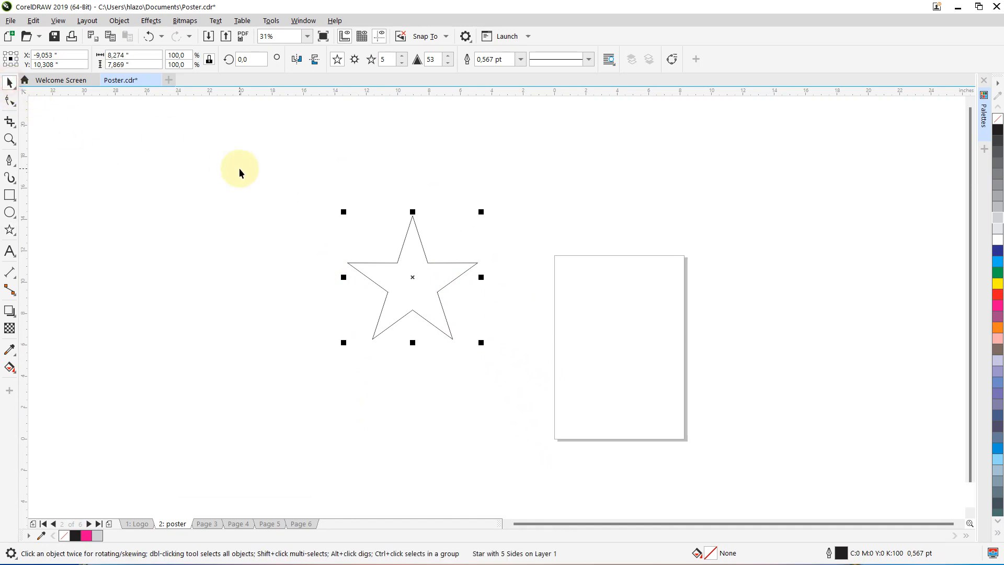
Raise the star's number of points to 11 and deselect it
{"action": "left_click", "coordinate": [402, 55]}
{"action": "left_click", "coordinate": [401, 56]}
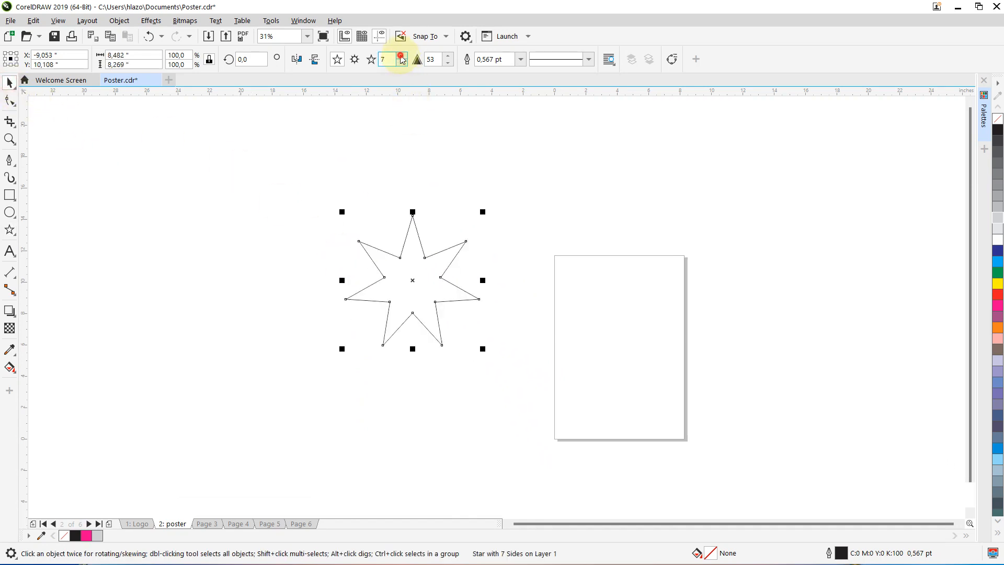
{"action": "left_click", "coordinate": [401, 56]}
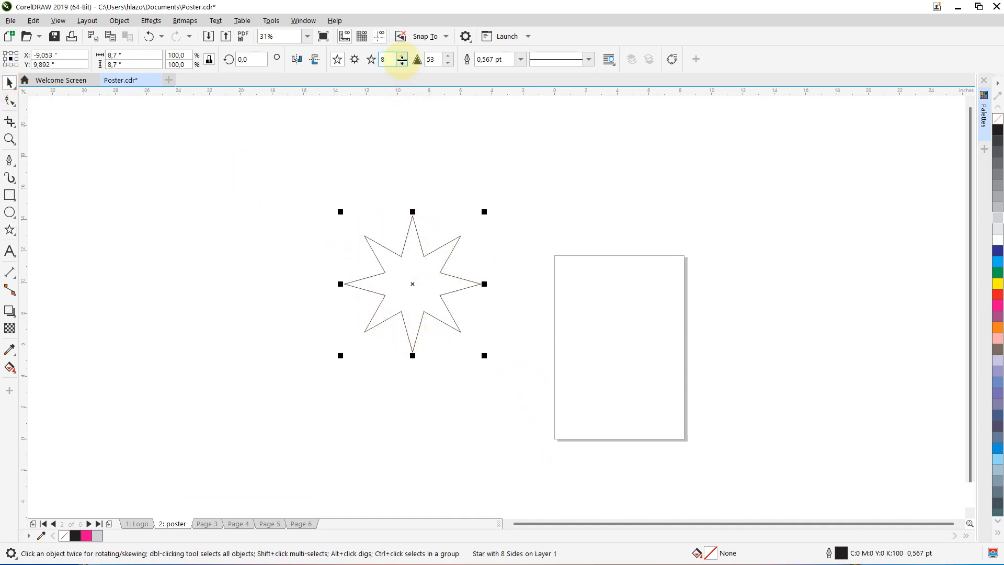
{"action": "left_click", "coordinate": [401, 56]}
{"action": "left_click", "coordinate": [402, 55]}
{"action": "left_click", "coordinate": [402, 56]}
{"action": "left_click", "coordinate": [416, 199]}
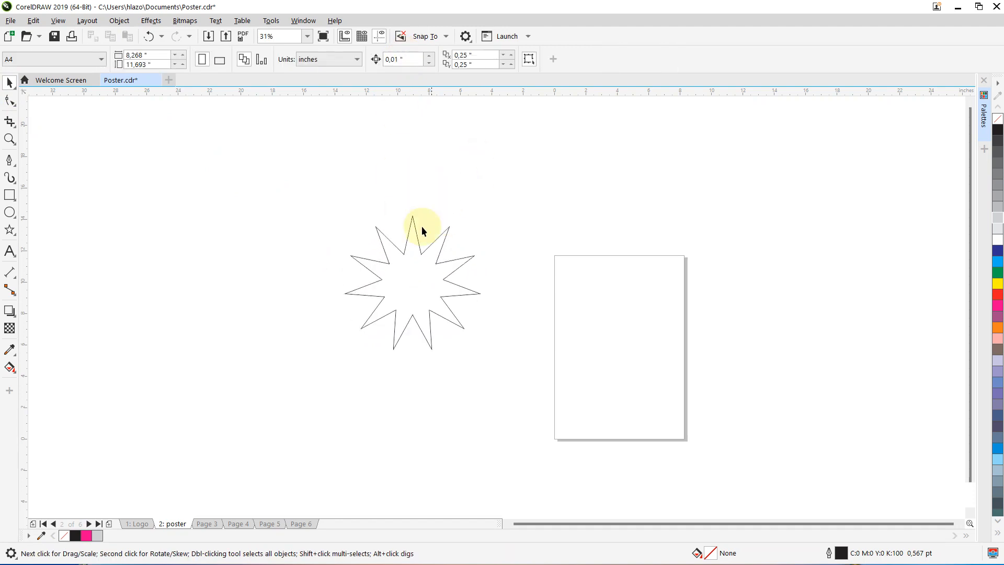
Select the whole star beside the page and delete it
{"action": "left_click", "coordinate": [417, 242]}
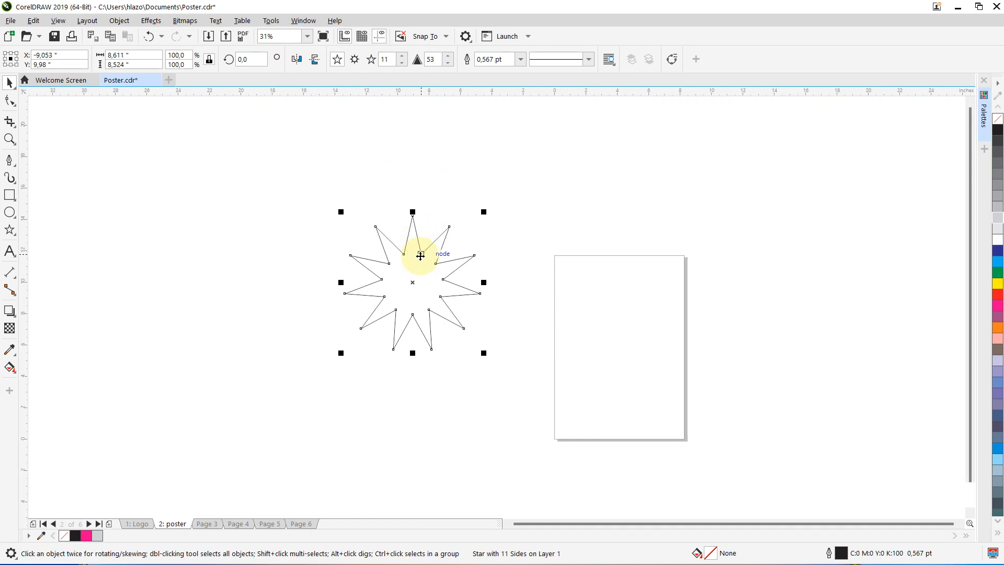
{"action": "mouse_move", "coordinate": [421, 256]}
{"action": "left_mouse_down"}
{"action": "mouse_move", "coordinate": [402, 239]}
{"action": "mouse_move", "coordinate": [437, 253]}
{"action": "mouse_move", "coordinate": [434, 269]}
{"action": "left_mouse_up"}
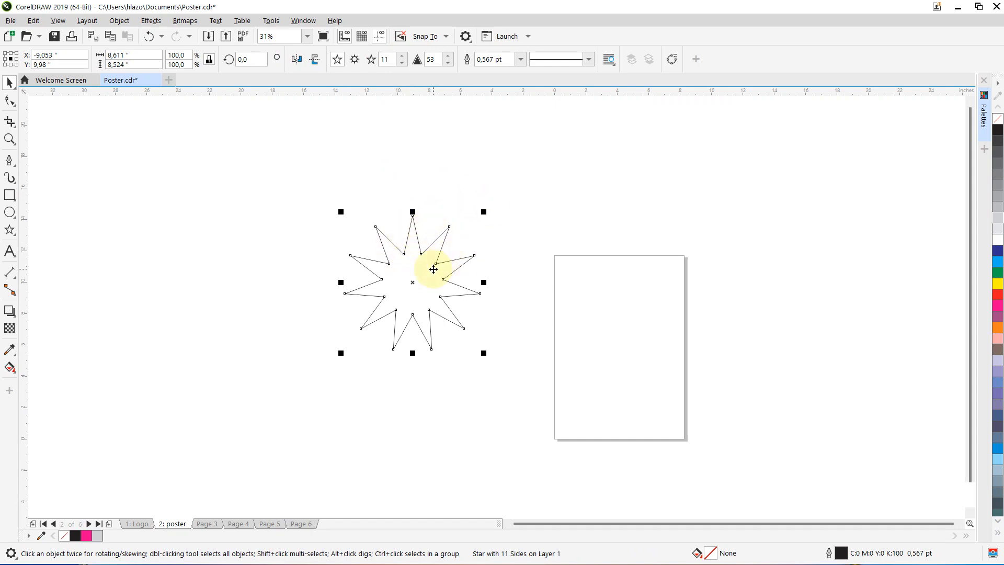
{"action": "left_click_drag", "start_coordinate": [243, 177], "coordinate": [607, 466]}
{"action": "key", "text": "Delete"}
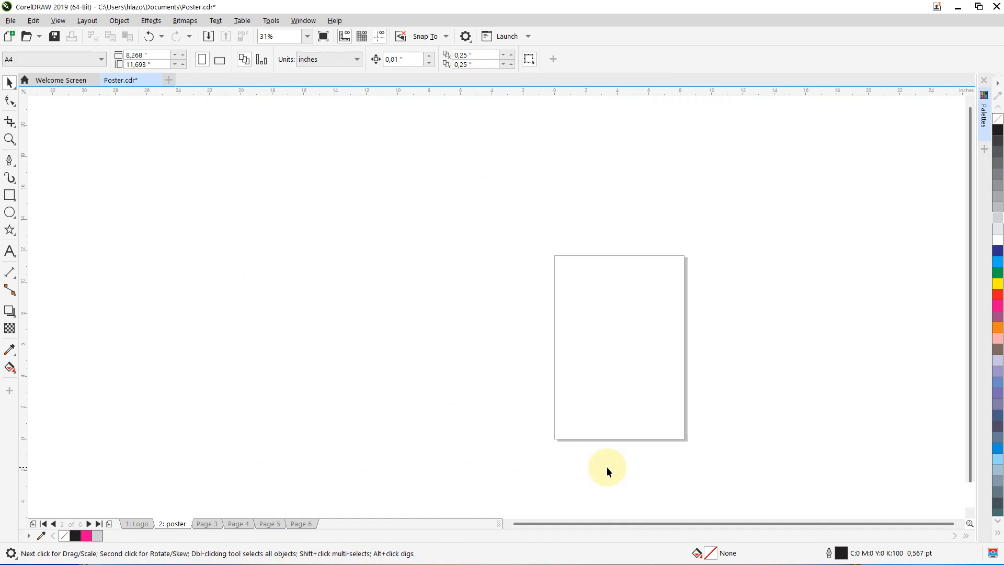
Add a first name as 24 pt Arial artistic text in the upper part of the page
{"action": "left_click", "coordinate": [11, 252]}
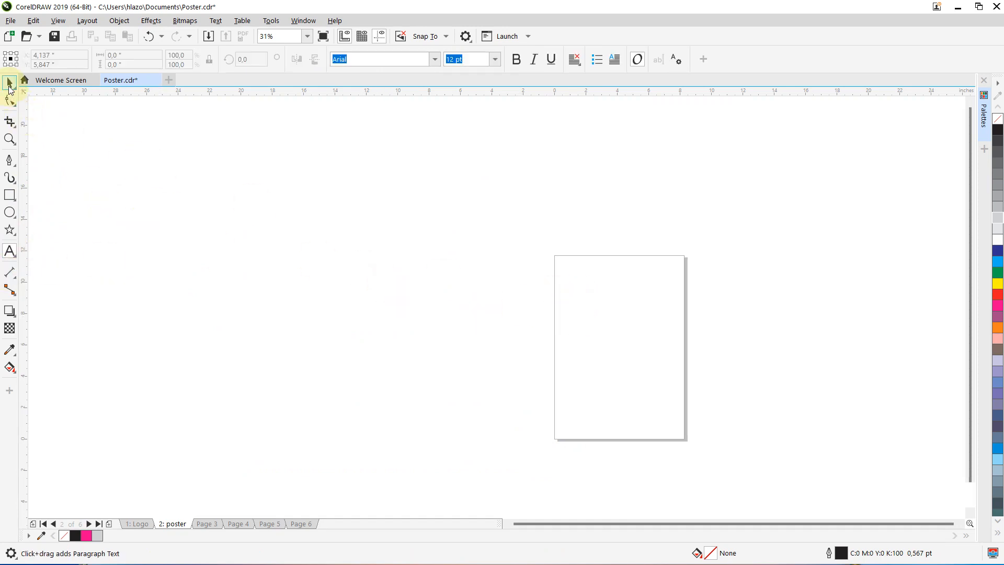
{"action": "left_click", "coordinate": [9, 84]}
{"action": "left_click", "coordinate": [10, 139]}
{"action": "left_click", "coordinate": [609, 333]}
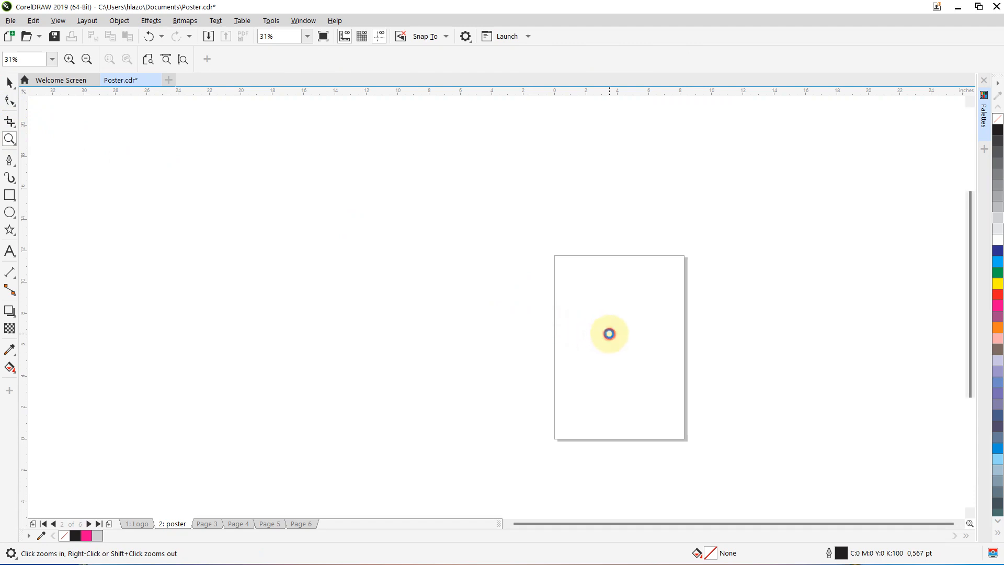
{"action": "right_click", "coordinate": [496, 307]}
{"action": "left_click", "coordinate": [541, 316]}
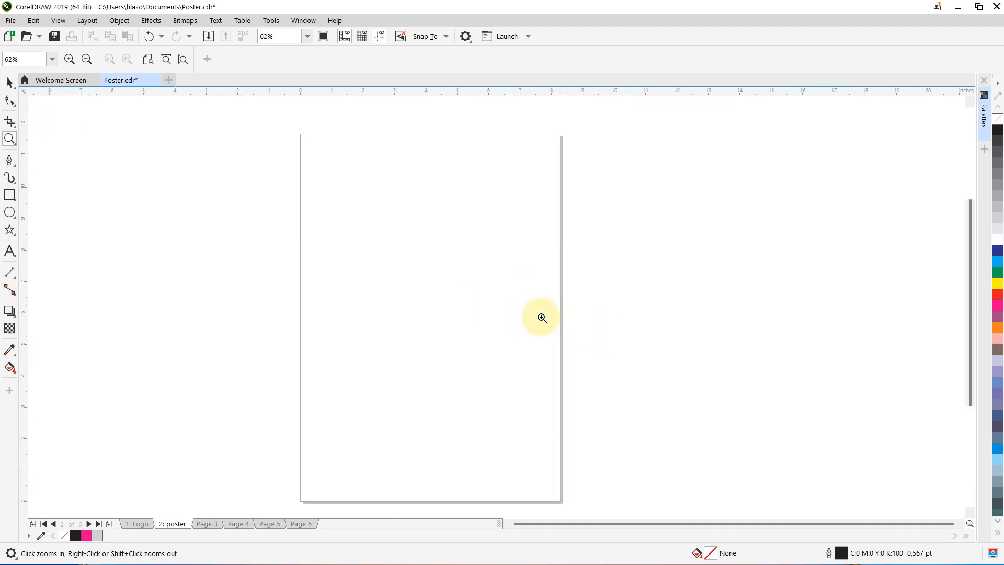
{"action": "left_click", "coordinate": [9, 83]}
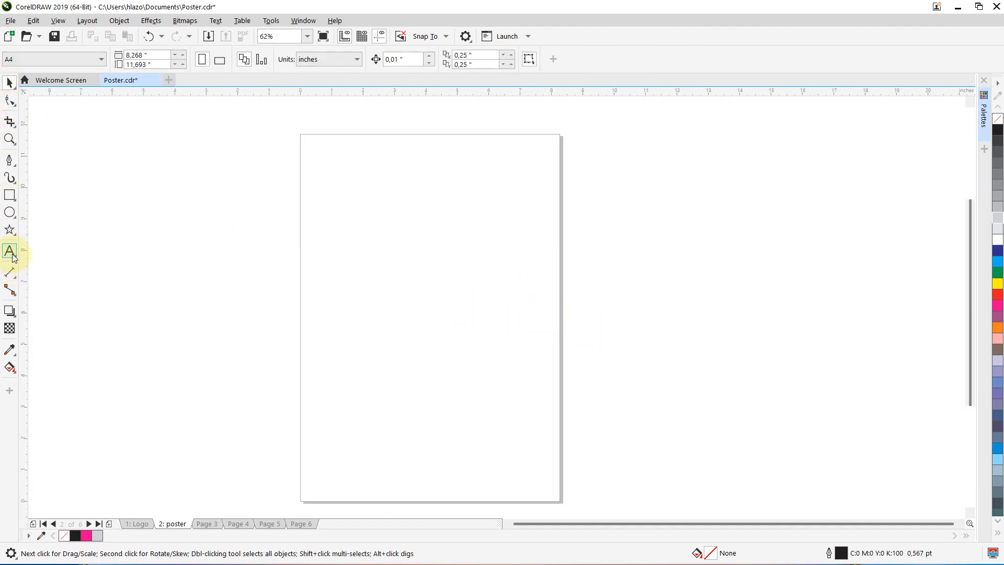
{"action": "left_click", "coordinate": [12, 253]}
{"action": "left_click", "coordinate": [371, 206]}
{"action": "type", "text": "M"}
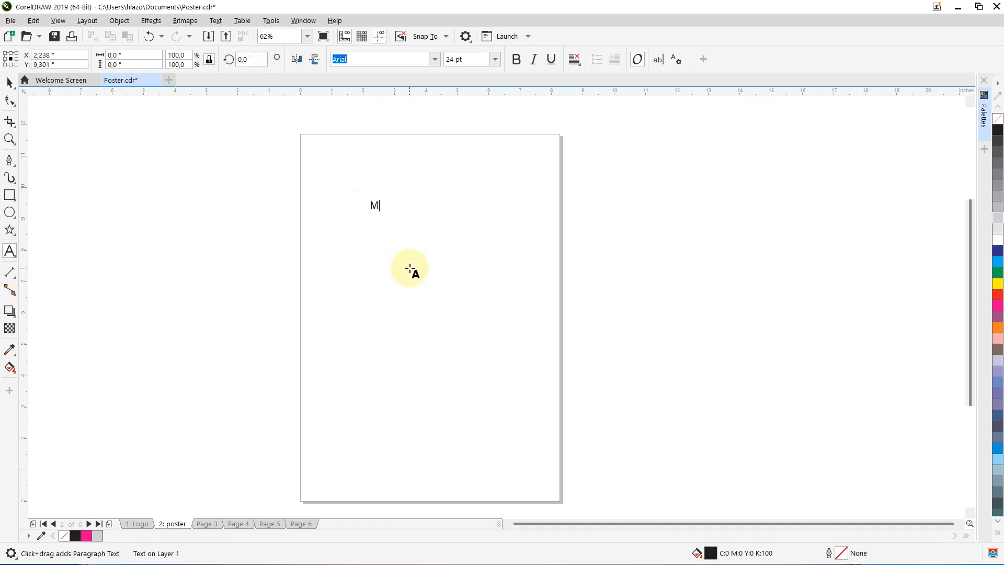
{"action": "type", "text": "atthew"}
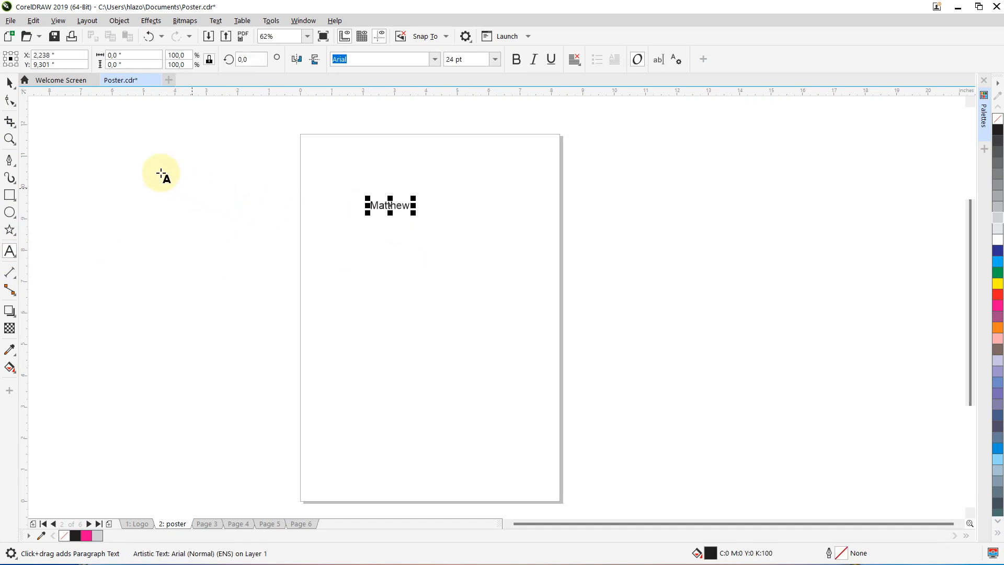
Enlarge the name text to about 86 pt near the upper edge of the page and delete it
{"action": "left_click", "coordinate": [9, 83]}
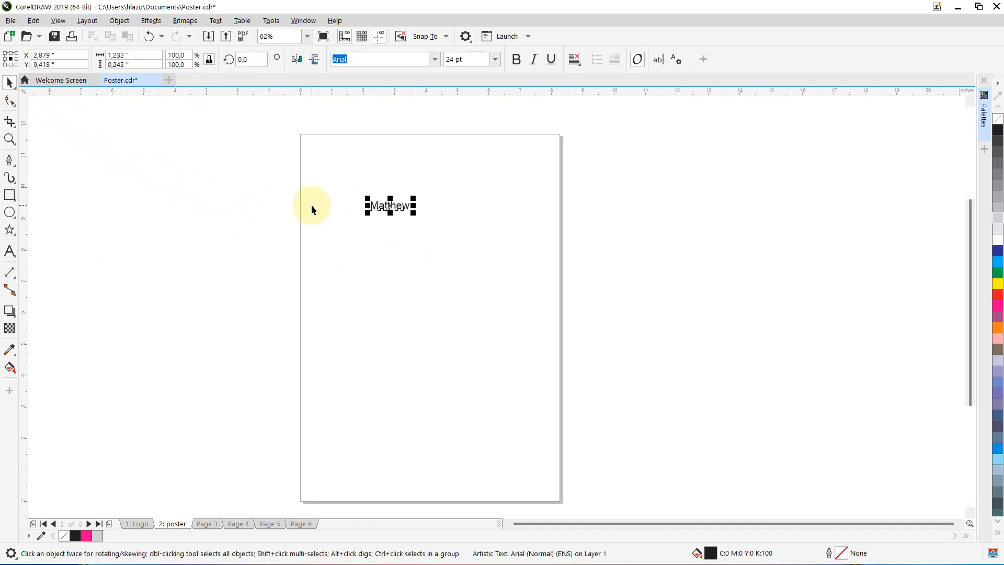
{"action": "left_click_drag", "start_coordinate": [413, 198], "coordinate": [512, 150]}
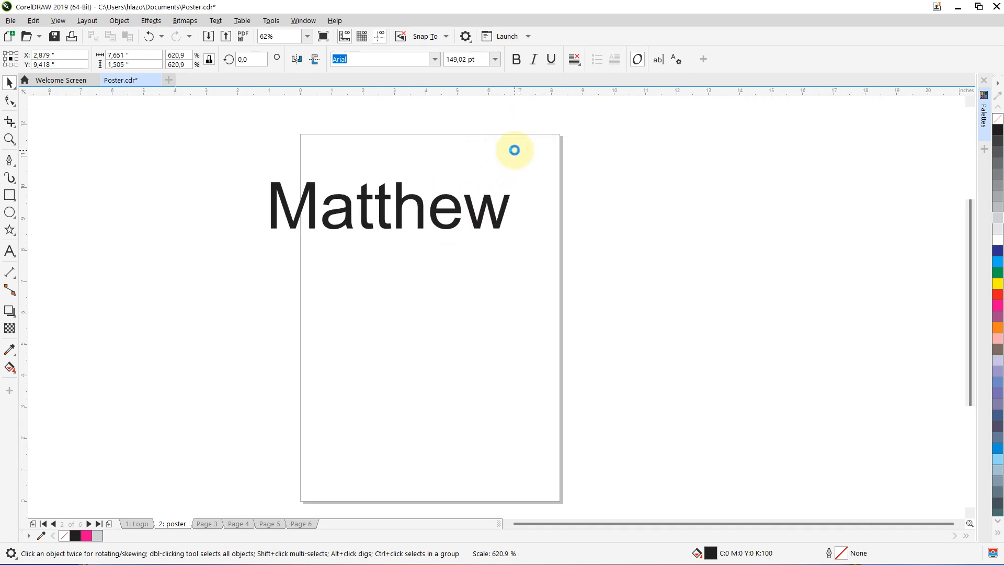
{"action": "left_click_drag", "start_coordinate": [441, 195], "coordinate": [398, 189]}
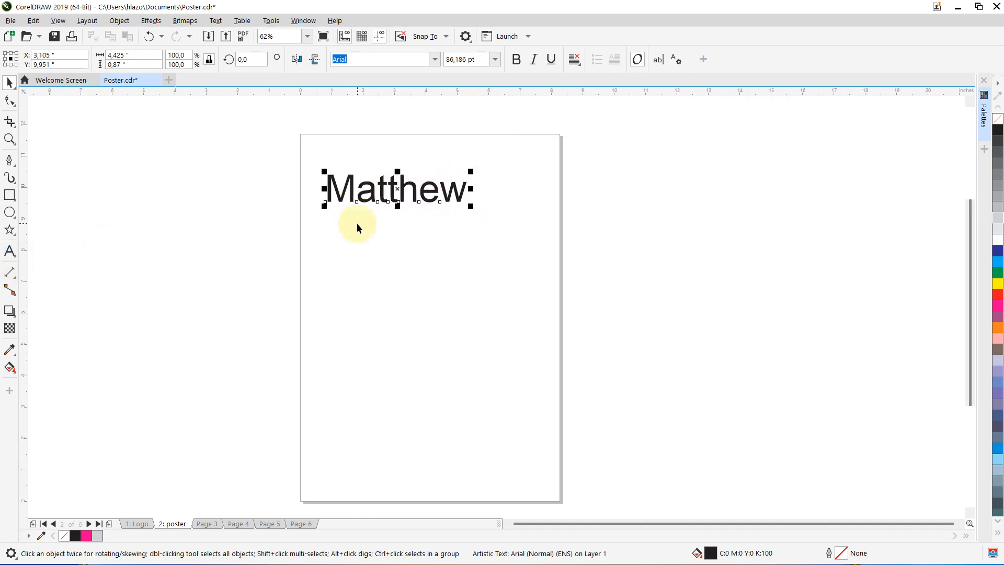
{"action": "key", "text": "Delete"}
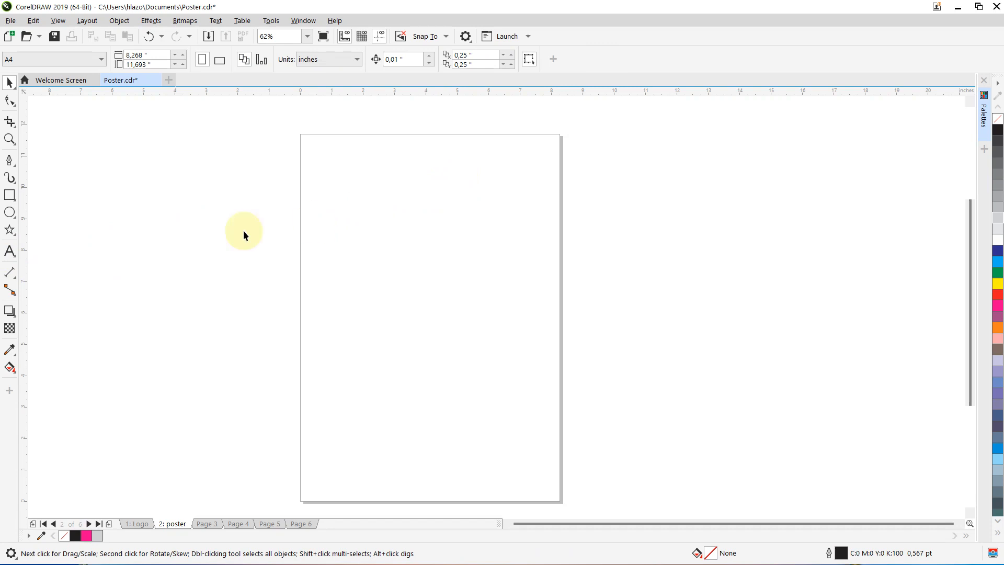
Add a line of placeholder letters as 24 pt Arial artistic text in the upper part of the page
{"action": "left_click", "coordinate": [11, 252]}
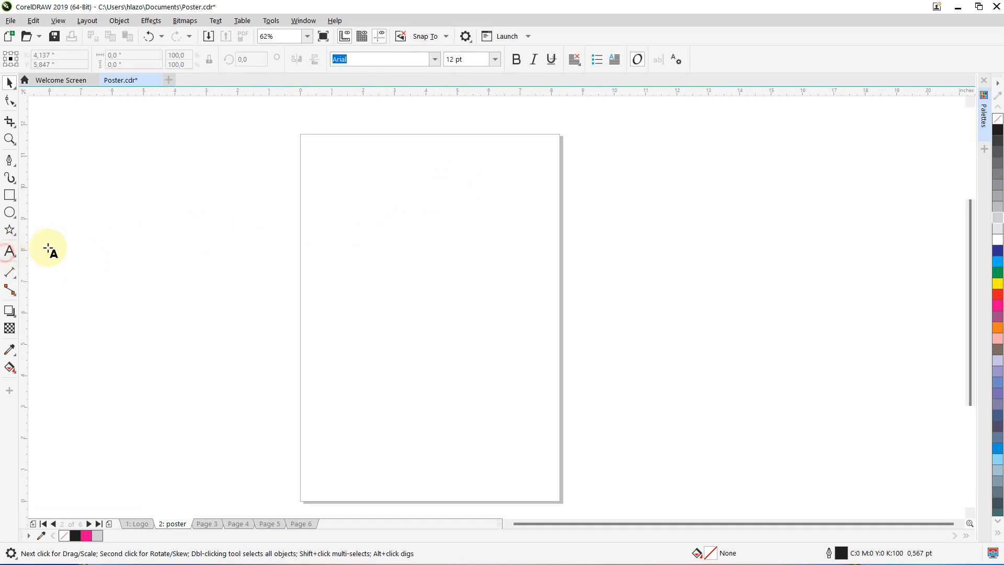
{"action": "left_click", "coordinate": [356, 217]}
{"action": "type", "text": "hjhjhjhjhjhjhh"}
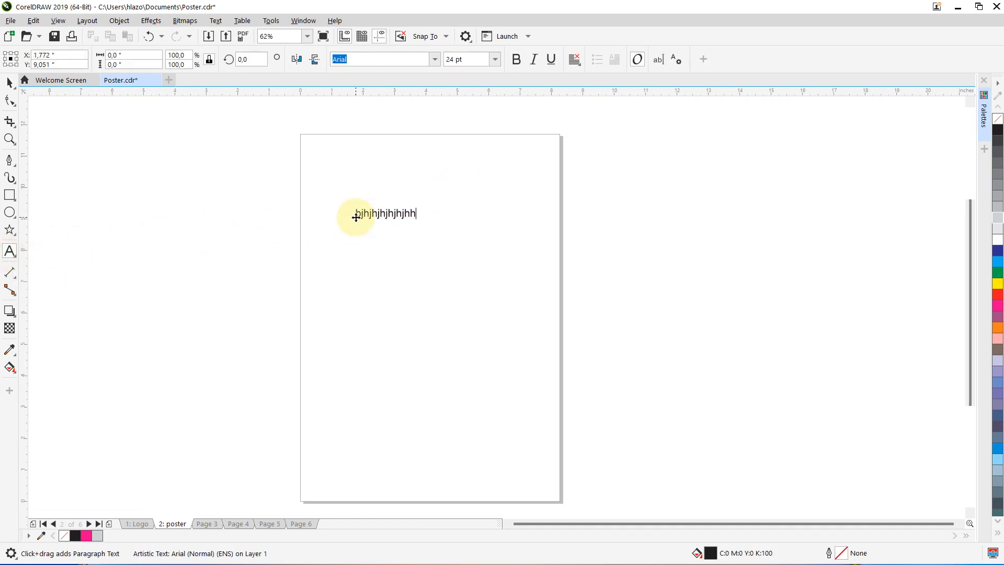
Convert the placeholder text to paragraph text and enlarge its frame to about 5.63 by 1.09 inches near the page's upper-left corner
{"action": "left_click", "coordinate": [10, 82]}
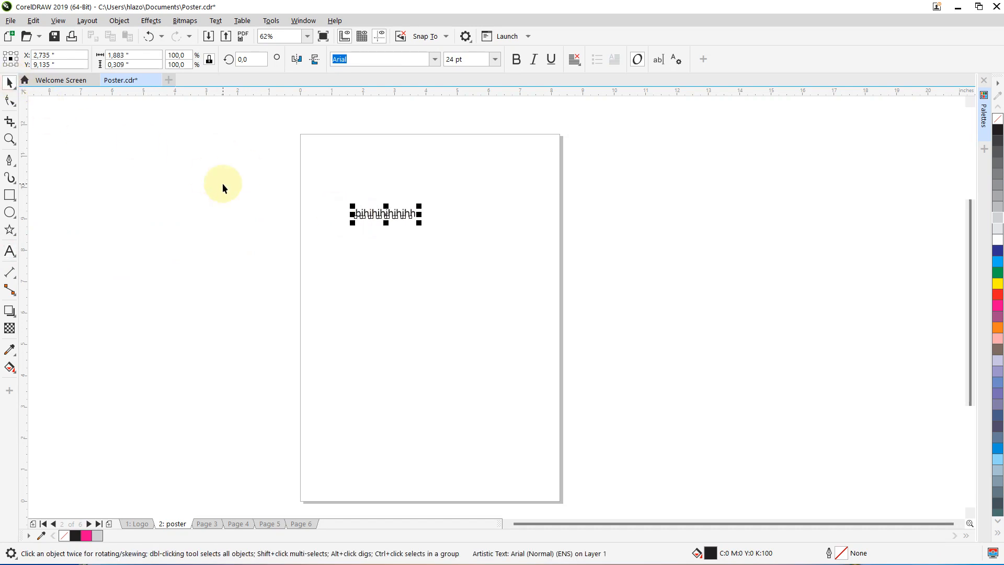
{"action": "right_click", "coordinate": [384, 215]}
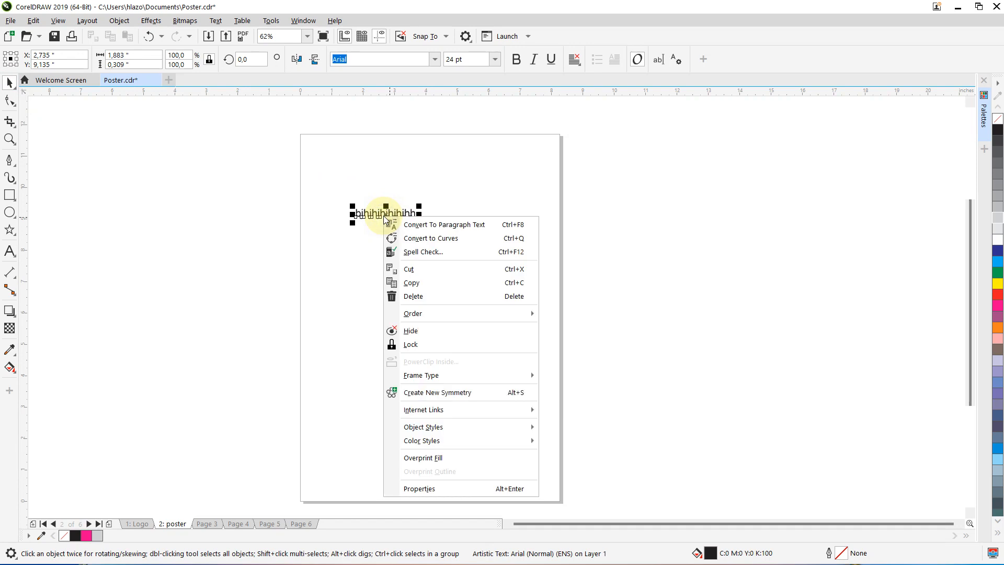
{"action": "left_click", "coordinate": [432, 224]}
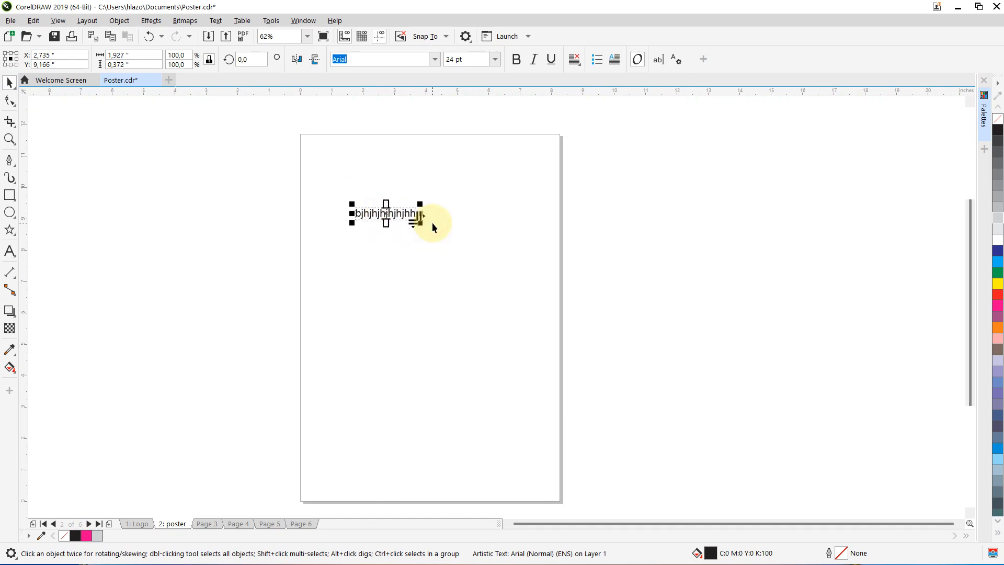
{"action": "left_click_drag", "start_coordinate": [420, 223], "coordinate": [536, 292]}
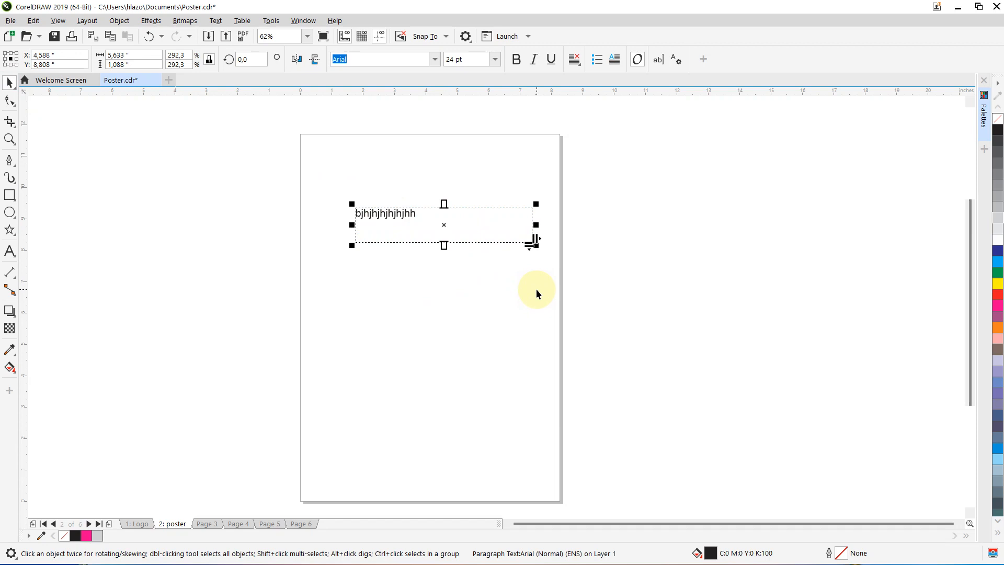
{"action": "left_click_drag", "start_coordinate": [418, 219], "coordinate": [379, 176]}
Append more placeholder letters to the paragraph and extend its frame downward to about 3.02 inches high
{"action": "double_click", "coordinate": [379, 176]}
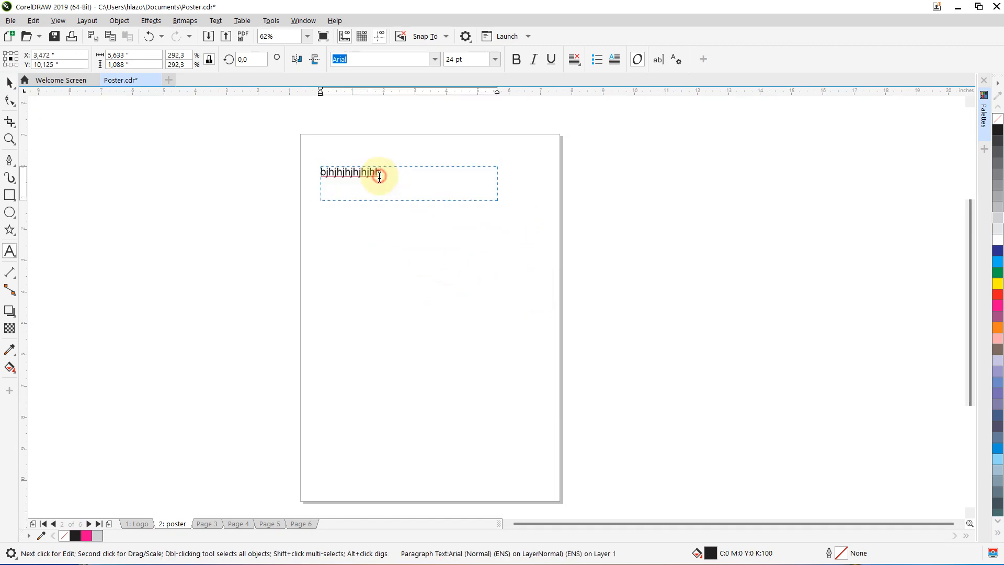
{"action": "type", "text": "shgshgshfgsh"}
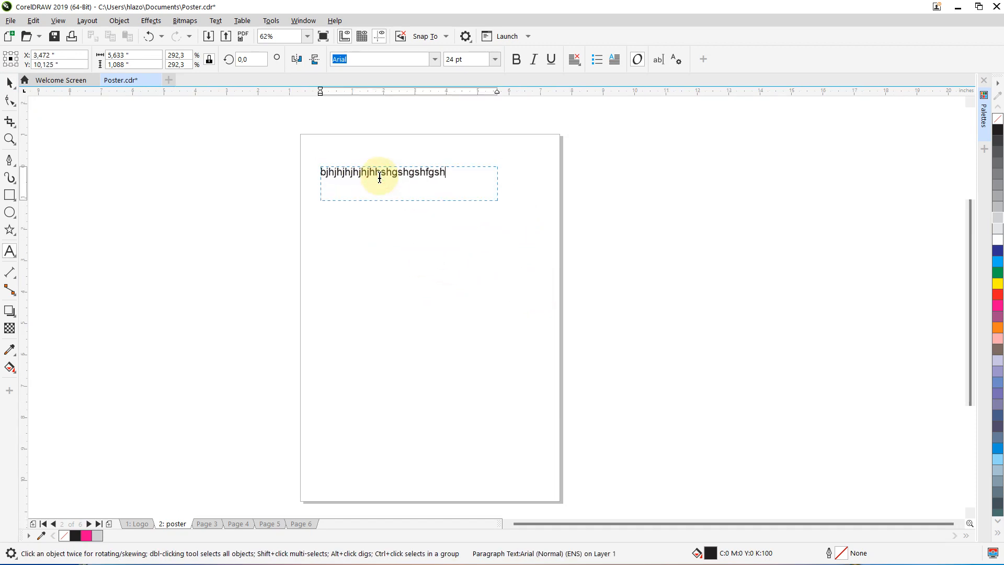
{"action": "type", "text": "fgshfghsfghdfghdgfhdgfhdgfhdfghdgfhdfghdfghd"}
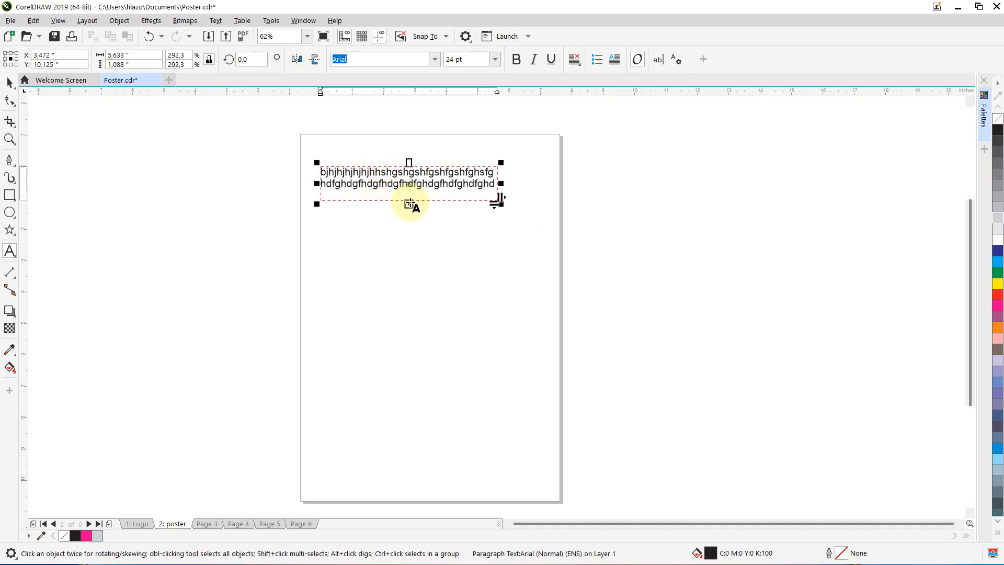
{"action": "left_click_drag", "start_coordinate": [410, 204], "coordinate": [407, 262]}
{"action": "left_click", "coordinate": [378, 201]}
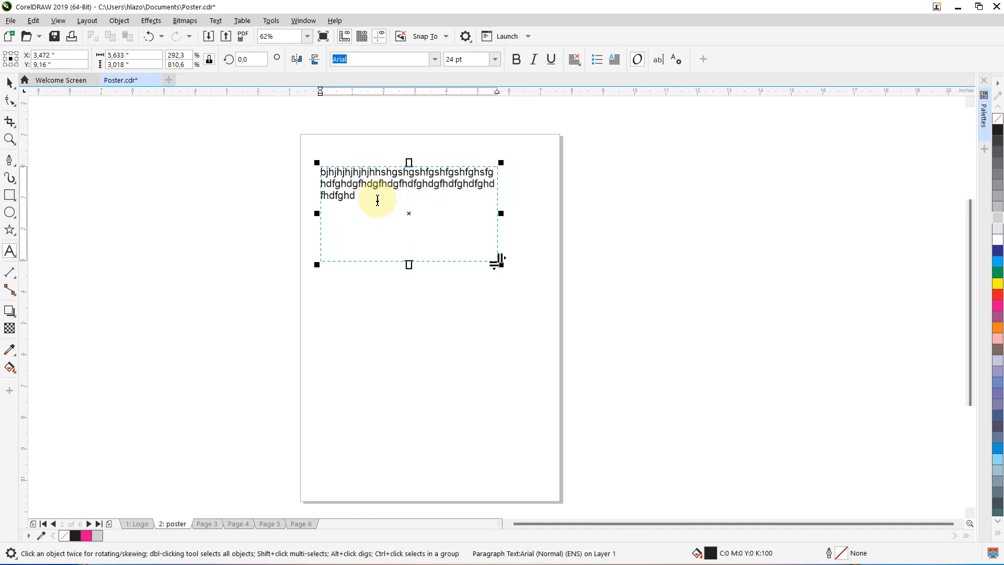
Delete the whole paragraph text frame from the page
{"action": "left_click", "coordinate": [9, 83]}
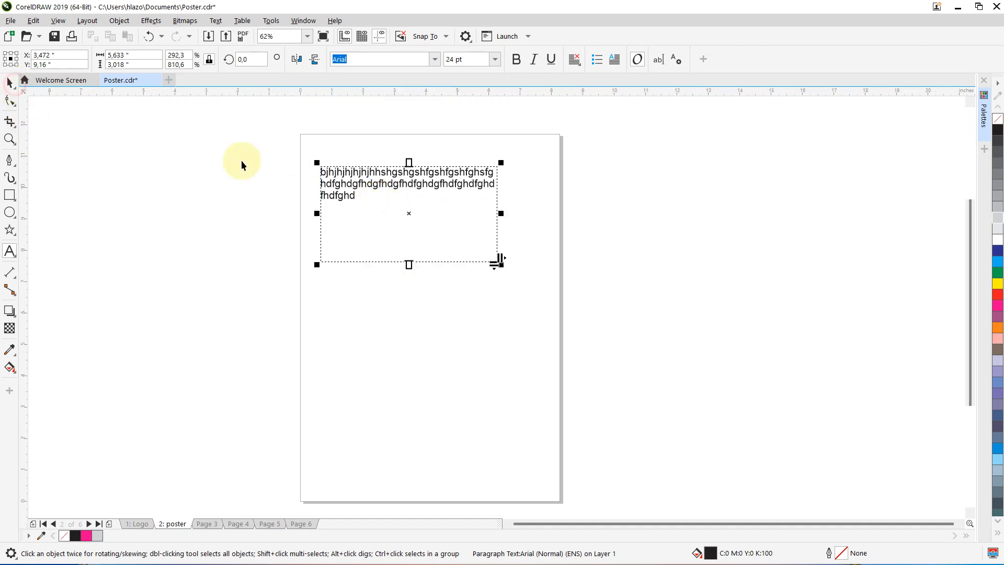
{"action": "key", "text": "Delete"}
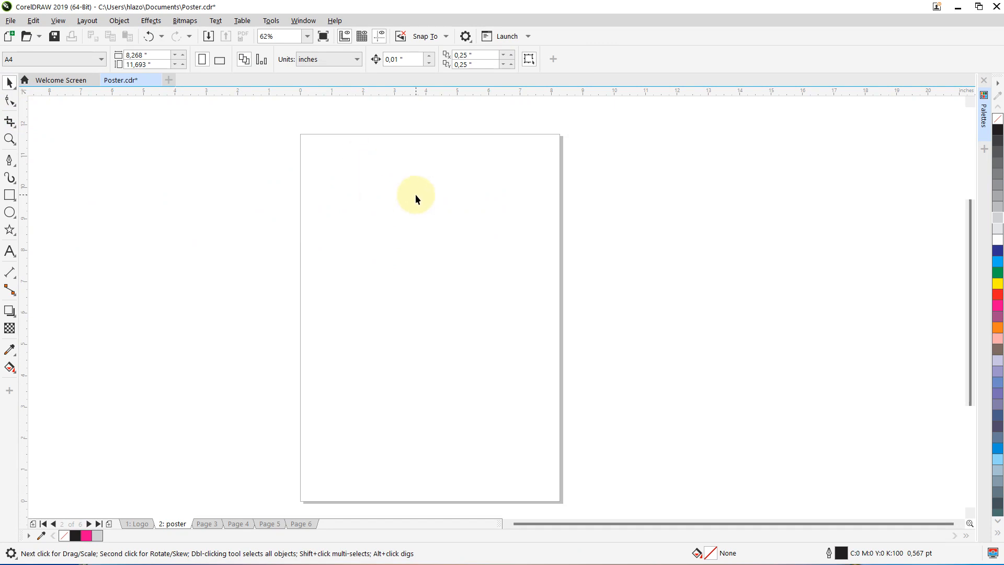
{"action": "left_click", "coordinate": [10, 251]}
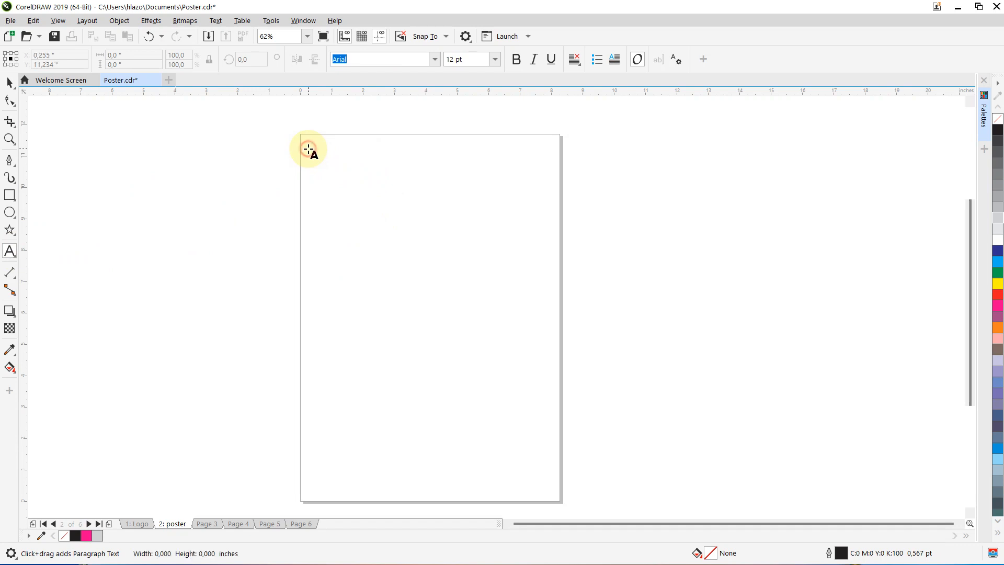
{"action": "left_click_drag", "start_coordinate": [308, 149], "coordinate": [358, 190]}
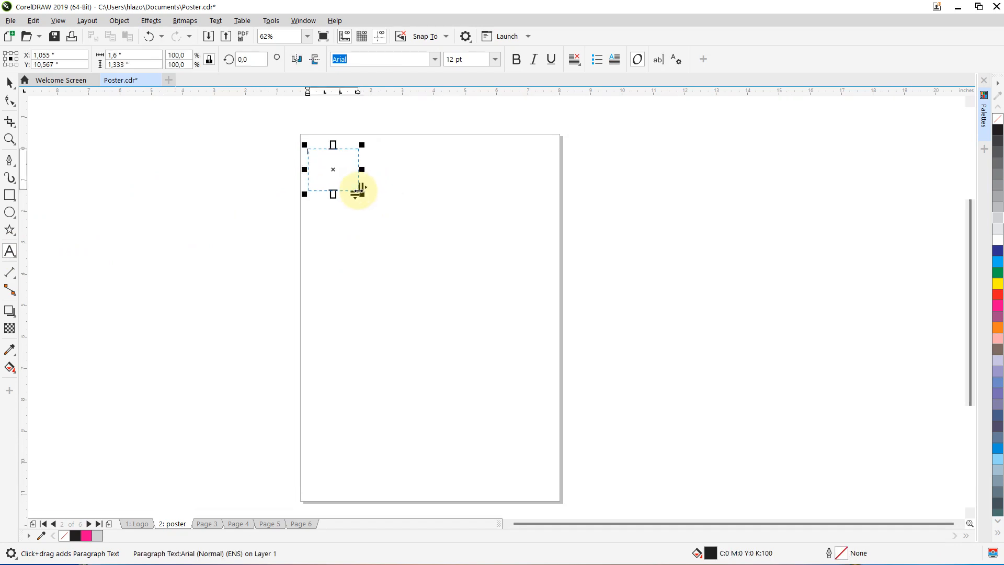
{"action": "key", "text": "ctrl+z"}
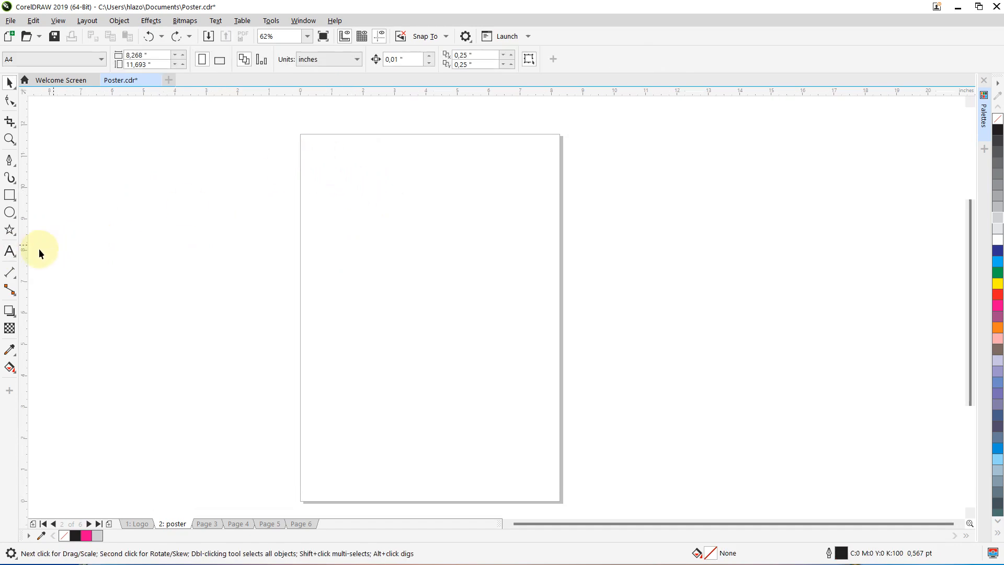
Draw a paragraph text frame about 7.67 by 6.38 inches containing a few placeholder letters, and delete it
{"action": "left_click", "coordinate": [10, 251]}
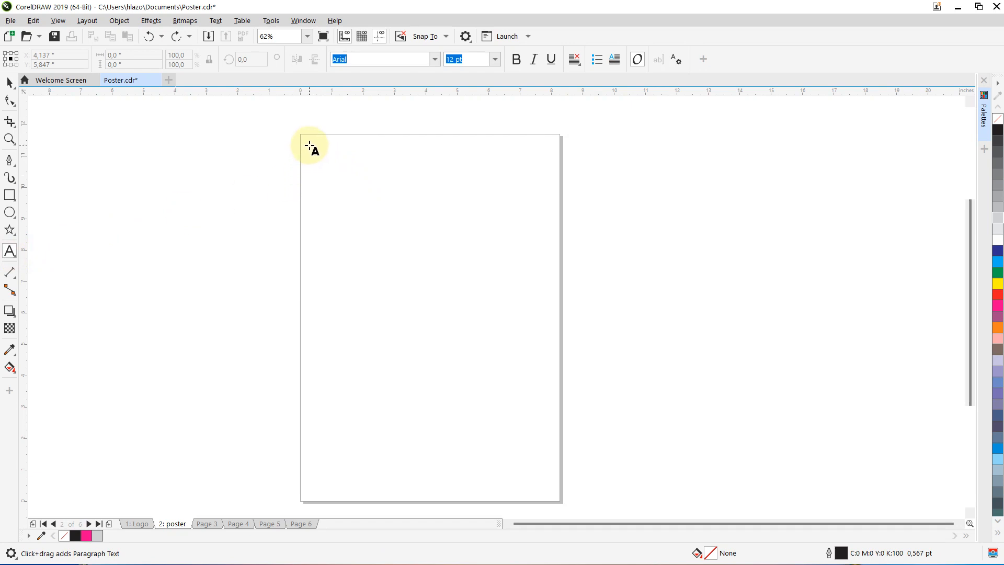
{"action": "left_click_drag", "start_coordinate": [310, 146], "coordinate": [549, 345]}
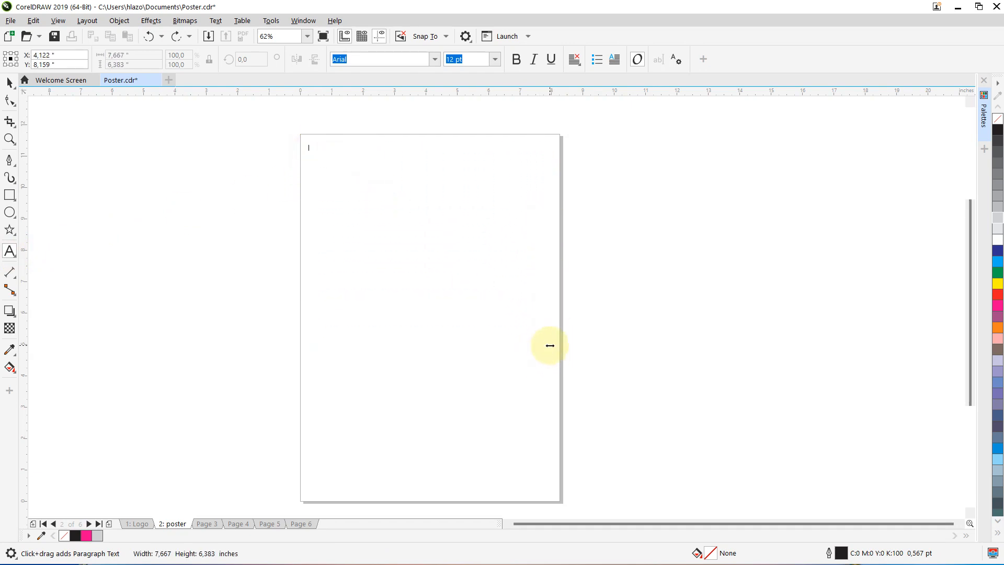
{"action": "type", "text": "suhshfsjnf"}
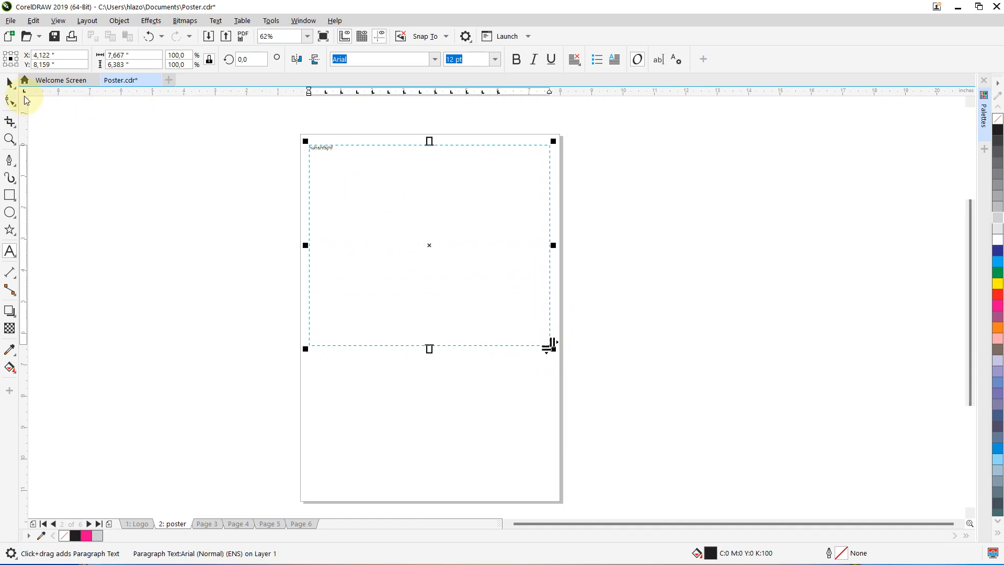
{"action": "left_click", "coordinate": [10, 82]}
{"action": "key", "text": "Delete"}
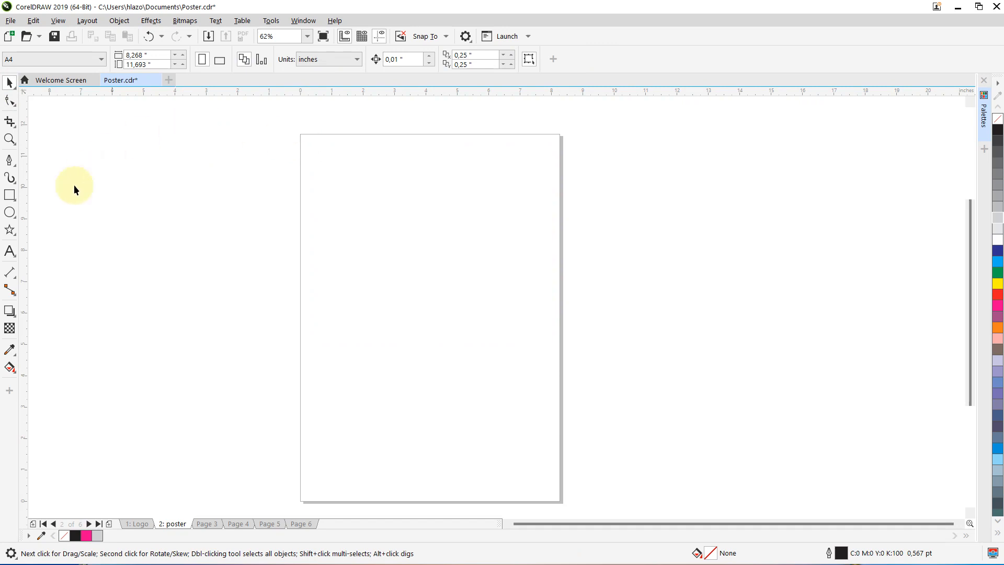
{"action": "left_click", "coordinate": [15, 278]}
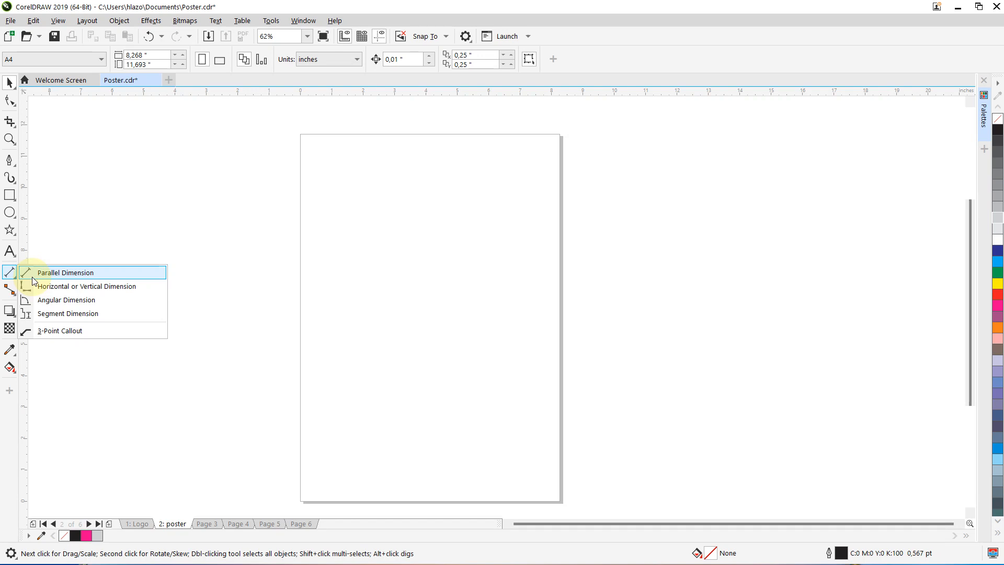
{"action": "left_click", "coordinate": [7, 296]}
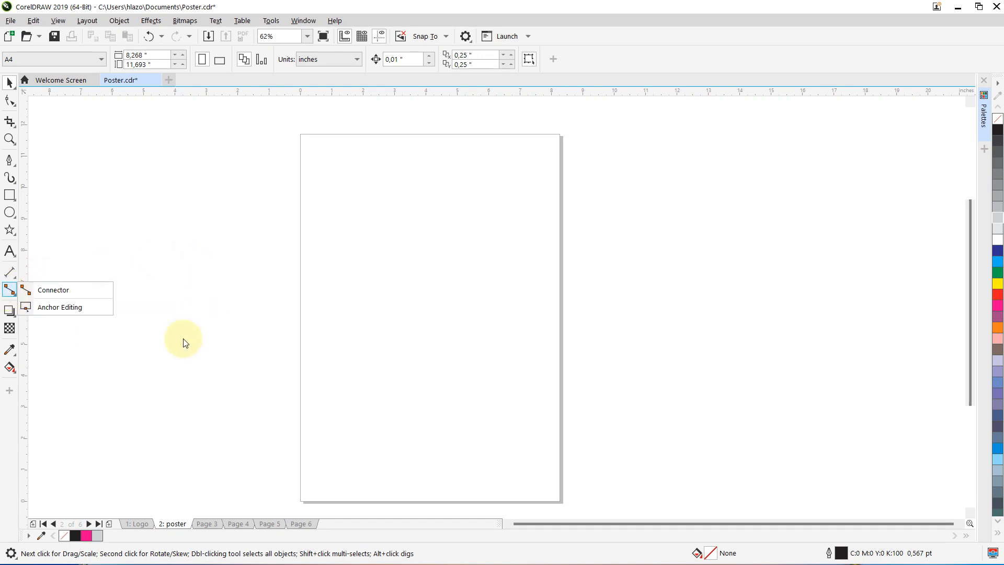
{"action": "left_click", "coordinate": [13, 316]}
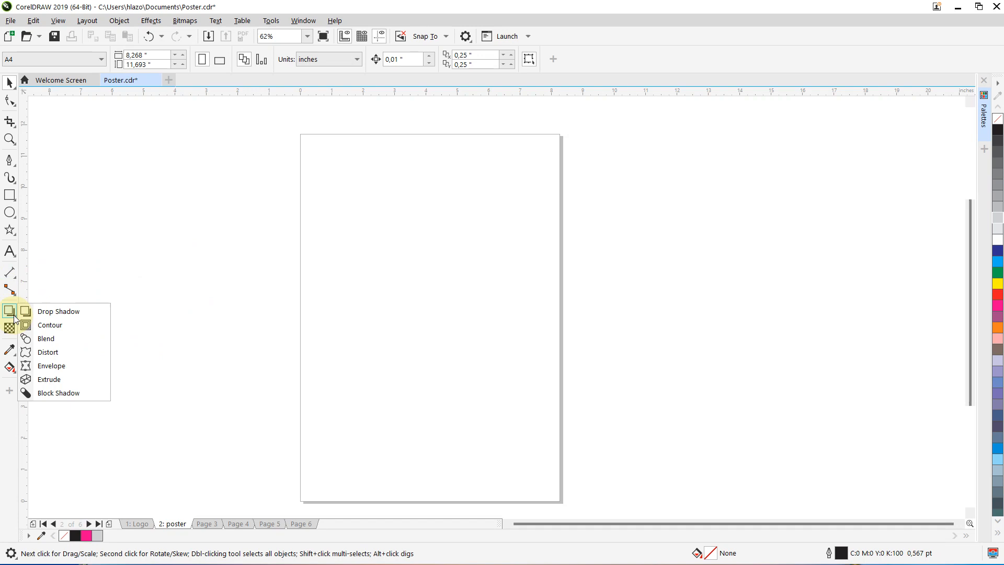
{"action": "left_click", "coordinate": [12, 291]}
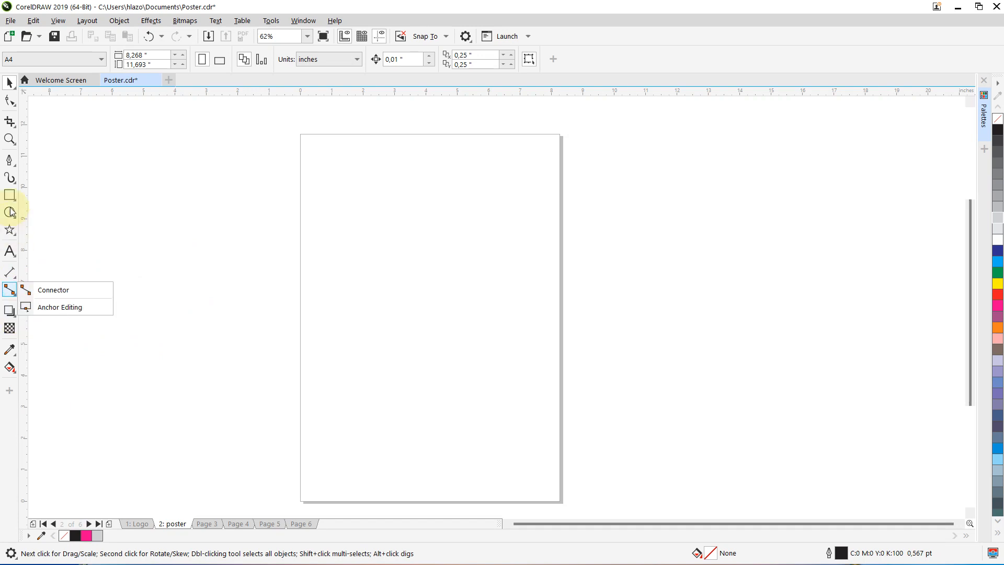
{"action": "left_click", "coordinate": [12, 178]}
Draw a rectangle about 3.67 by 3.13 inches in the page's upper half with a yellow fill and no outline
{"action": "left_click", "coordinate": [9, 194]}
{"action": "left_click_drag", "start_coordinate": [355, 182], "coordinate": [470, 280]}
{"action": "left_click", "coordinate": [11, 83]}
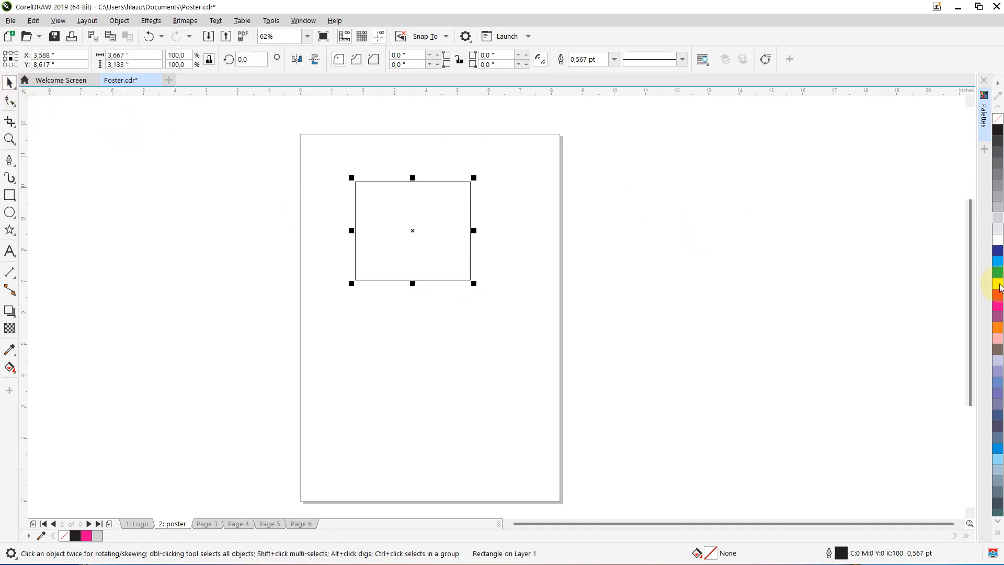
{"action": "left_click", "coordinate": [997, 283]}
{"action": "right_click", "coordinate": [997, 119]}
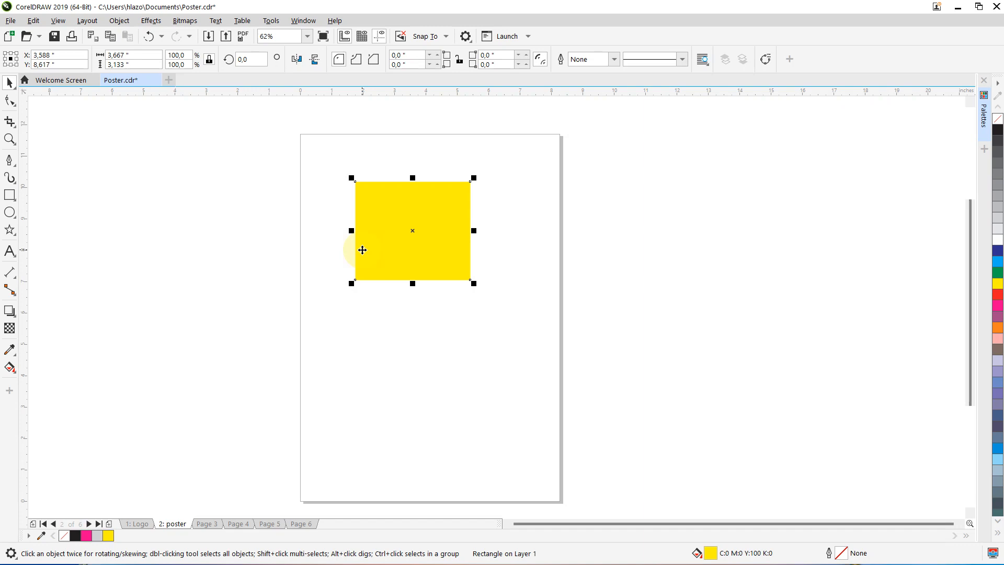
Cast a drop shadow from the yellow rectangle, offset about 1.67 inches across and 0.48 inches down, and undo it
{"action": "left_click", "coordinate": [17, 320]}
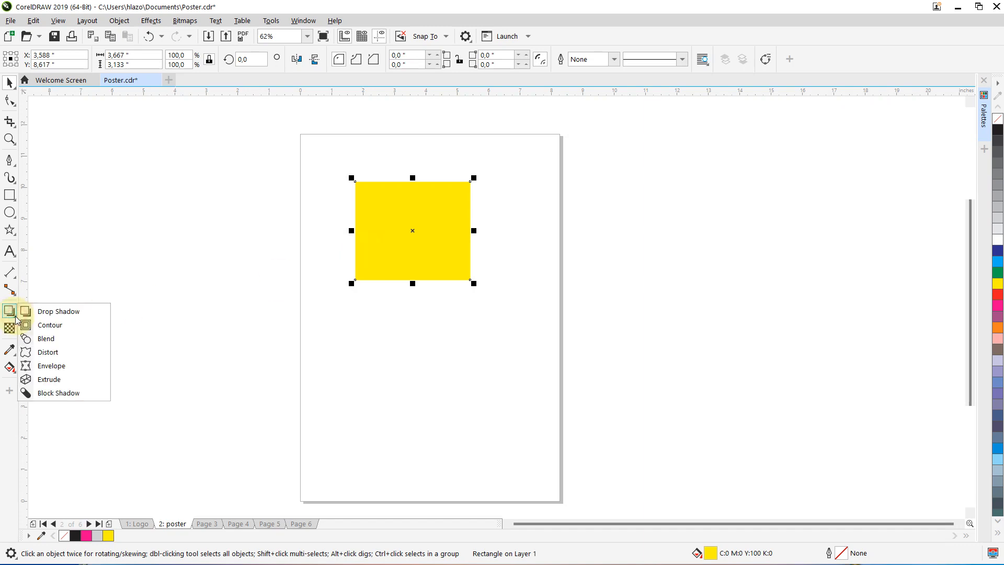
{"action": "left_click", "coordinate": [27, 311]}
{"action": "left_click_drag", "start_coordinate": [429, 234], "coordinate": [522, 262]}
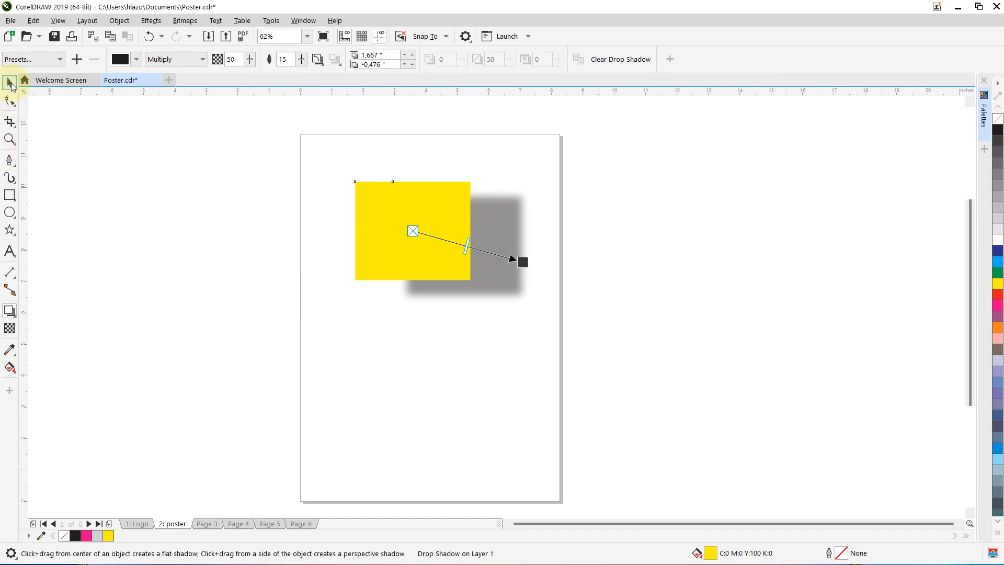
{"action": "left_click", "coordinate": [9, 82]}
{"action": "key", "text": "space"}
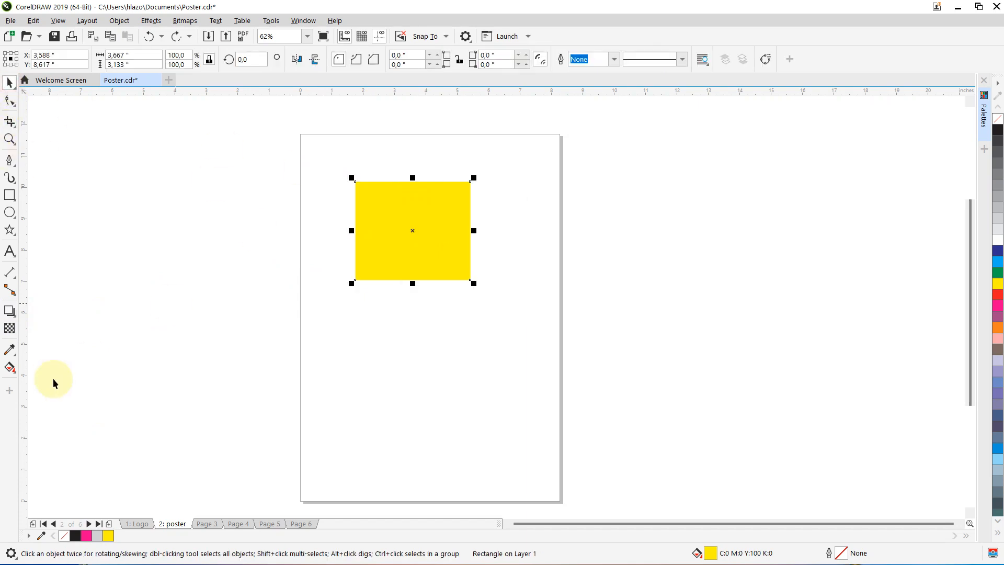
Add a one-step black outside contour about 0.48 inches wide around the yellow rectangle
{"action": "left_click", "coordinate": [16, 319]}
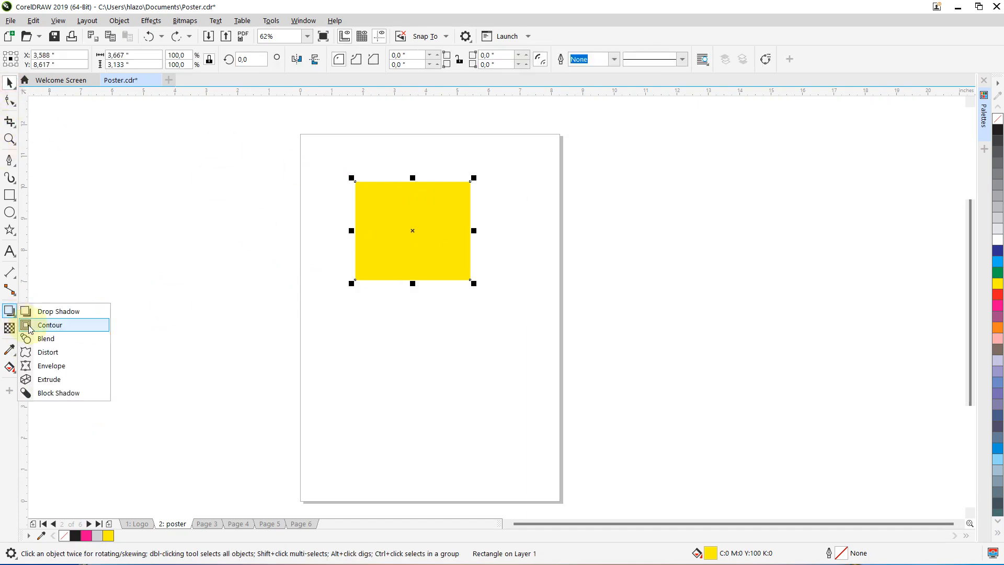
{"action": "left_click", "coordinate": [31, 325]}
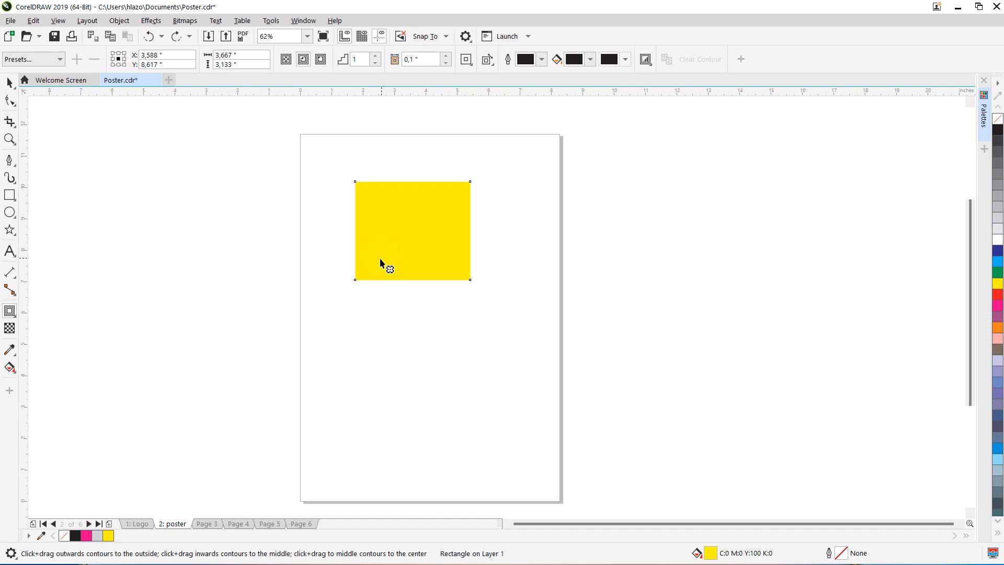
{"action": "left_click_drag", "start_coordinate": [380, 259], "coordinate": [347, 291]}
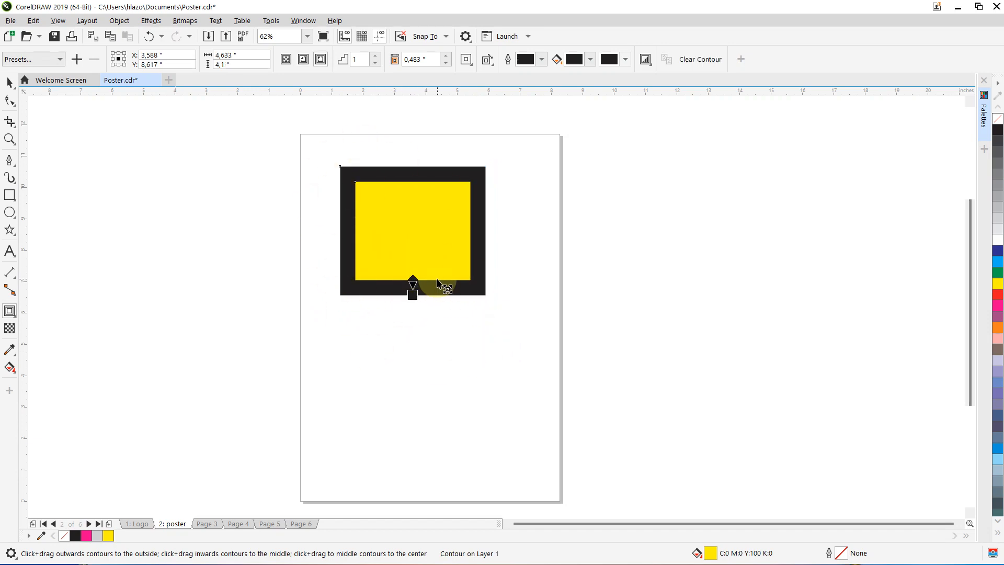
{"action": "left_click", "coordinate": [10, 82]}
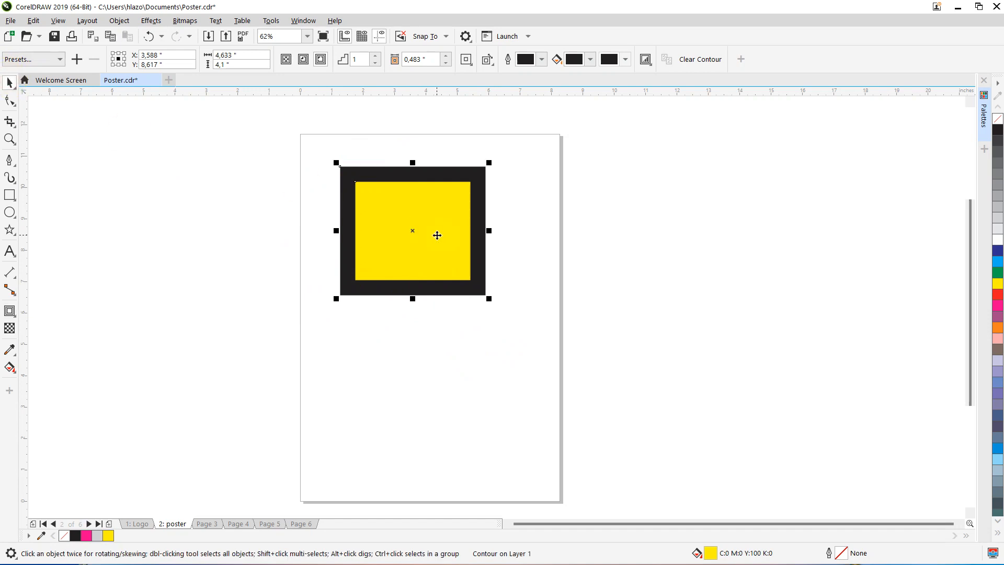
Break the contour apart and move the yellow rectangle off the black one, across the page's right edge
{"action": "key", "text": "ctrl+k"}
{"action": "left_click", "coordinate": [540, 202]}
{"action": "left_click", "coordinate": [433, 214]}
{"action": "left_click_drag", "start_coordinate": [433, 215], "coordinate": [624, 232]}
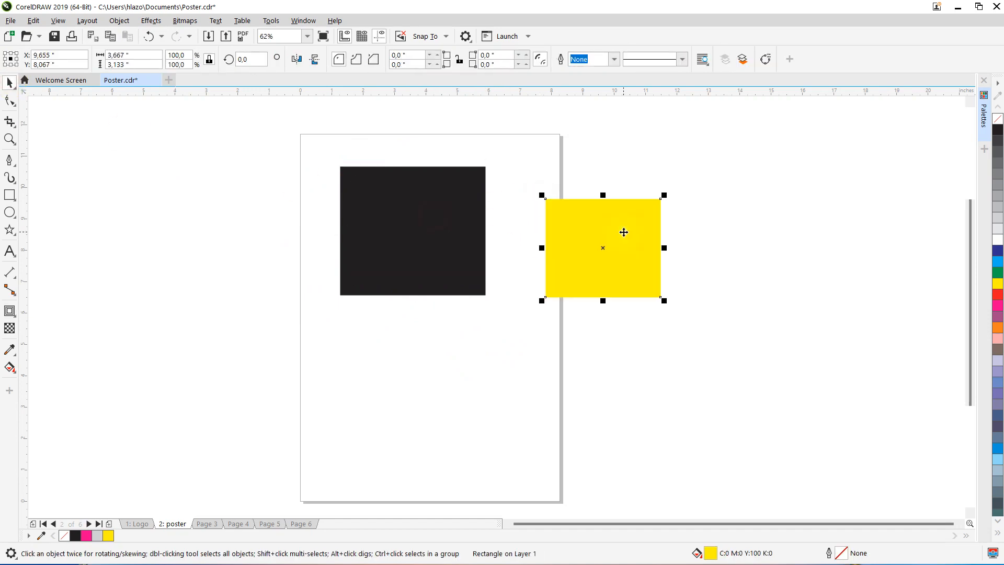
{"action": "left_click", "coordinate": [374, 217]}
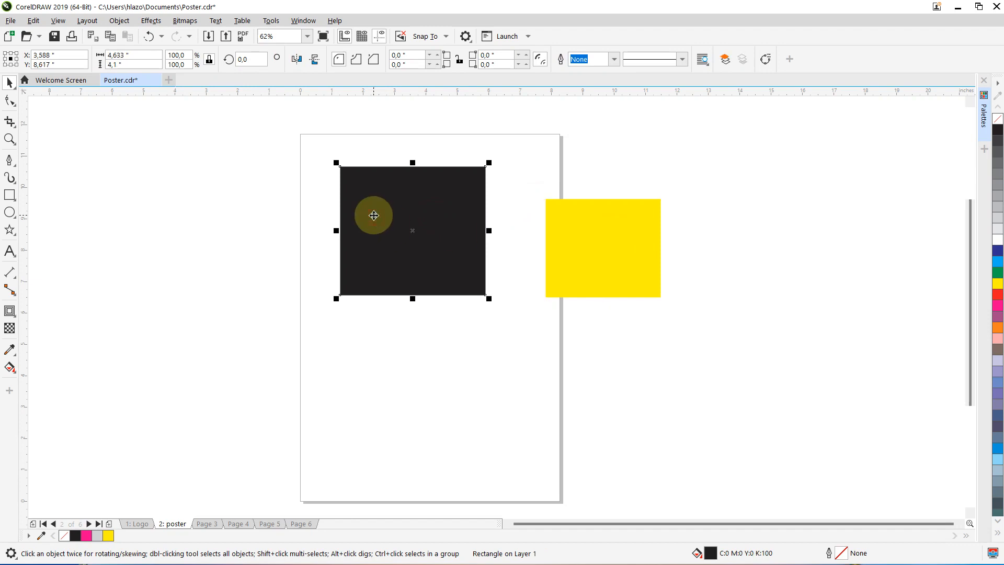
Delete both the black and the yellow rectangles
{"action": "left_click", "coordinate": [648, 261]}
{"action": "left_click_drag", "start_coordinate": [292, 139], "coordinate": [802, 362]}
{"action": "key", "text": "Delete"}
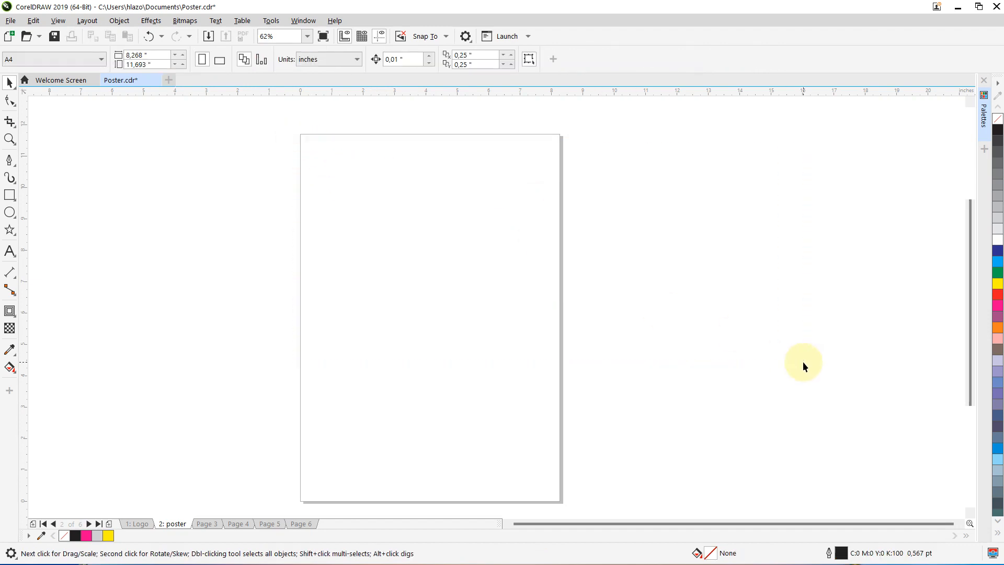
Practise an open curve of four nodes on the page with the Pen tool, and undo all of it
{"action": "left_click", "coordinate": [10, 161]}
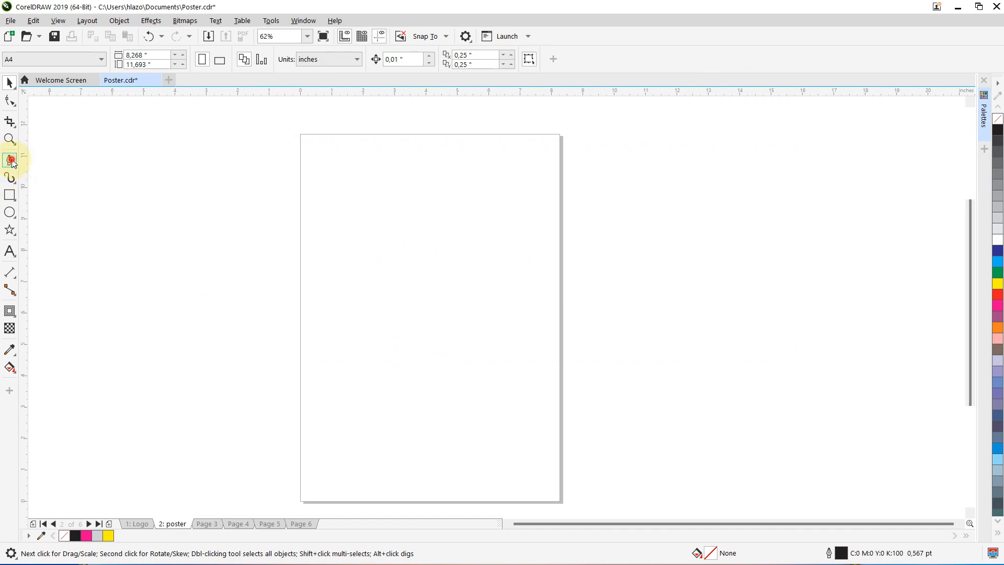
{"action": "left_click", "coordinate": [359, 316]}
{"action": "left_click", "coordinate": [347, 280]}
{"action": "left_click_drag", "start_coordinate": [345, 241], "coordinate": [344, 242]}
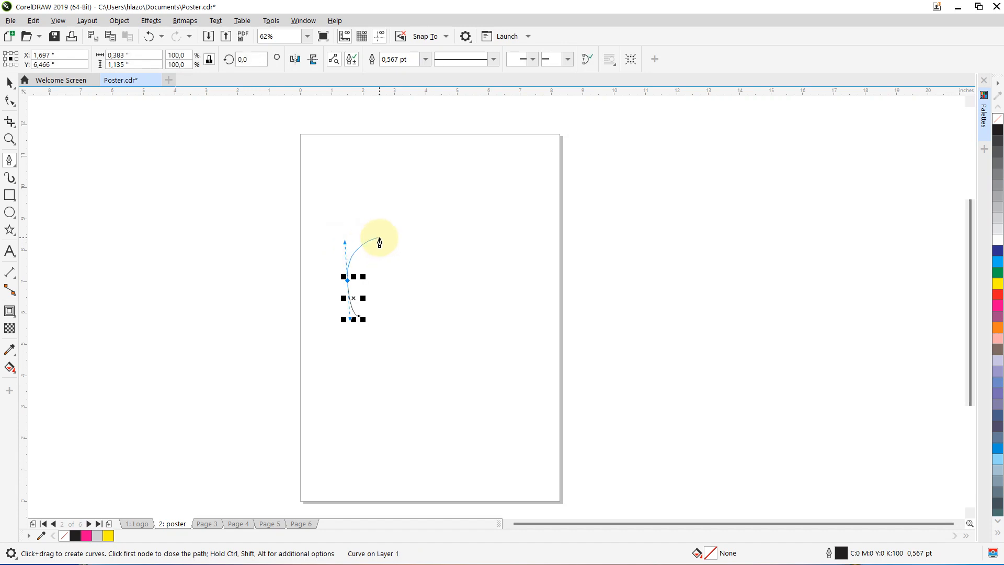
{"action": "left_click", "coordinate": [380, 238]}
{"action": "left_click_drag", "start_coordinate": [454, 207], "coordinate": [482, 226]}
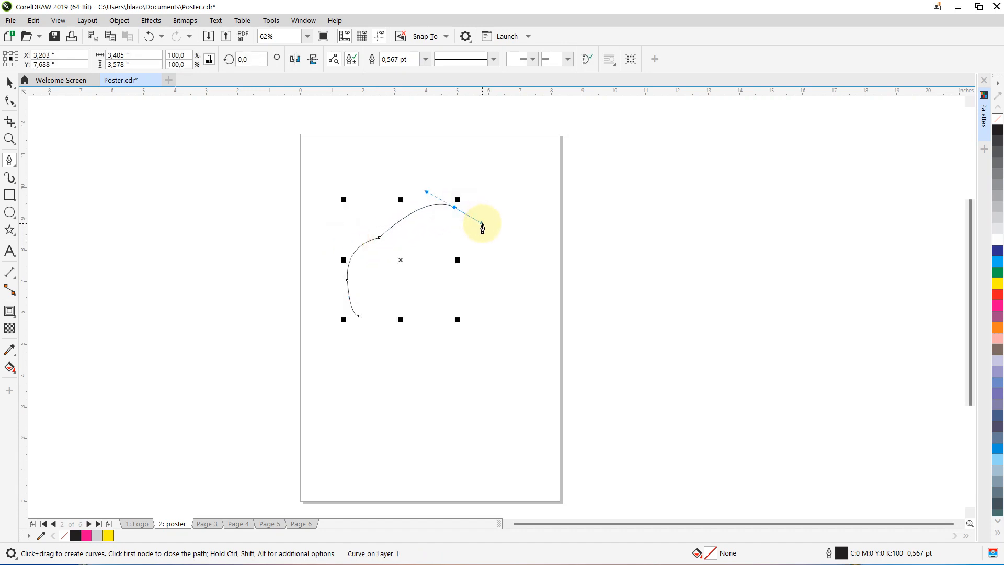
{"action": "key", "text": "ctrl+z"}
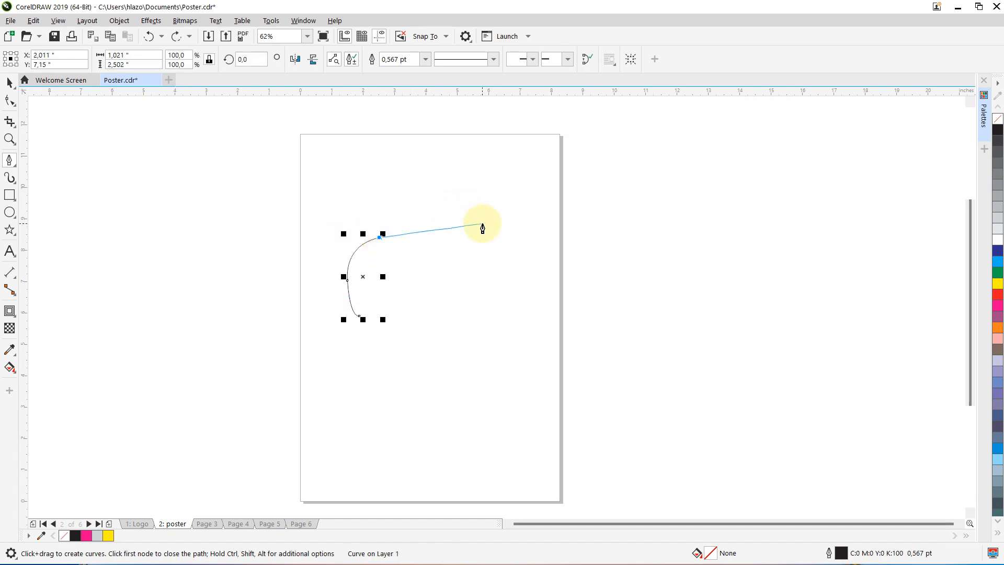
{"action": "key", "text": "ctrl+z"}
{"action": "key", "text": "ctrl+z"}
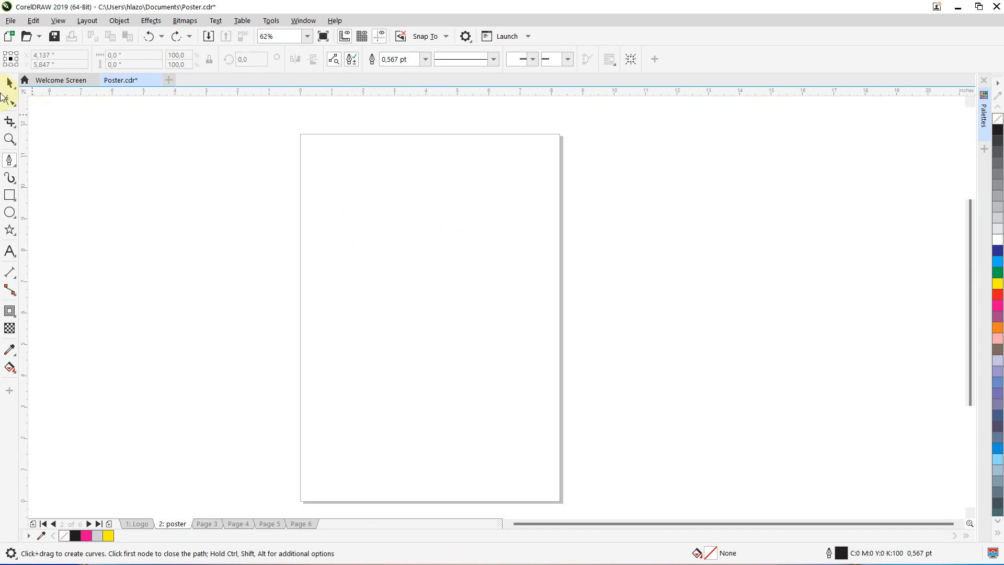
{"action": "left_click", "coordinate": [9, 83]}
Switch to File Explorer, bring Frame 2.png from Downloads into the CorelDRAW poster page, and move the image down over the page's lower part
{"action": "mouse_move", "coordinate": [429, 562]}
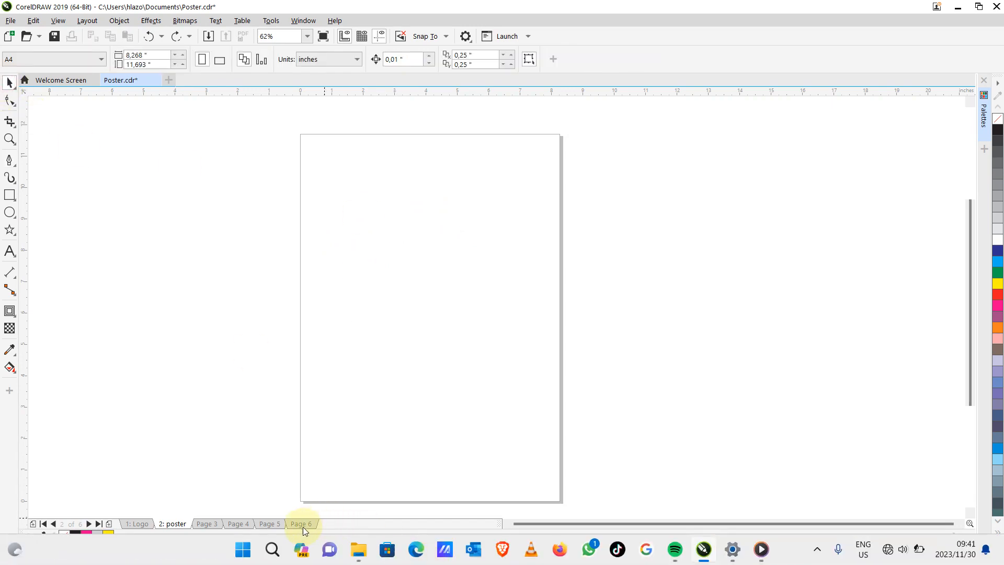
{"action": "left_click", "coordinate": [363, 558]}
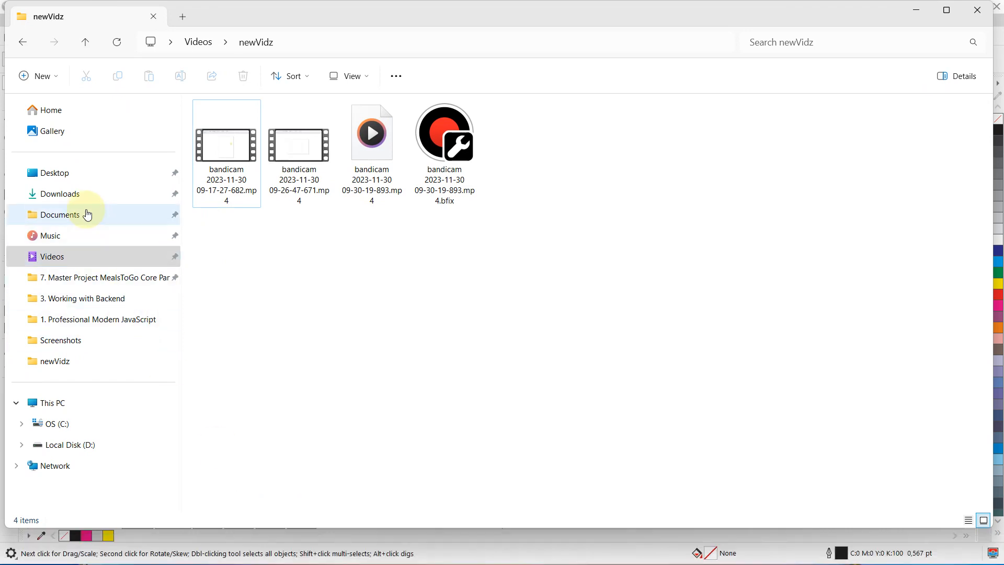
{"action": "left_click", "coordinate": [47, 194]}
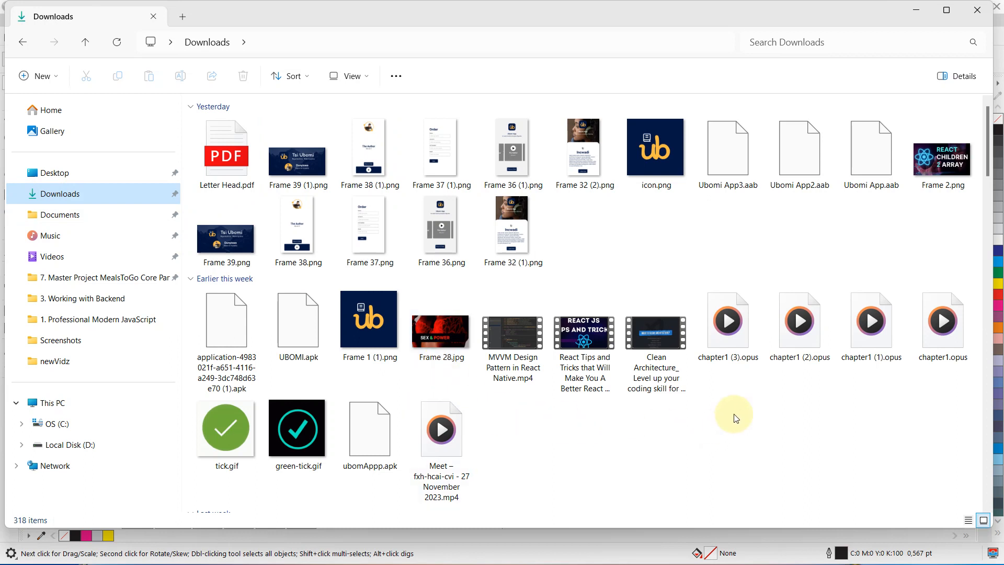
{"action": "left_click", "coordinate": [971, 167]}
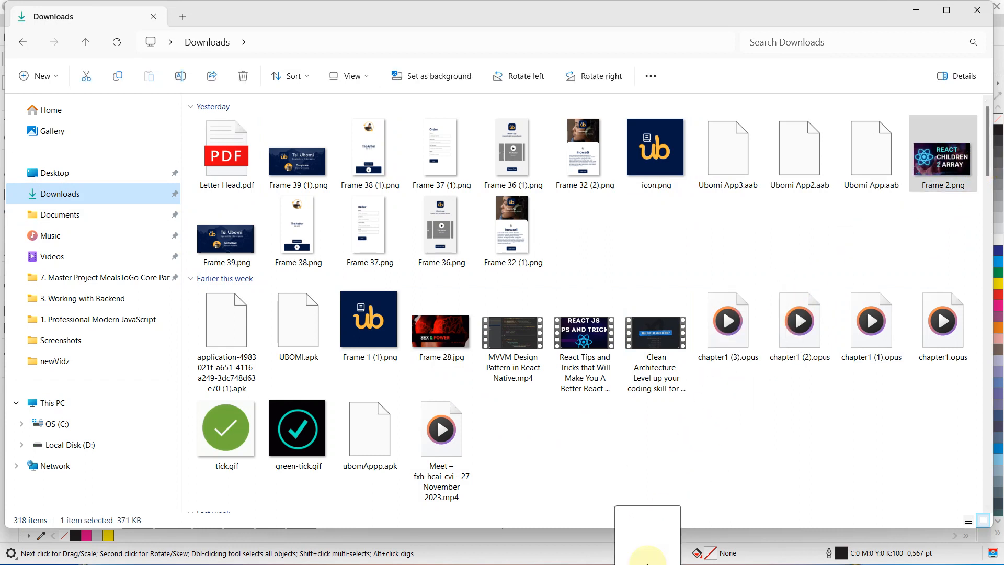
{"action": "mouse_move", "coordinate": [635, 561]}
{"action": "left_click_drag", "start_coordinate": [634, 560], "coordinate": [594, 532]}
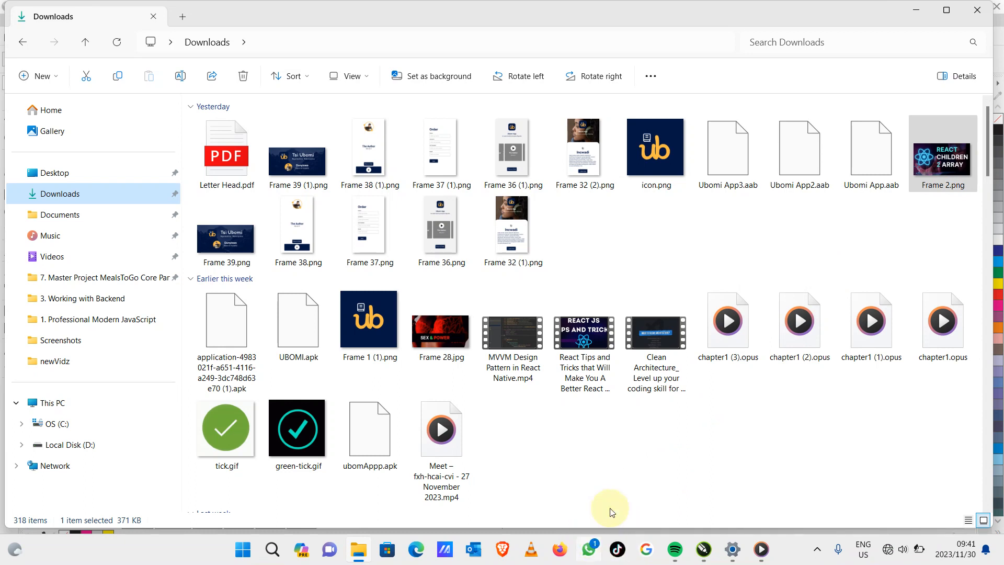
{"action": "left_click_drag", "start_coordinate": [854, 16], "coordinate": [282, 96]}
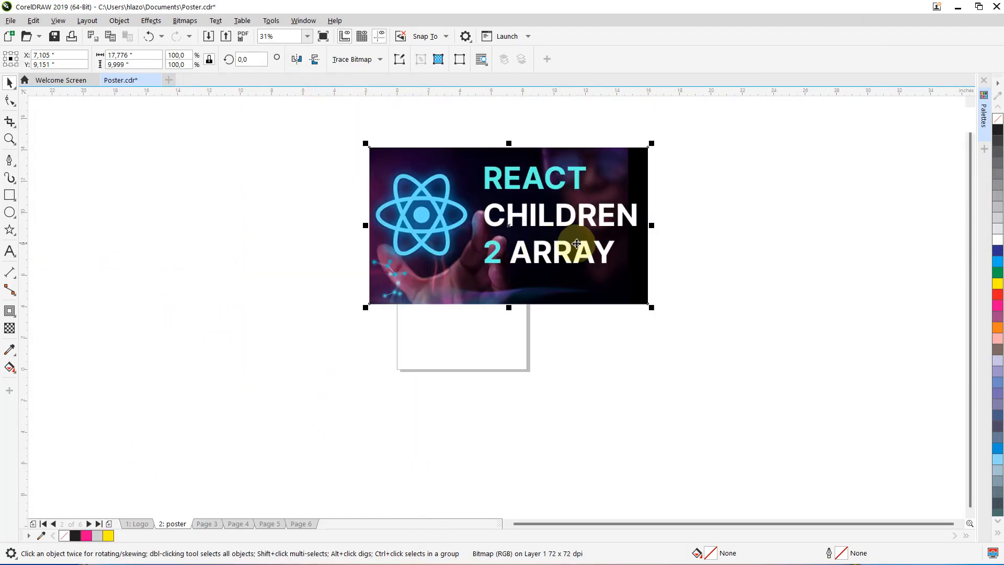
{"action": "left_click_drag", "start_coordinate": [578, 243], "coordinate": [587, 316]}
{"action": "left_click", "coordinate": [370, 267]}
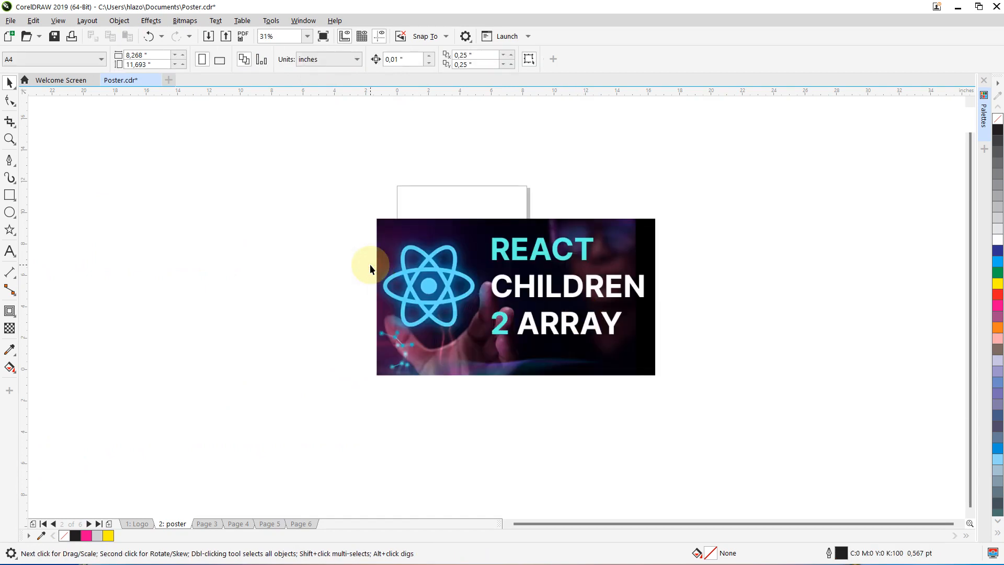
Trace the atom logo's outer edge with the Pen tool, from the upper-left notch over both top petals to the right petal's tip
{"action": "scroll", "coordinate": [370, 266], "scroll_direction": "up", "scroll_amount": 2}
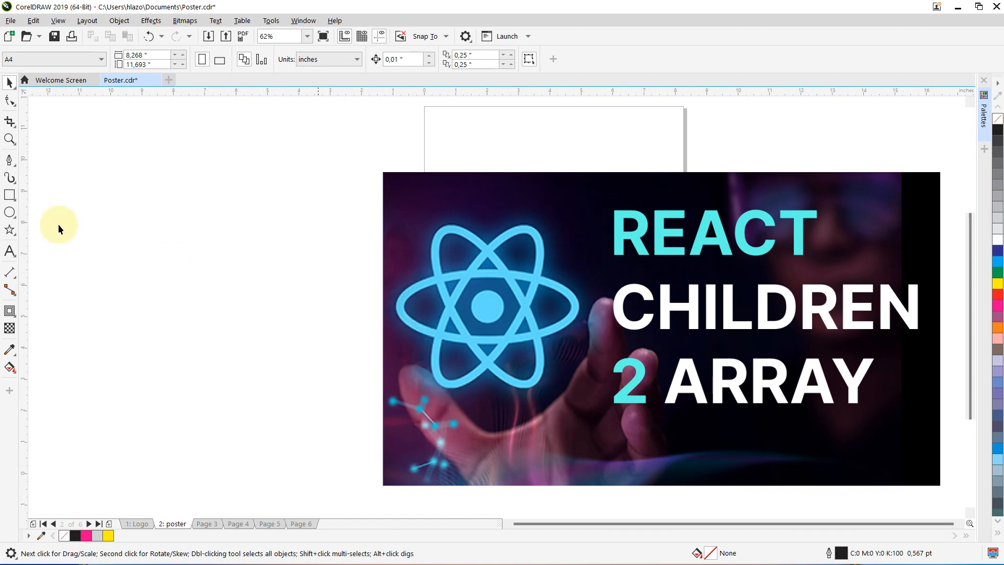
{"action": "left_click", "coordinate": [9, 160]}
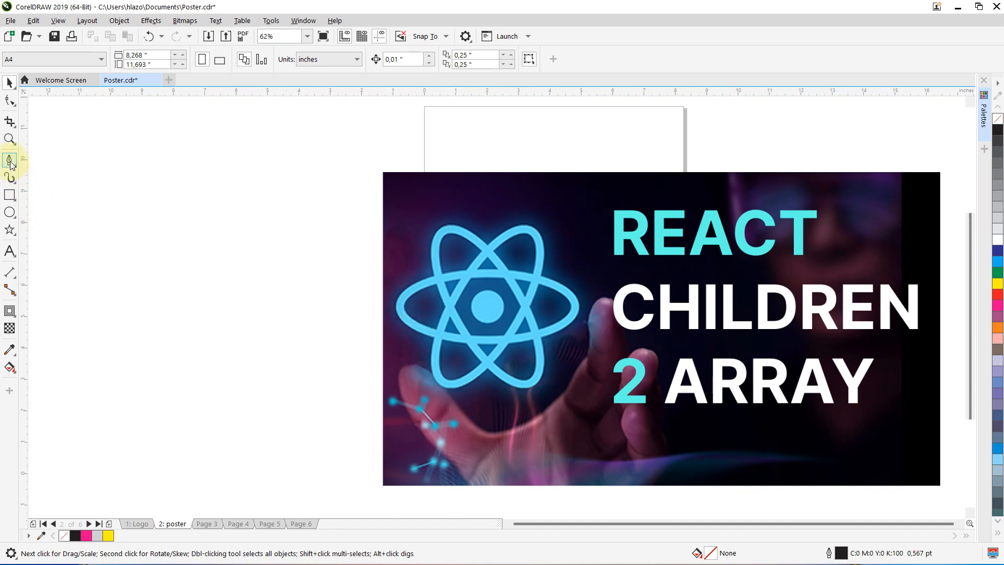
{"action": "left_click", "coordinate": [432, 276]}
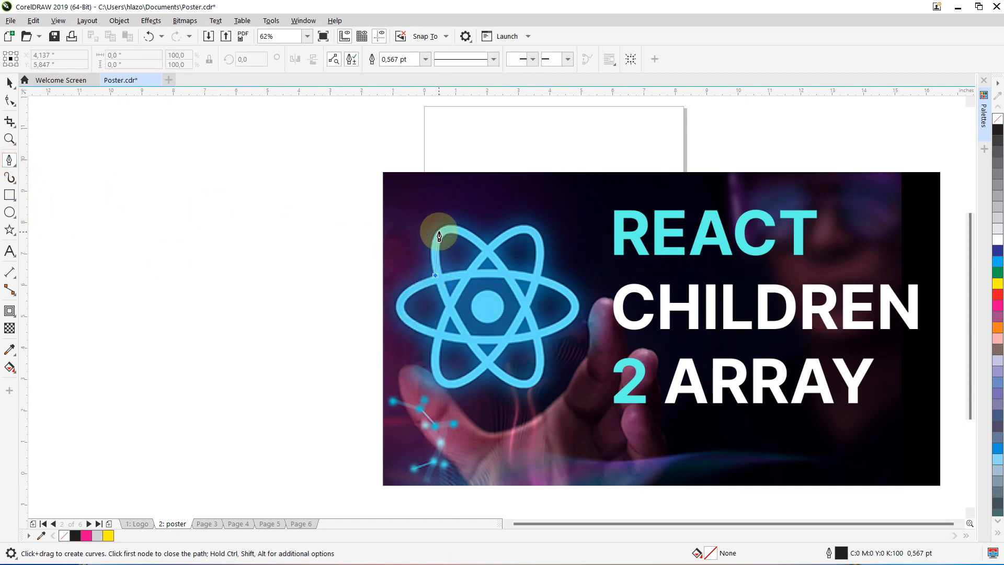
{"action": "left_click_drag", "start_coordinate": [440, 230], "coordinate": [457, 209]}
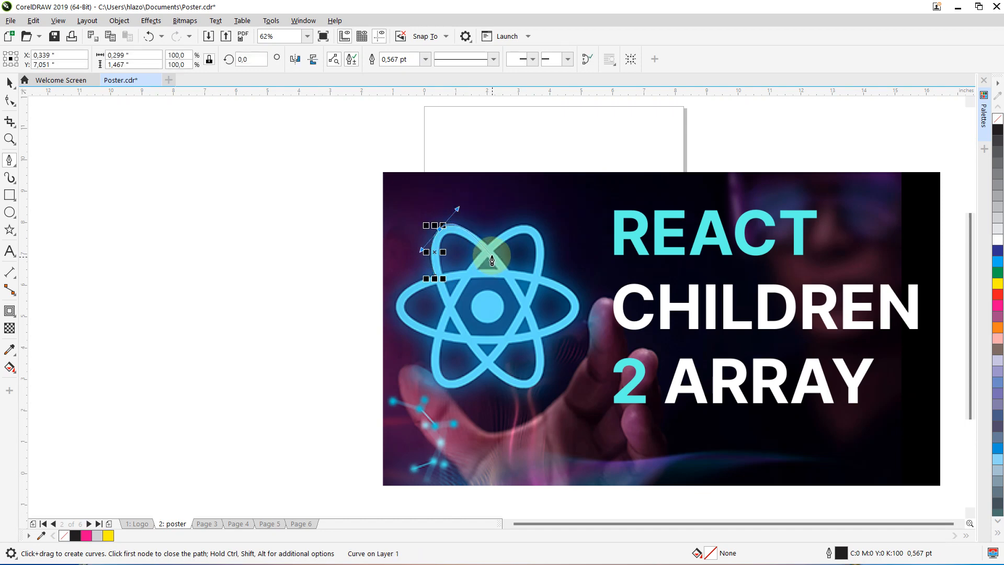
{"action": "left_click", "coordinate": [489, 247]}
{"action": "left_click_drag", "start_coordinate": [530, 228], "coordinate": [550, 240]}
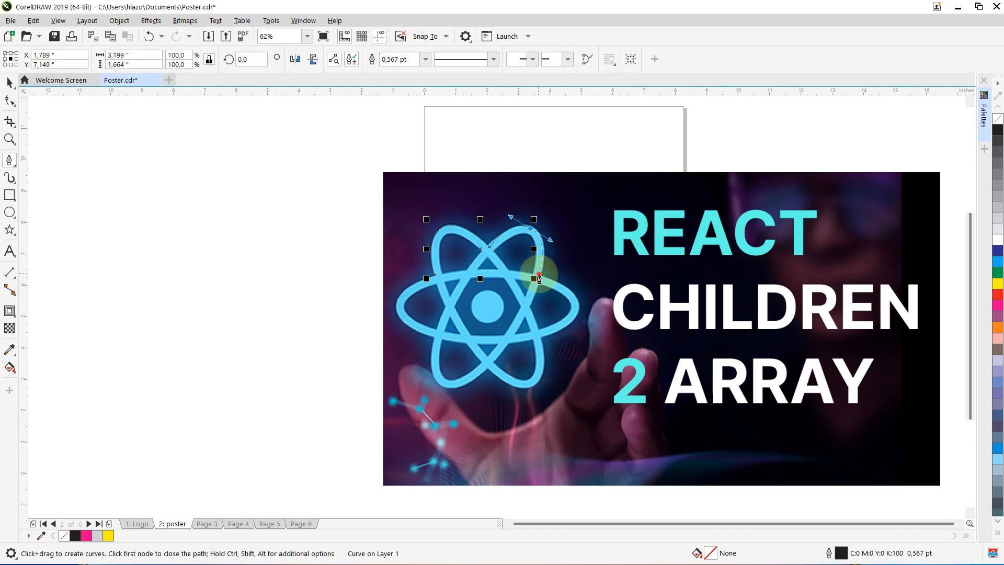
{"action": "left_click", "coordinate": [539, 274]}
{"action": "left_click_drag", "start_coordinate": [577, 313], "coordinate": [575, 333]}
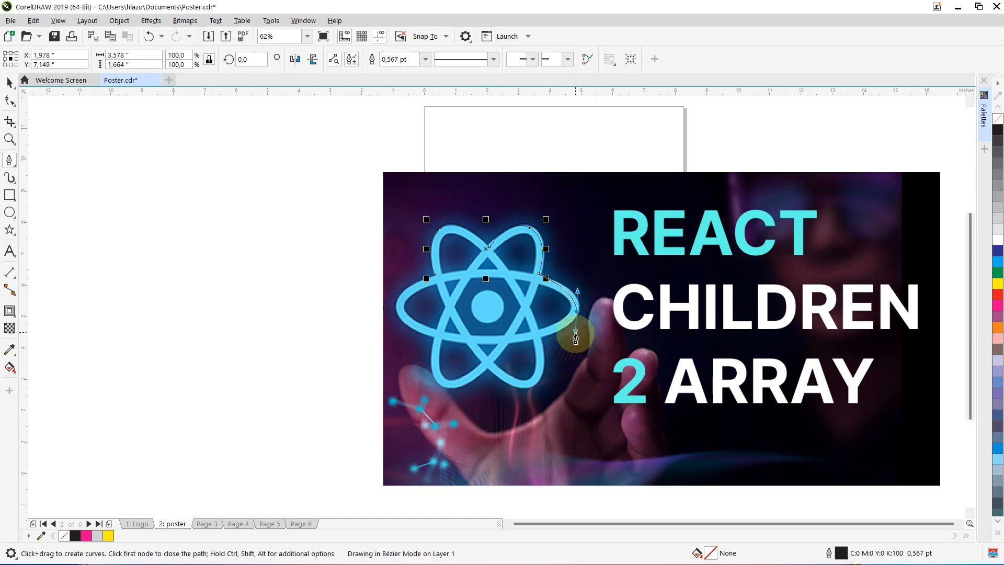
Continue the pen outline around the logo's bottom and left petals and close it, about 5.86 by 5.17 inches overall
{"action": "left_click", "coordinate": [538, 334]}
{"action": "left_click_drag", "start_coordinate": [538, 379], "coordinate": [526, 396]}
{"action": "left_click", "coordinate": [488, 364]}
{"action": "left_click_drag", "start_coordinate": [441, 381], "coordinate": [418, 372]}
{"action": "left_click_drag", "start_coordinate": [437, 335], "coordinate": [389, 279]}
{"action": "left_click", "coordinate": [435, 275]}
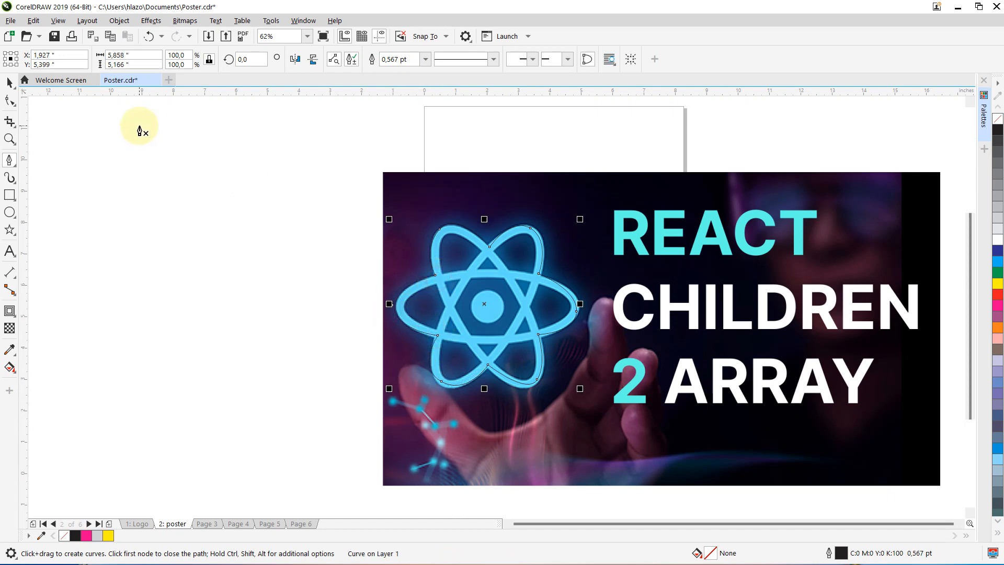
Fill the traced logo outline with the brown C0 M20 Y20 K60 and deselect it
{"action": "left_click", "coordinate": [10, 82]}
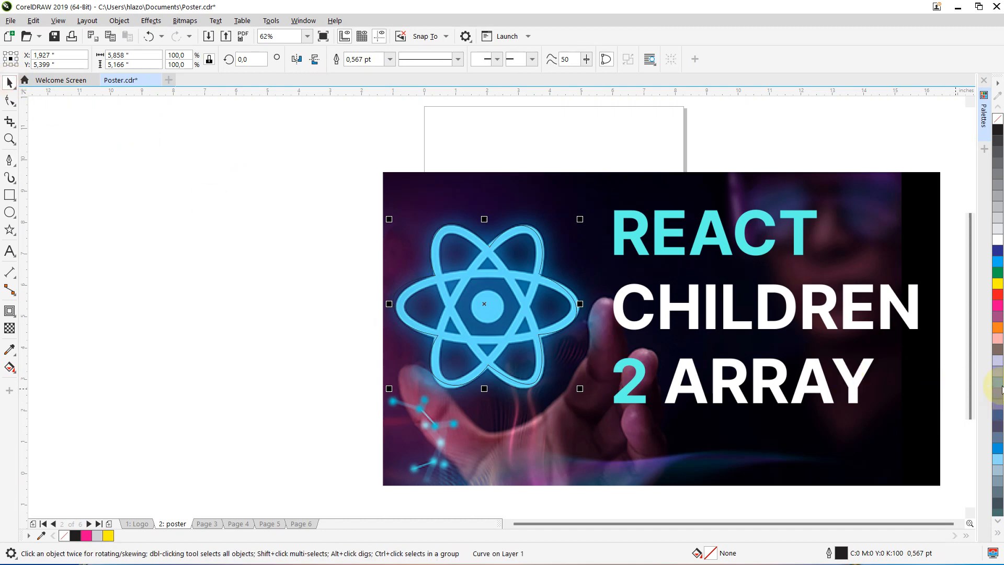
{"action": "left_click", "coordinate": [998, 357]}
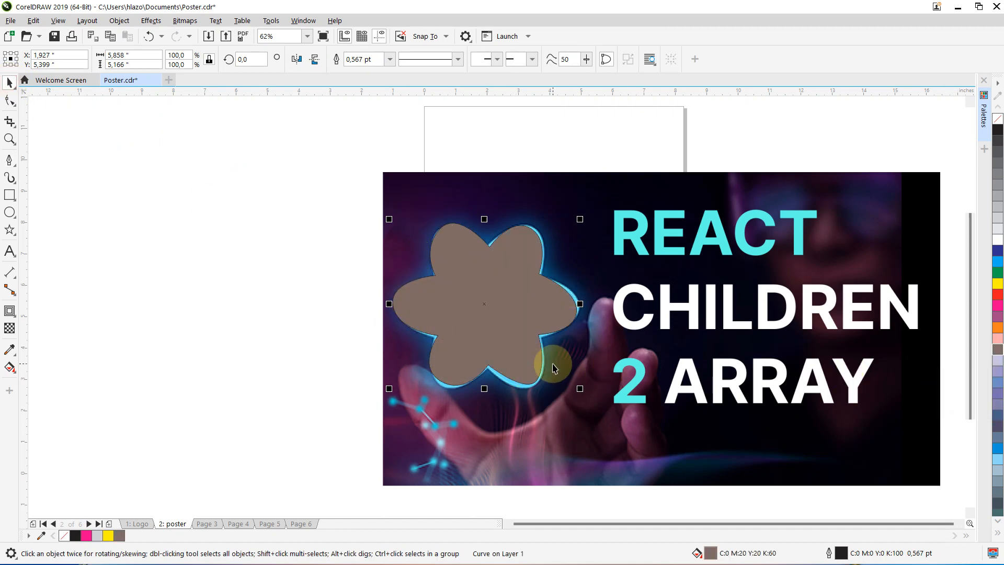
{"action": "left_click", "coordinate": [251, 235]}
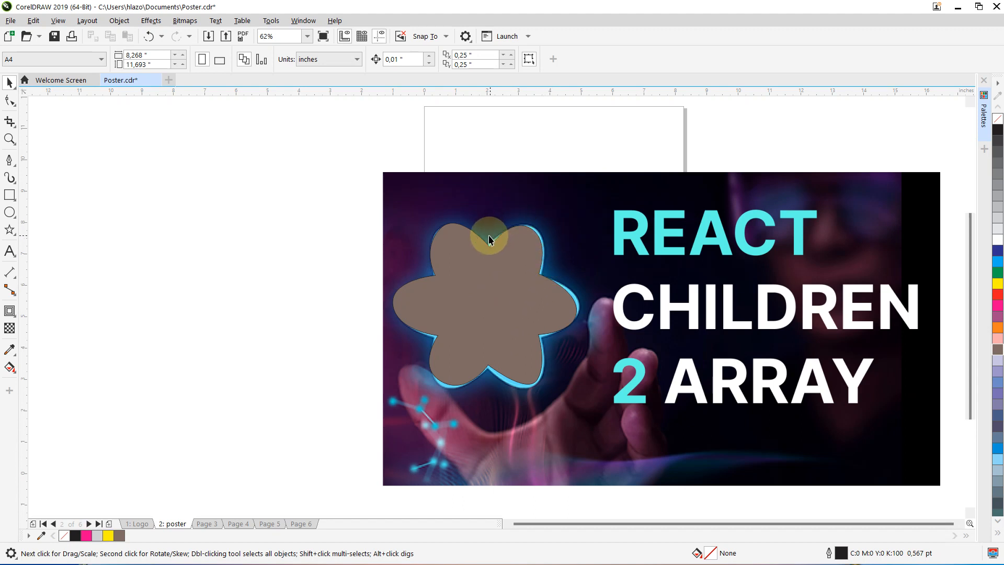
Examine the tools grouped with Shape, Crop and the curve-drawing tools, finishing with the Pen tool active
{"action": "scroll", "coordinate": [413, 231], "scroll_direction": "up", "scroll_amount": 2}
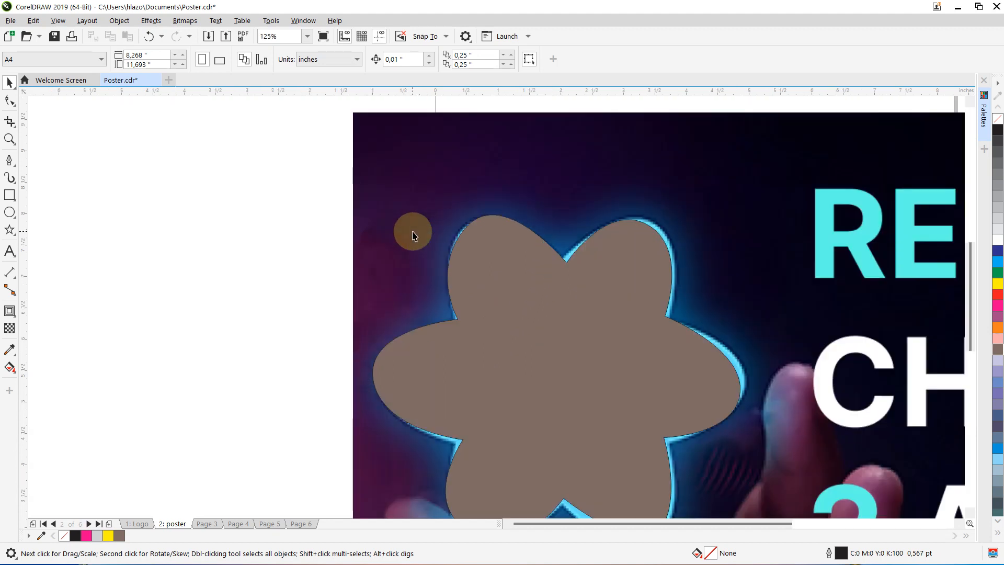
{"action": "left_click", "coordinate": [16, 107]}
{"action": "left_click", "coordinate": [44, 131]}
{"action": "left_click", "coordinate": [14, 125]}
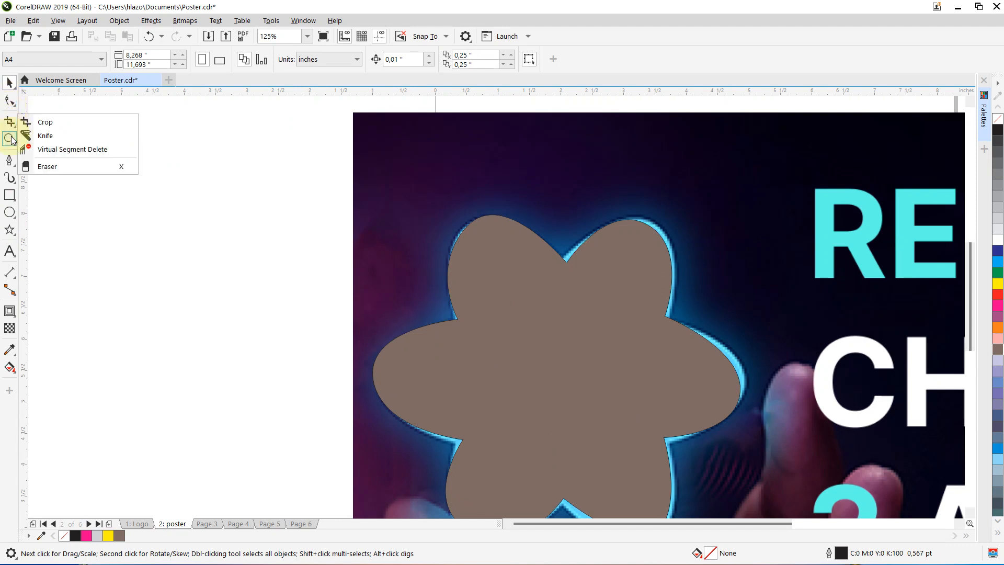
{"action": "left_click", "coordinate": [14, 106]}
{"action": "left_click", "coordinate": [13, 126]}
{"action": "left_click", "coordinate": [12, 164]}
{"action": "left_click", "coordinate": [43, 201]}
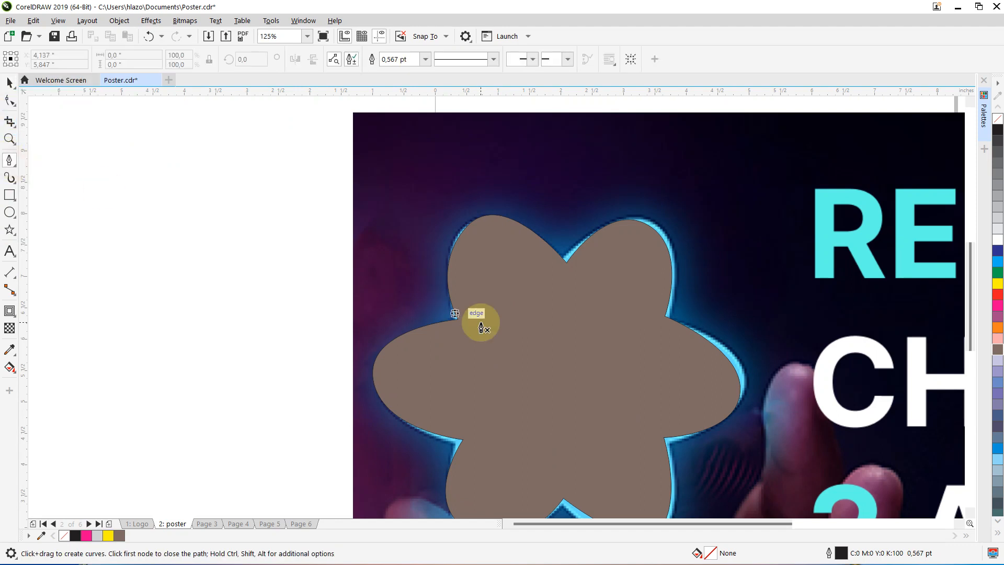
Draw an open pen curve just outside the atom logo's upper-left petal, about 2.0 by 1.66 inches, and deselect it
{"action": "left_click", "coordinate": [440, 309]}
{"action": "left_click_drag", "start_coordinate": [439, 235], "coordinate": [448, 205]}
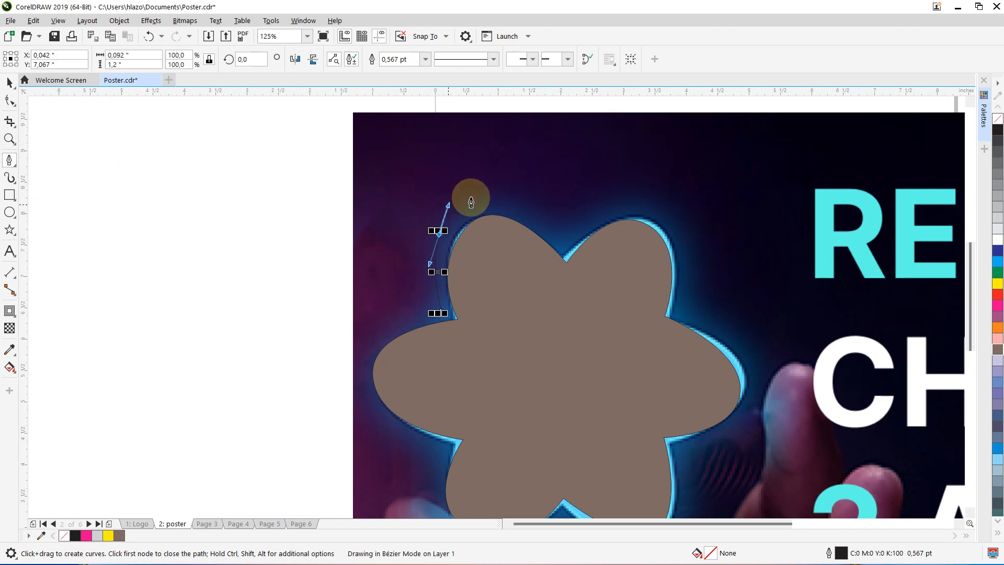
{"action": "left_click_drag", "start_coordinate": [515, 209], "coordinate": [547, 231]}
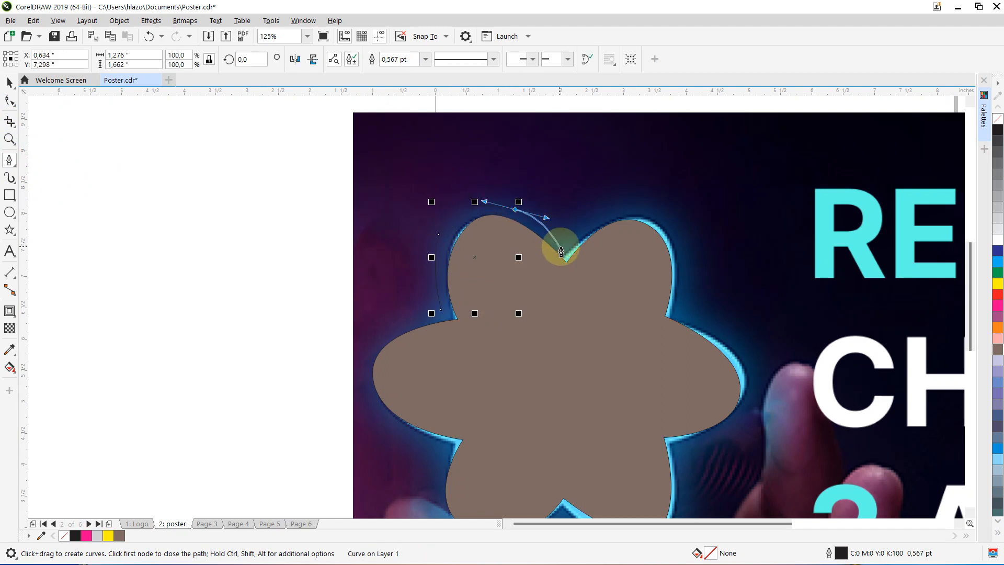
{"action": "left_click", "coordinate": [560, 246]}
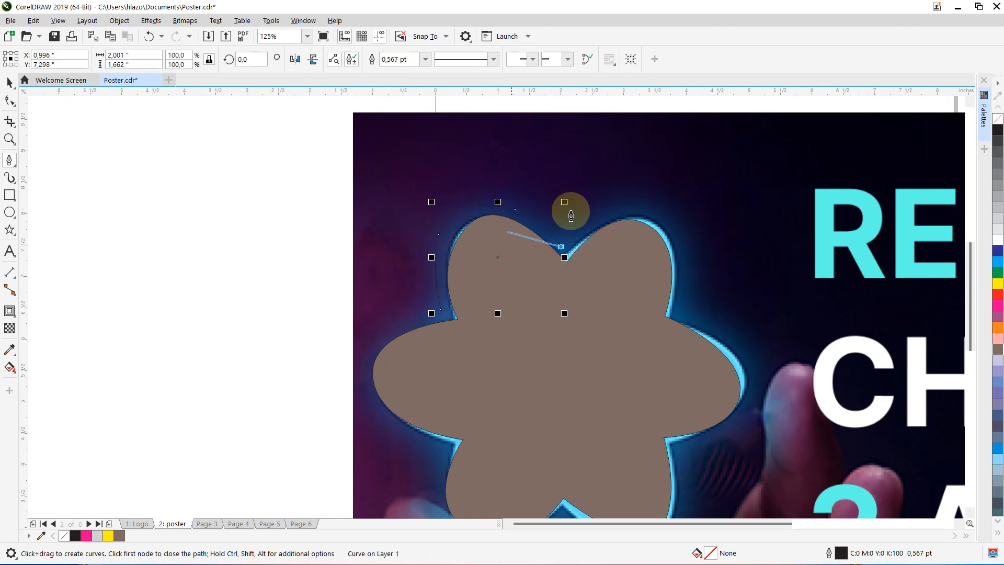
{"action": "right_click", "coordinate": [999, 286]}
{"action": "key", "text": "ctrl+z"}
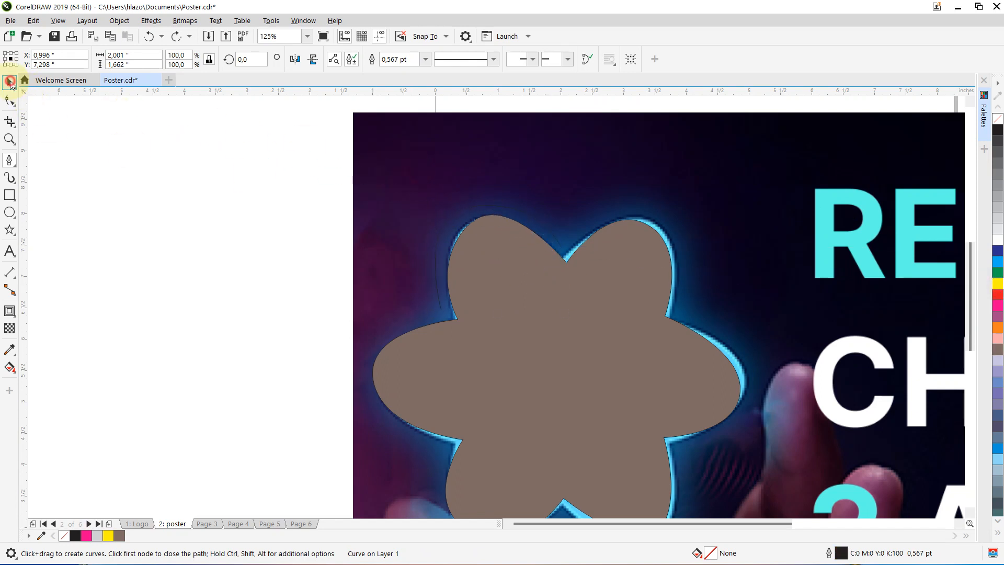
{"action": "left_click", "coordinate": [10, 82]}
{"action": "left_click", "coordinate": [186, 211]}
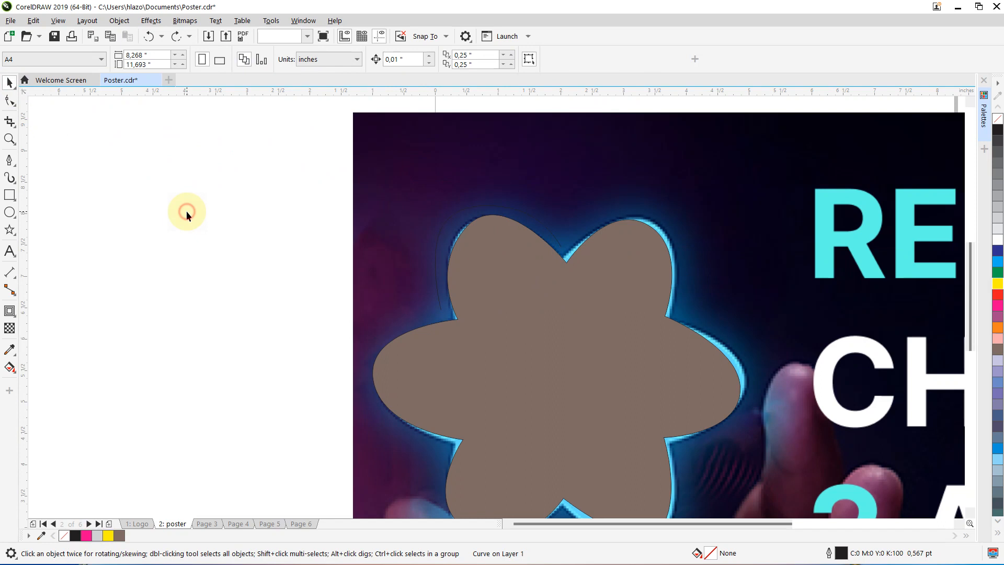
Make a copy of the brown logo shape scaled from its center to 117.2%, with a yellow outline and no fill
{"action": "left_click", "coordinate": [494, 303]}
{"action": "left_click", "coordinate": [202, 287]}
{"action": "left_click", "coordinate": [482, 334]}
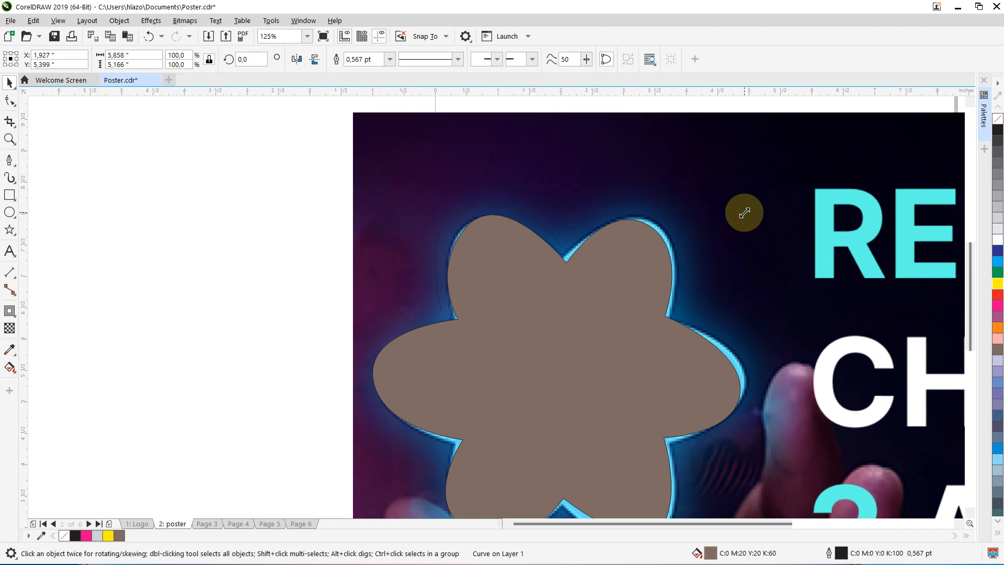
{"action": "left_click_drag", "start_coordinate": [744, 212], "coordinate": [779, 184]}
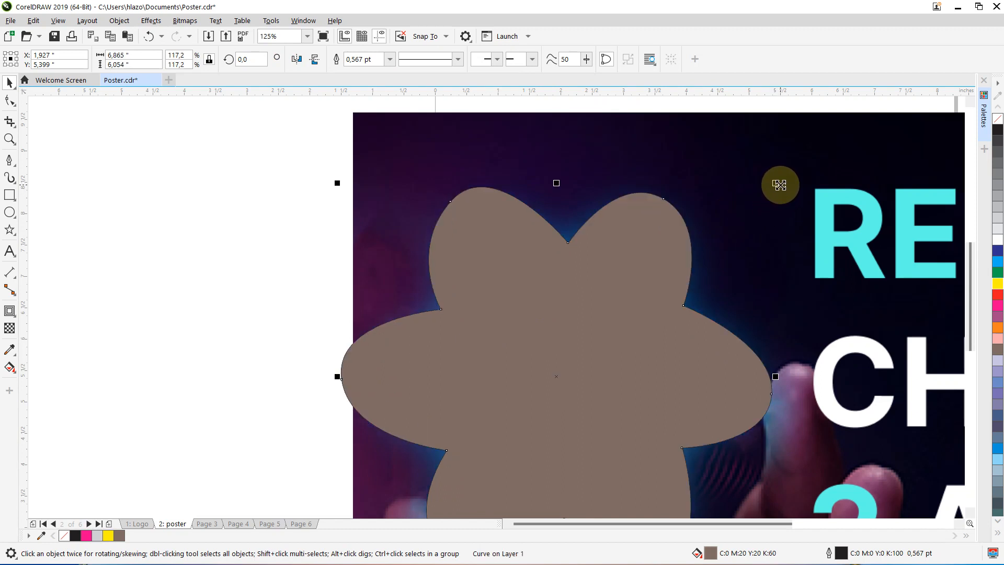
{"action": "right_click", "coordinate": [998, 283]}
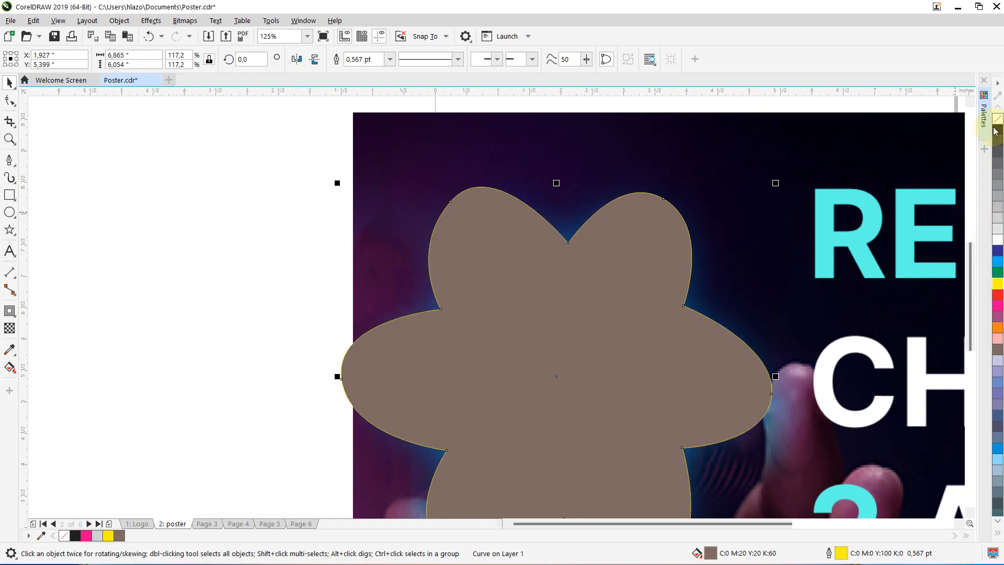
{"action": "left_click", "coordinate": [995, 124]}
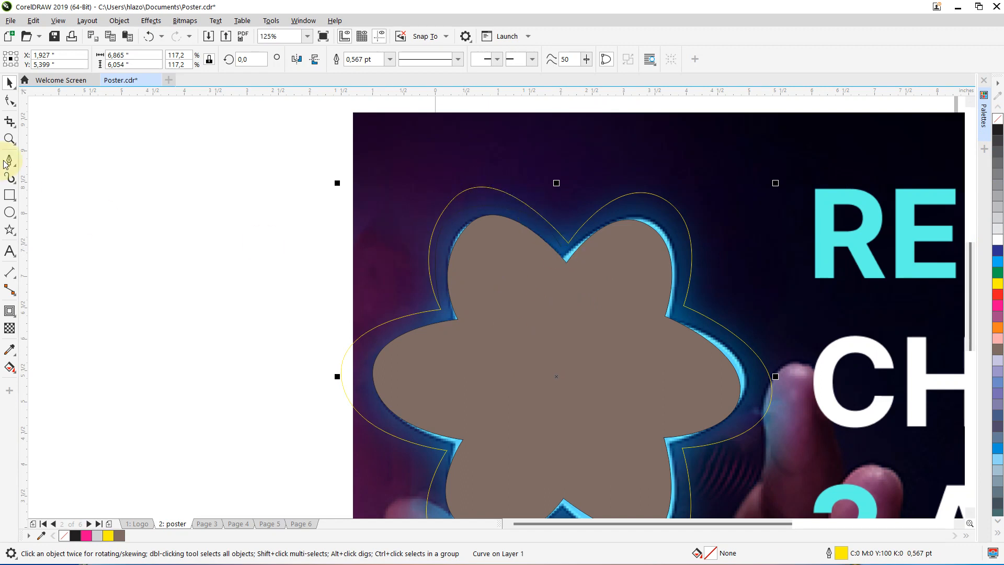
Draw a rectangle about 0.51 by 0.17 inches at the left petal's tip and an ellipse about 0.28 by 0.16 inches at the upper-left notch
{"action": "left_click", "coordinate": [10, 195]}
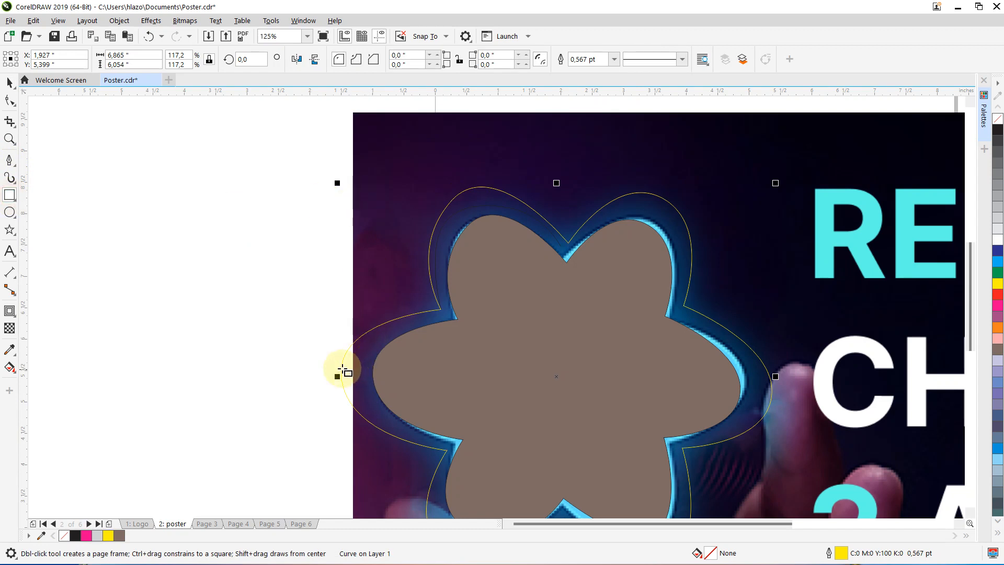
{"action": "left_click_drag", "start_coordinate": [341, 368], "coordinate": [374, 378]}
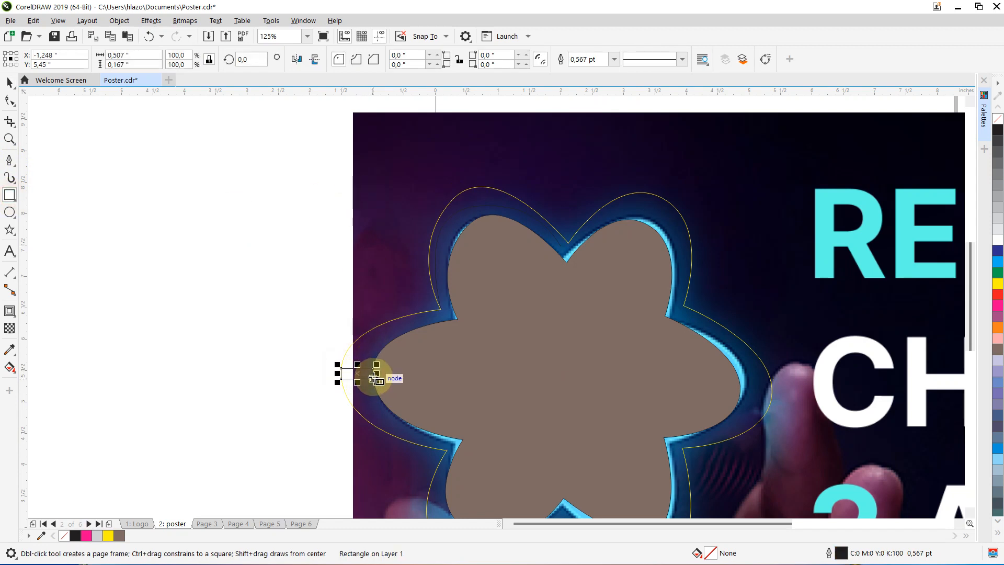
{"action": "left_click", "coordinate": [9, 84]}
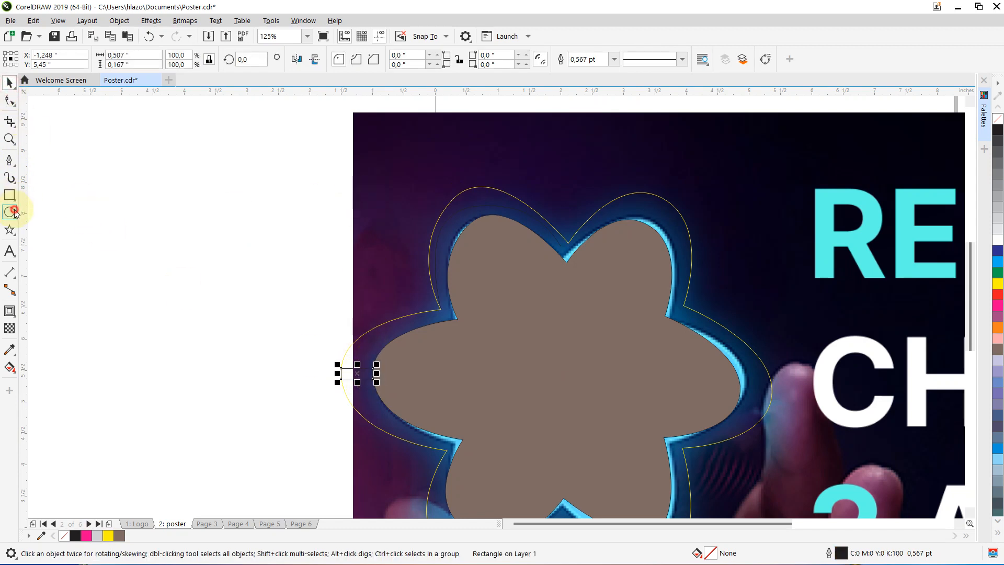
{"action": "left_click", "coordinate": [14, 212]}
{"action": "left_click_drag", "start_coordinate": [424, 312], "coordinate": [442, 323]}
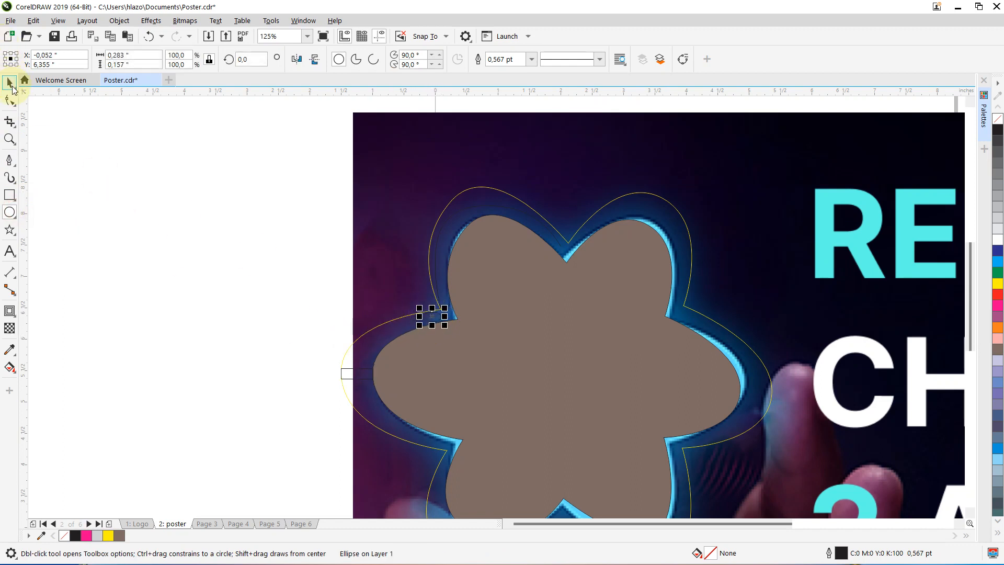
{"action": "left_click", "coordinate": [11, 85]}
{"action": "left_click_drag", "start_coordinate": [352, 373], "coordinate": [363, 369]}
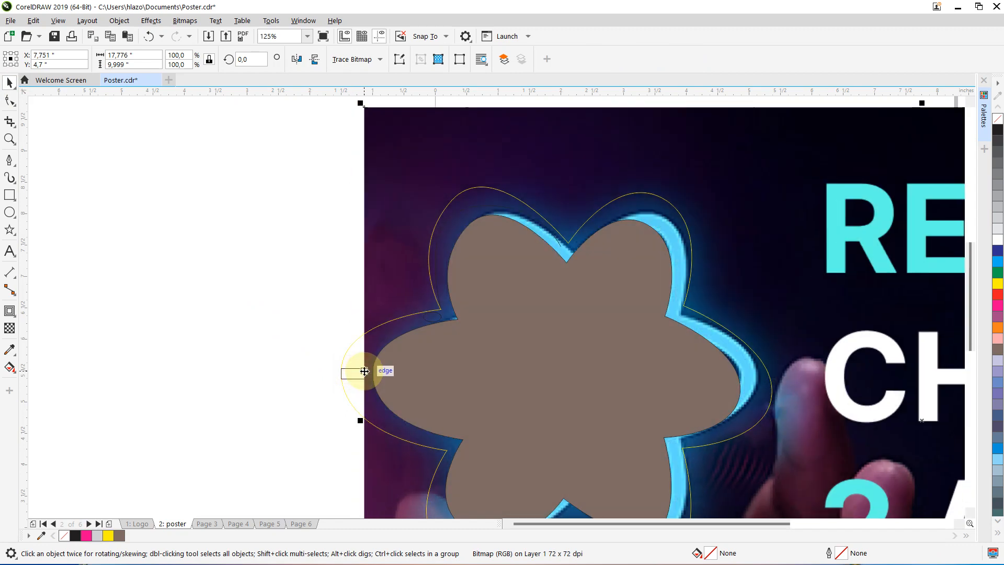
{"action": "key", "text": "ctrl+z"}
{"action": "left_click", "coordinate": [228, 237]}
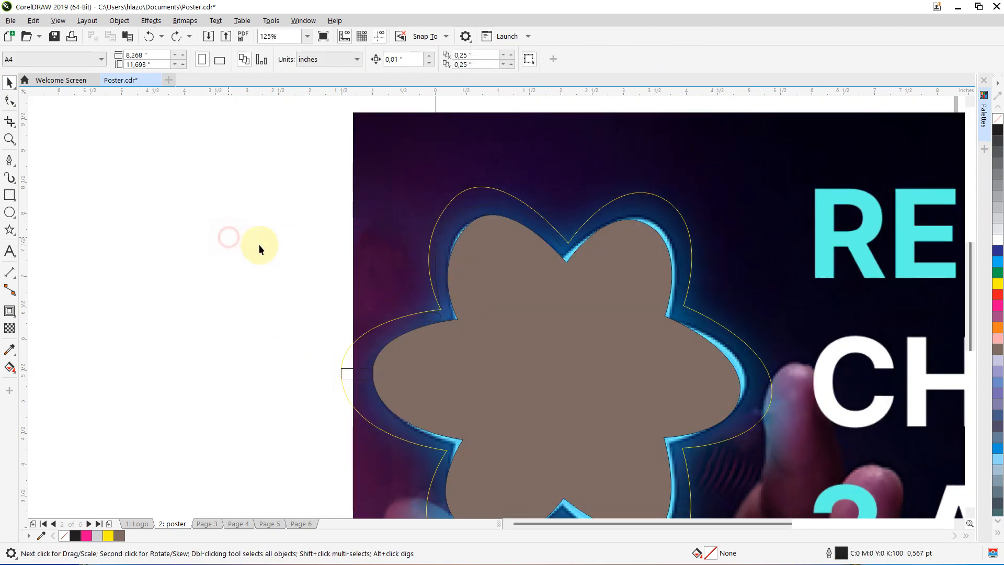
Delete the enlarged yellow outline together with the small rectangle and ellipse at the left of the logo
{"action": "left_click", "coordinate": [430, 269]}
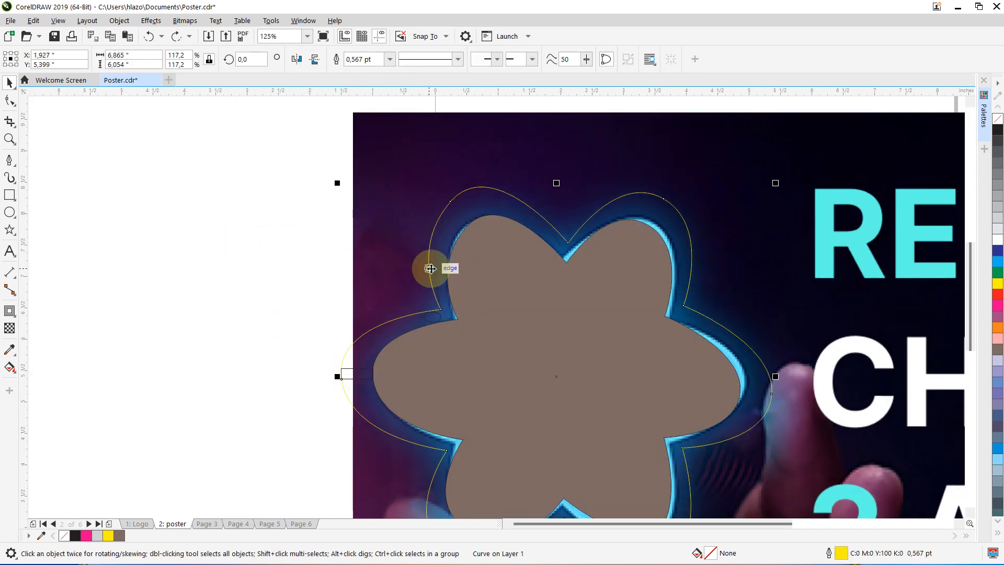
{"action": "key", "text": "Delete"}
{"action": "left_click_drag", "start_coordinate": [163, 264], "coordinate": [492, 454]}
{"action": "key", "text": "Delete"}
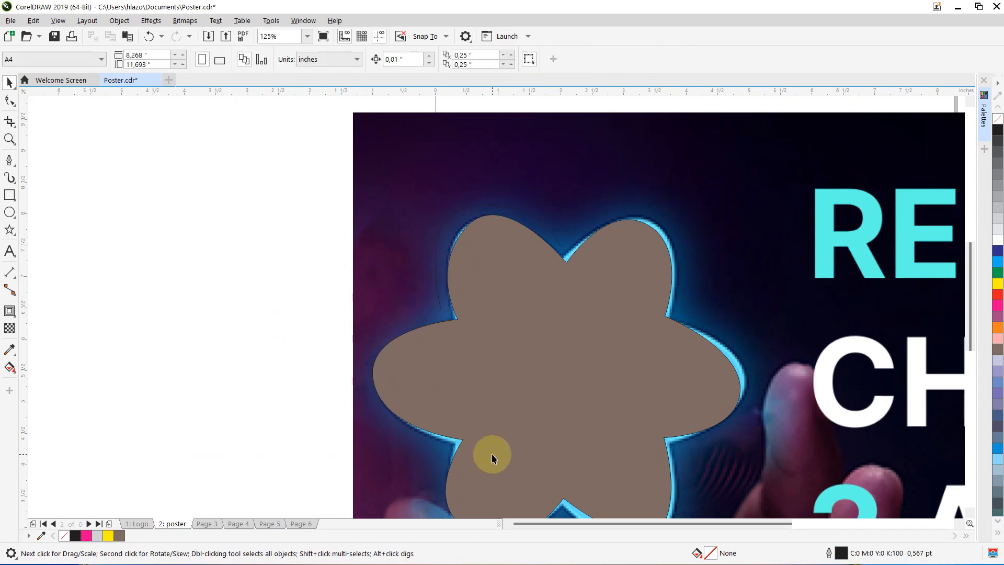
Apply a one-step outside Contour with a 0.168-inch offset to the brown logo shape and break the contour apart
{"action": "left_click", "coordinate": [9, 312]}
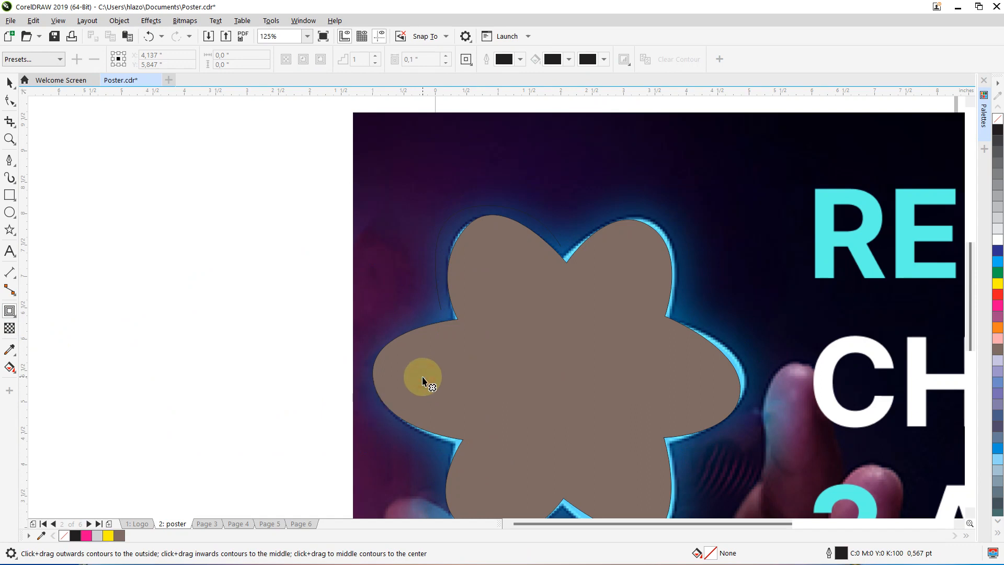
{"action": "left_click_drag", "start_coordinate": [423, 379], "coordinate": [364, 375]}
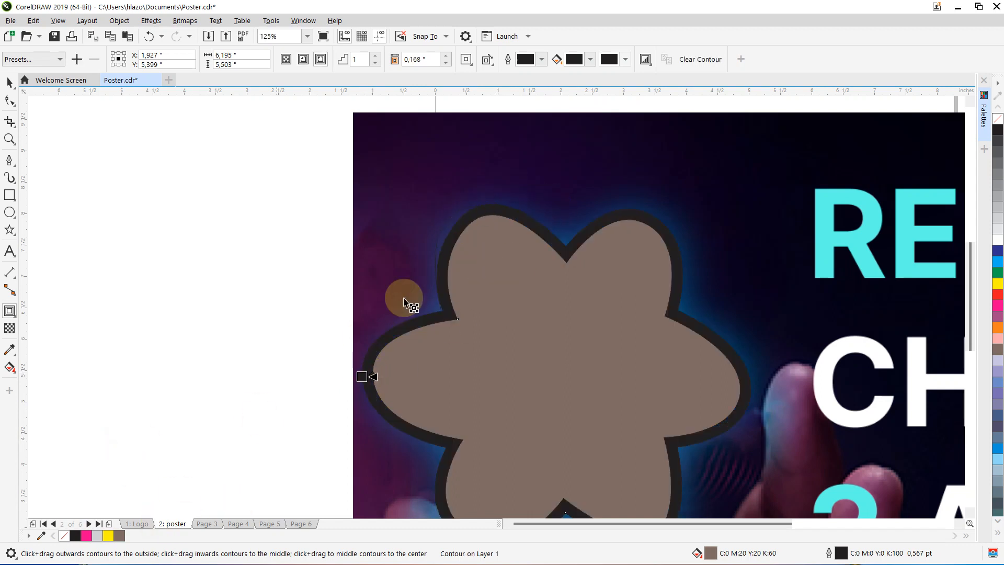
{"action": "key", "text": "ctrl+k"}
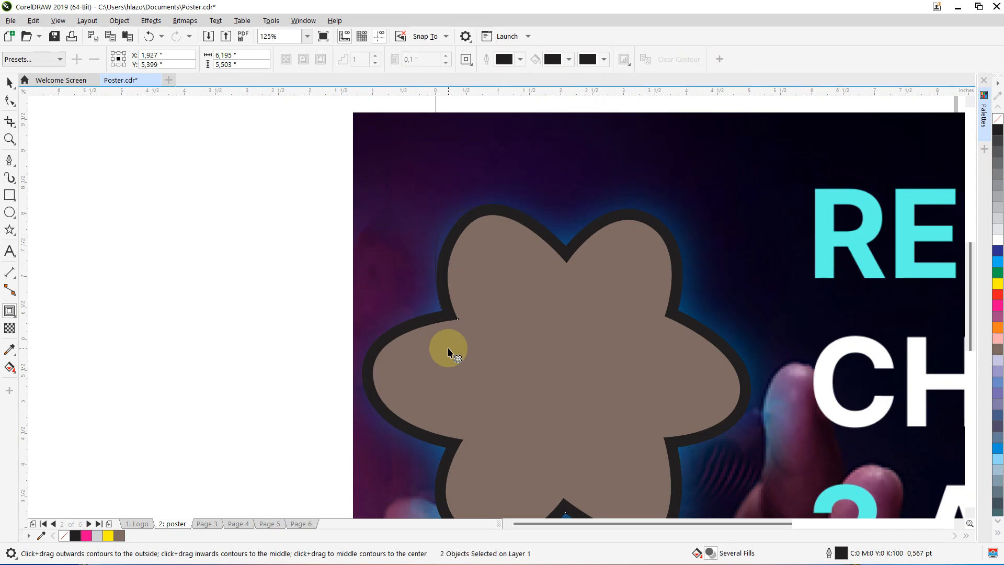
Give the separated contour shape a yellow outline and no fill, and deselect it
{"action": "left_click", "coordinate": [9, 82]}
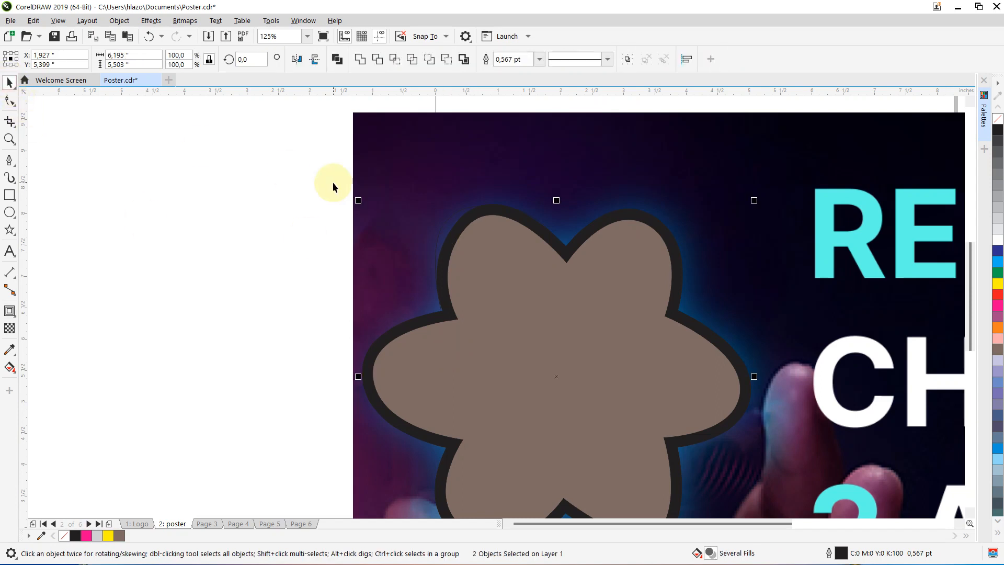
{"action": "left_click", "coordinate": [467, 224]}
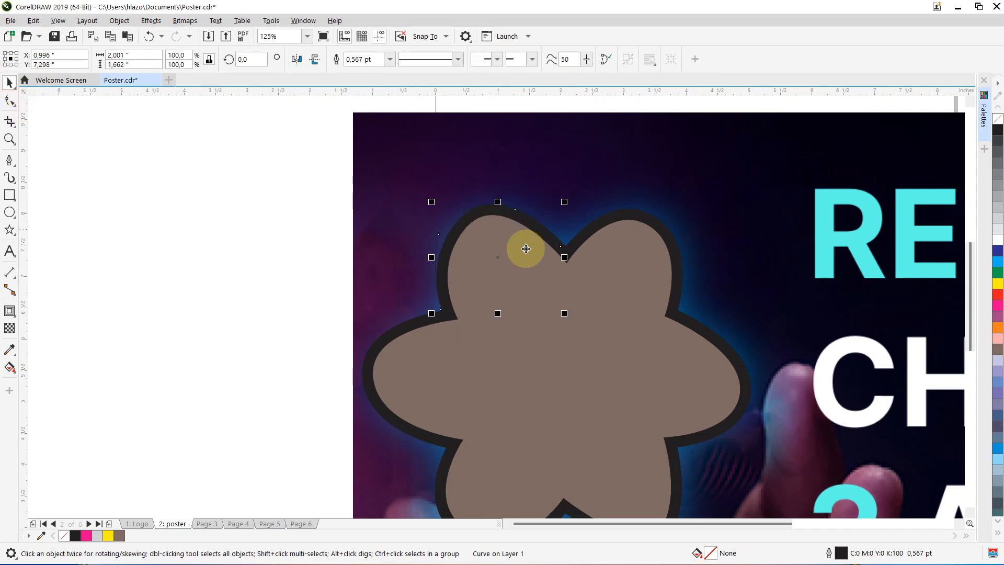
{"action": "left_click", "coordinate": [667, 237]}
{"action": "right_click", "coordinate": [996, 285]}
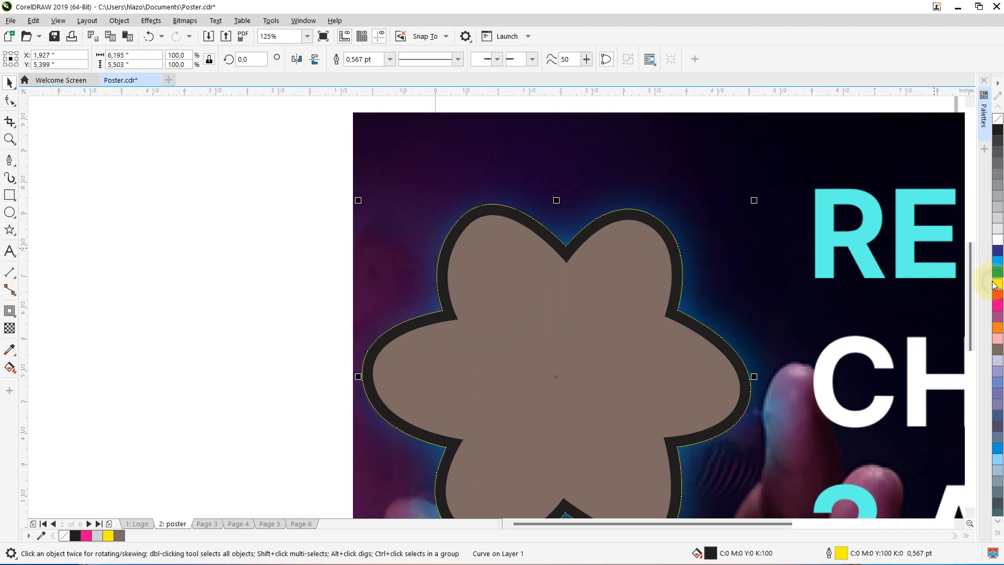
{"action": "left_click", "coordinate": [996, 118]}
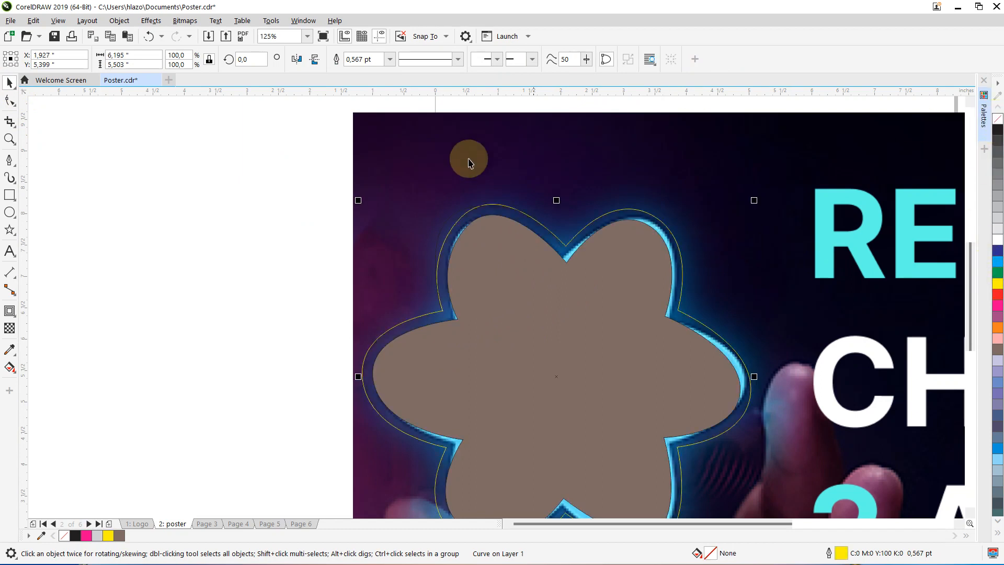
{"action": "left_click", "coordinate": [331, 191]}
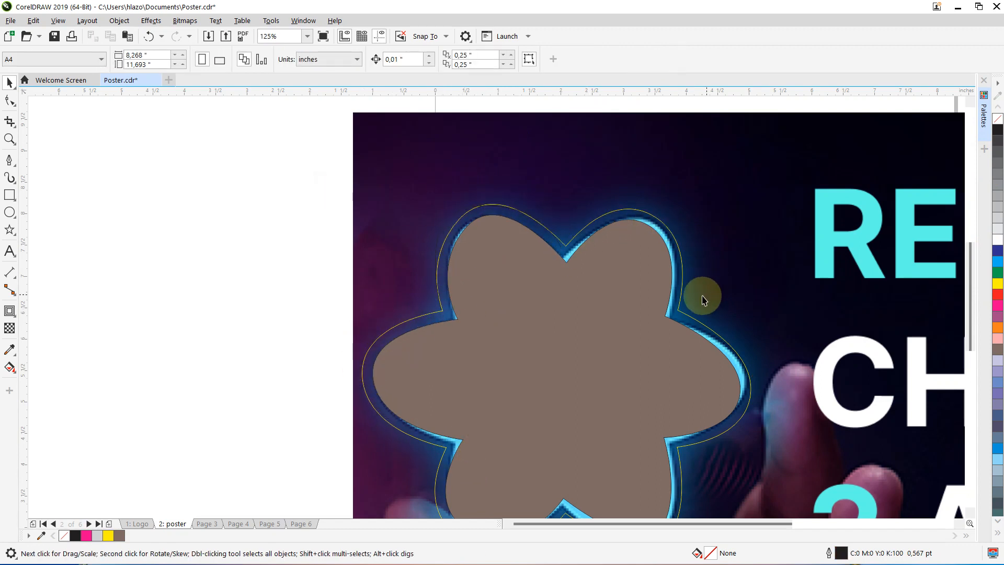
Change the contour shape's outline color to Magenta, keeping it without fill
{"action": "left_click", "coordinate": [459, 221]}
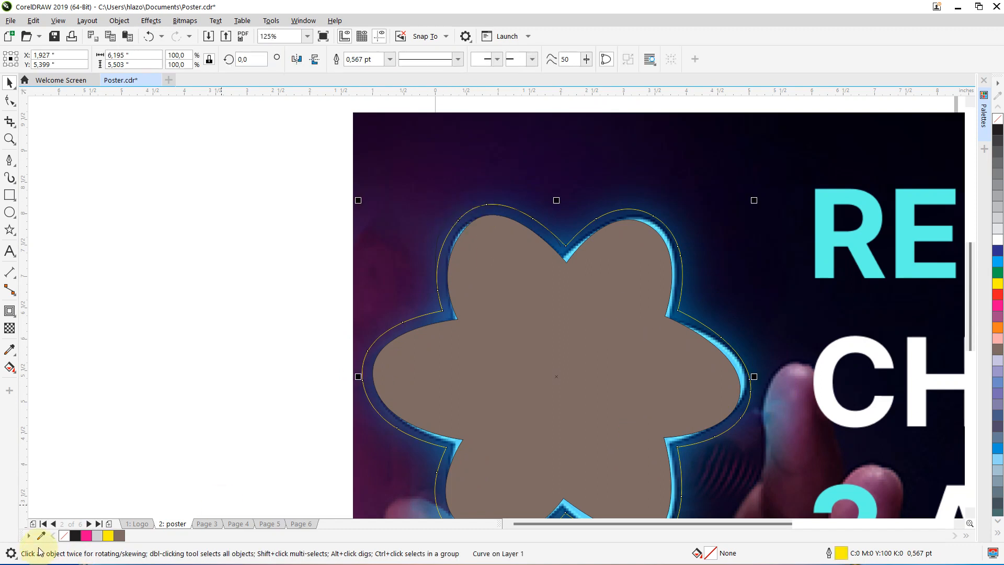
{"action": "right_click", "coordinate": [88, 535]}
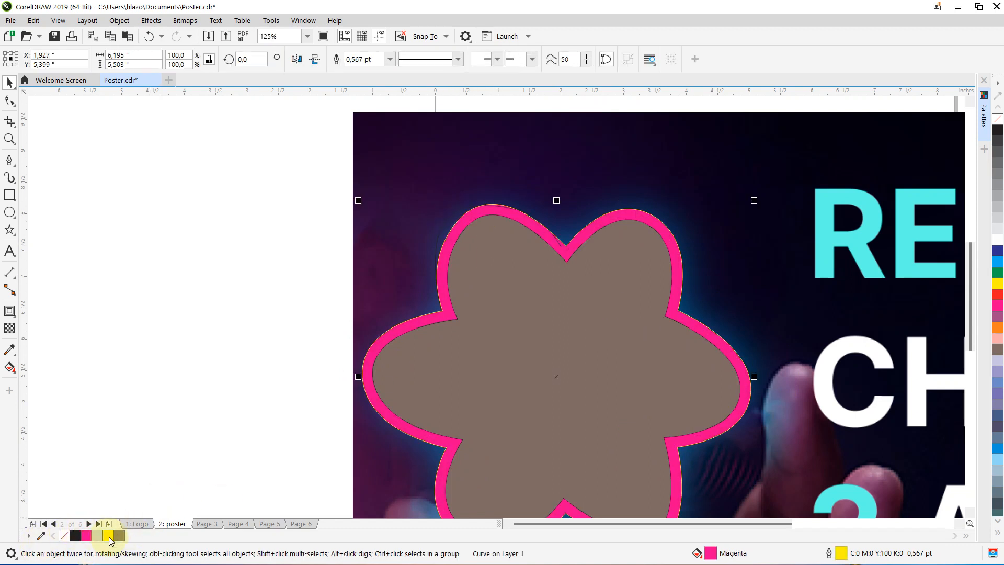
{"action": "key", "text": "ctrl+z"}
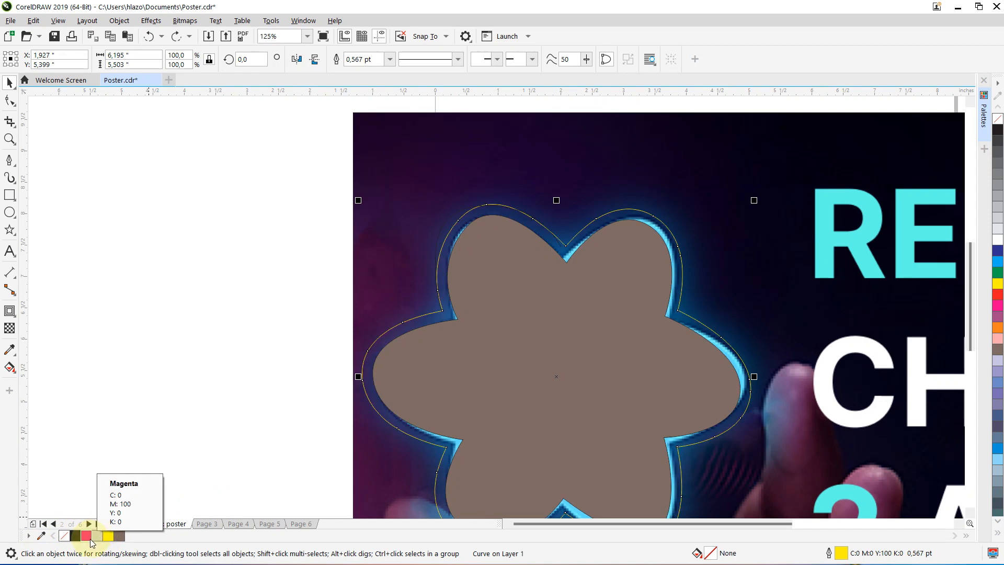
{"action": "right_click", "coordinate": [86, 536]}
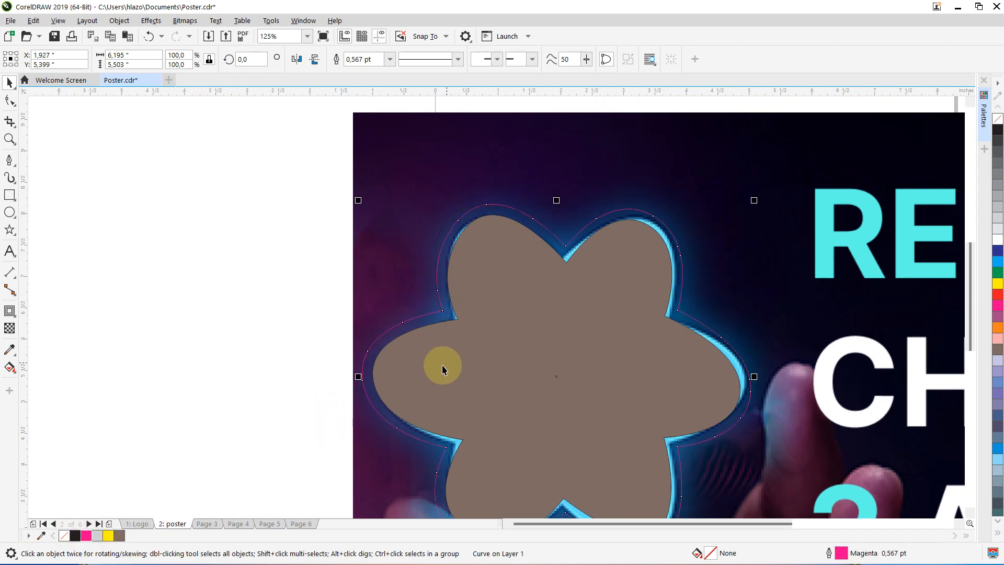
Delete the brown shape covering the logo and shift the magenta outline up by about 0.03 inch
{"action": "left_click", "coordinate": [490, 317]}
{"action": "key", "text": "Delete"}
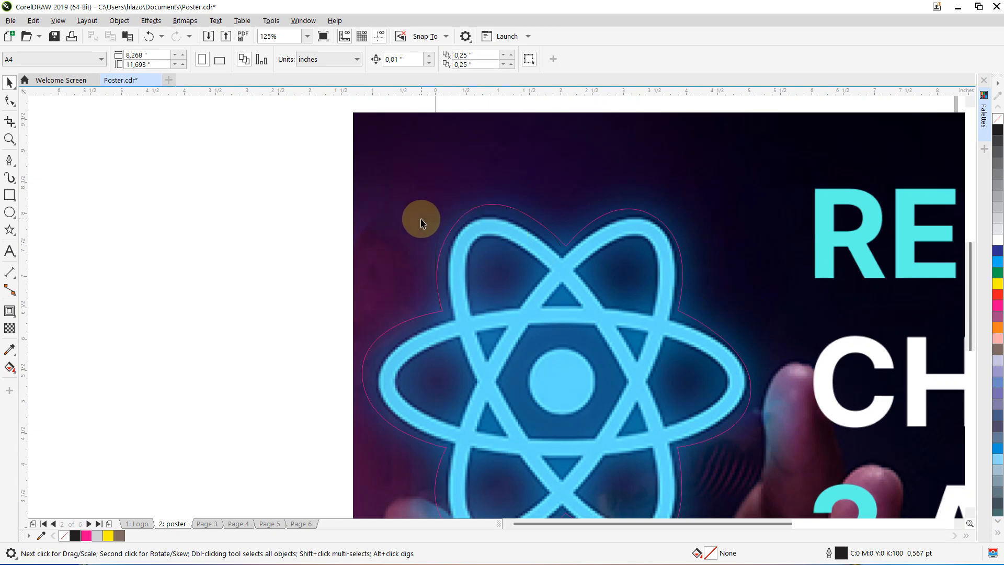
{"action": "left_click", "coordinate": [744, 405]}
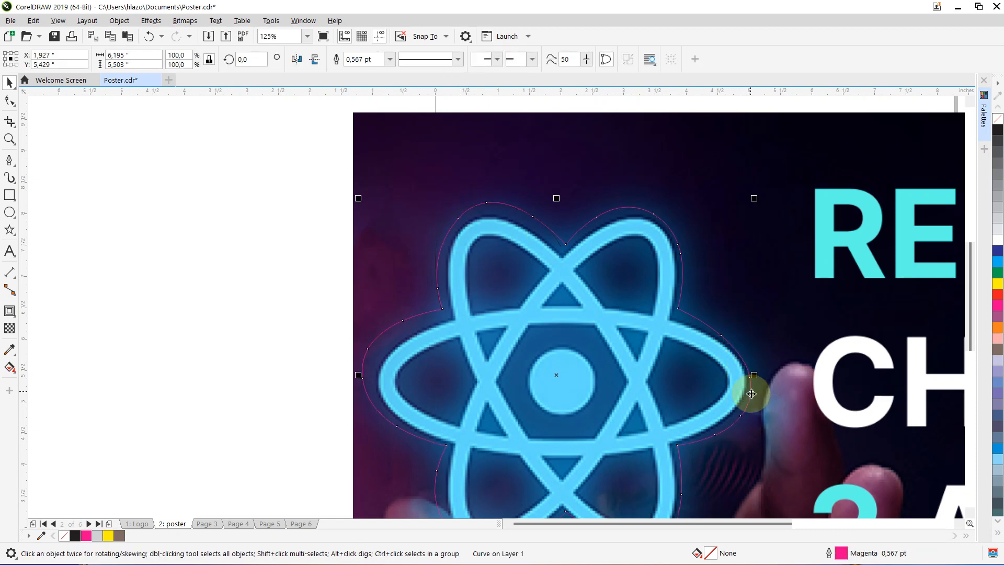
{"action": "left_click", "coordinate": [237, 231]}
Select the poster image and the curves drawn over it, and delete them all from the page
{"action": "scroll", "coordinate": [236, 231], "scroll_direction": "down", "scroll_amount": 4}
{"action": "left_click", "coordinate": [491, 302]}
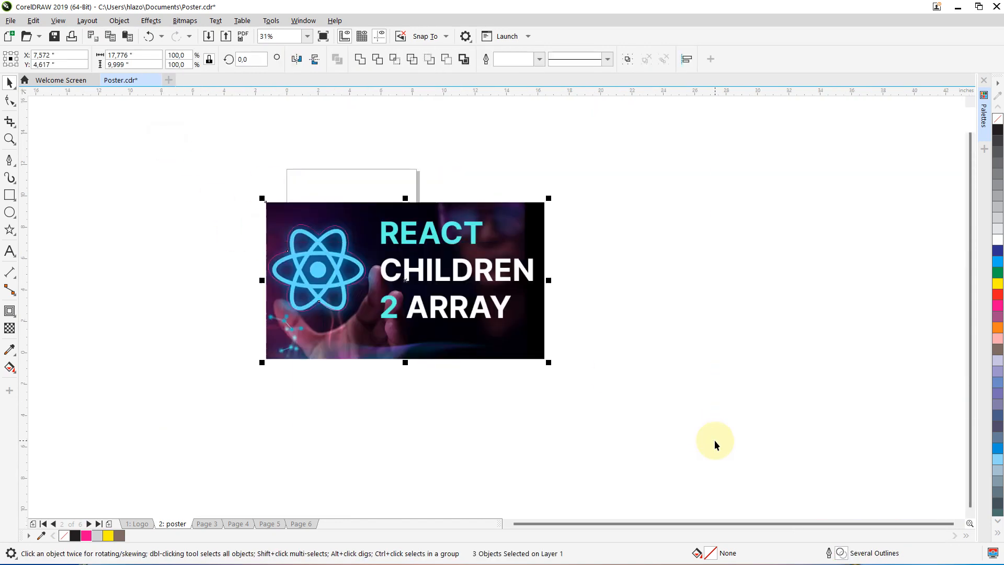
{"action": "key", "text": "Delete"}
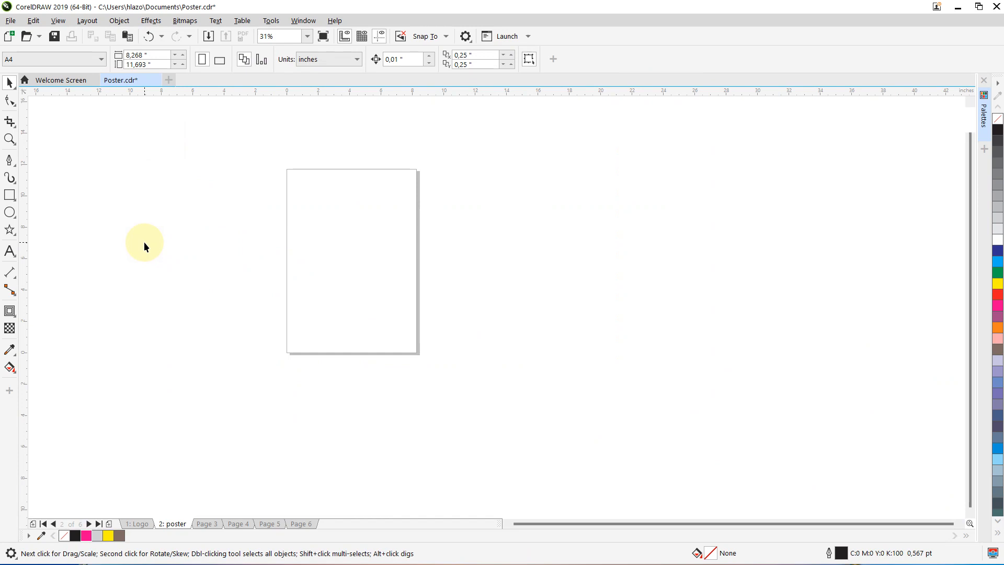
{"action": "left_click", "coordinate": [18, 321]}
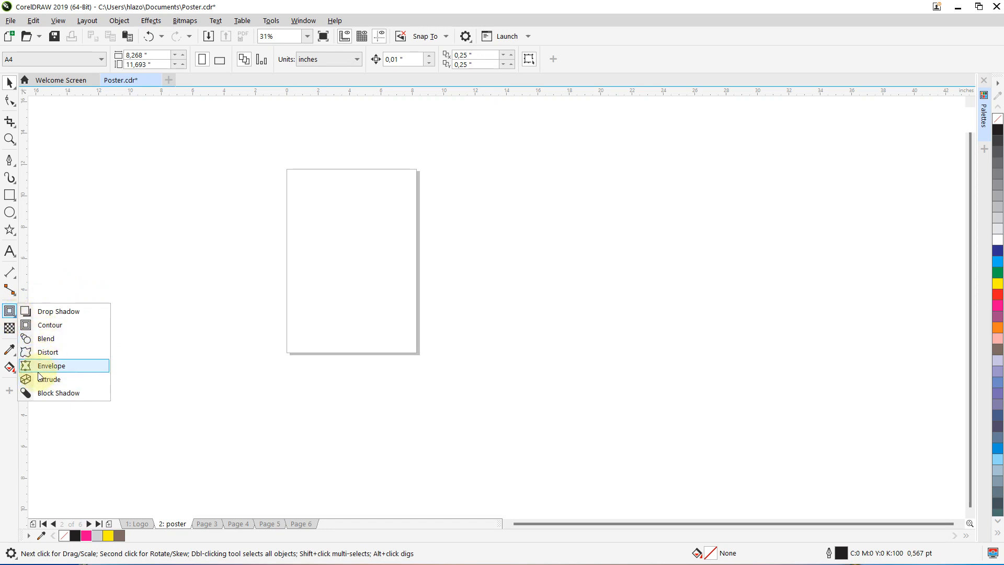
{"action": "left_click", "coordinate": [284, 234]}
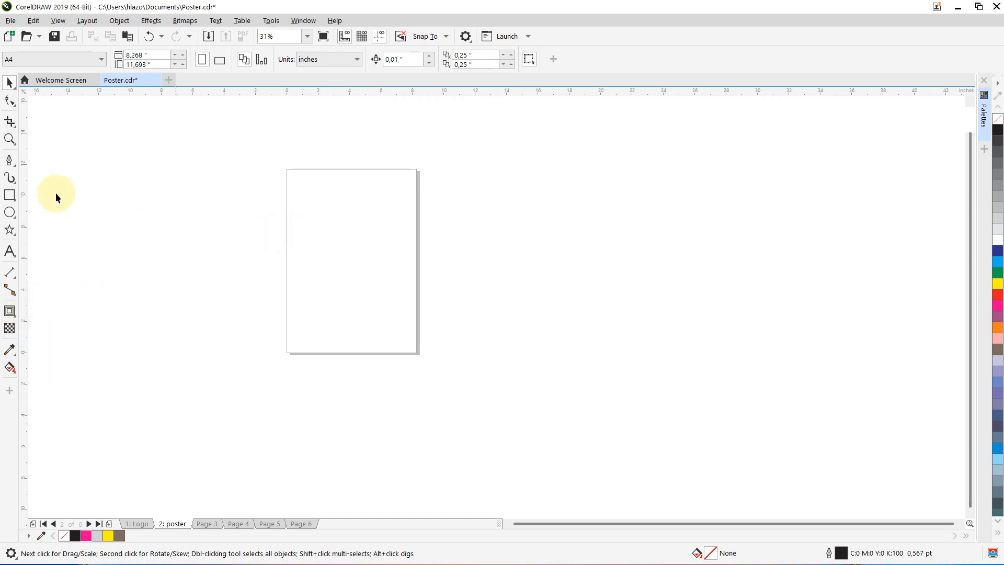
Draw a rectangle about 7.7 by 5.7 inches and center it on the page
{"action": "left_click", "coordinate": [10, 194]}
{"action": "left_click_drag", "start_coordinate": [297, 219], "coordinate": [418, 308]}
{"action": "left_click", "coordinate": [9, 83]}
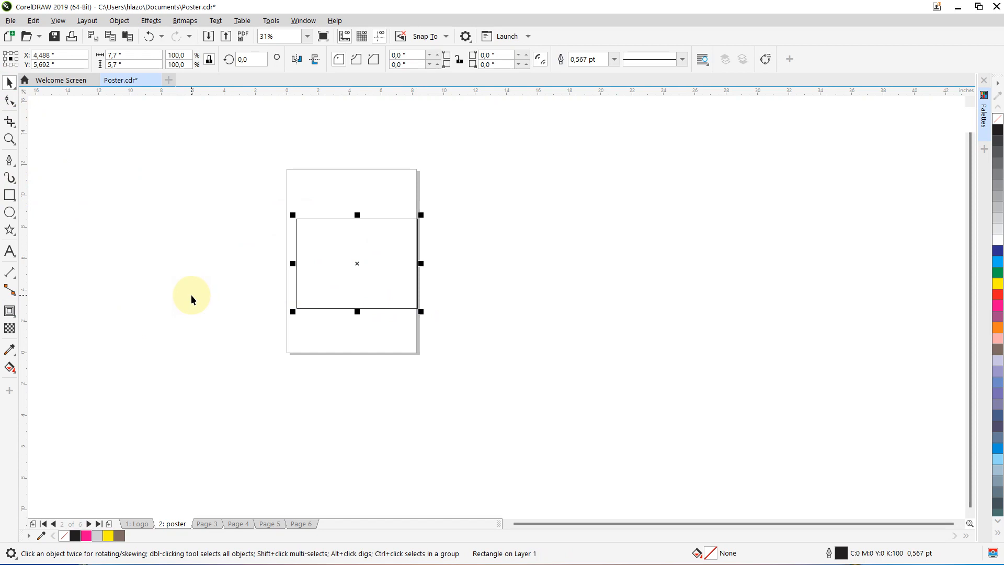
{"action": "key", "text": "p"}
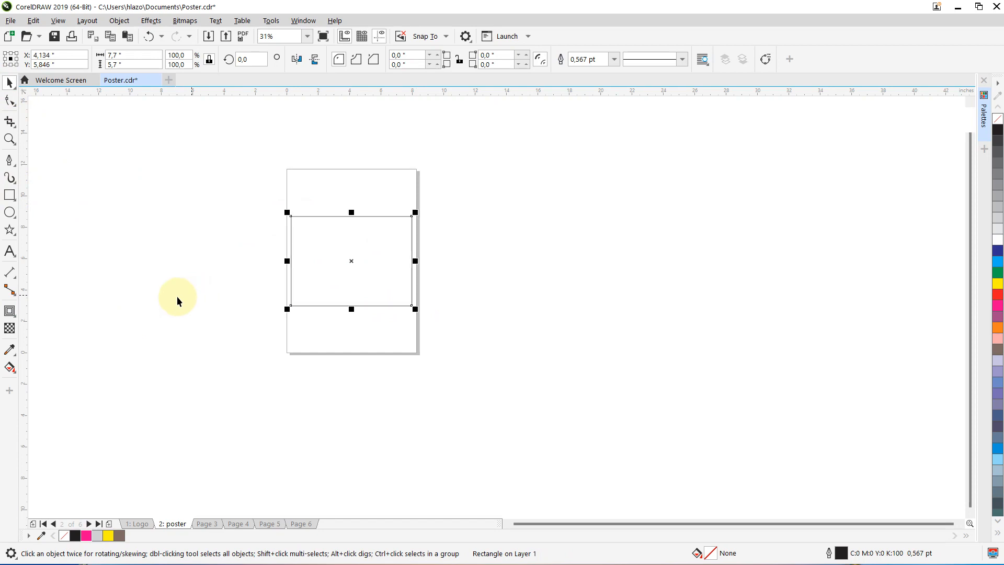
{"action": "left_click", "coordinate": [251, 218]}
{"action": "left_click", "coordinate": [353, 259]}
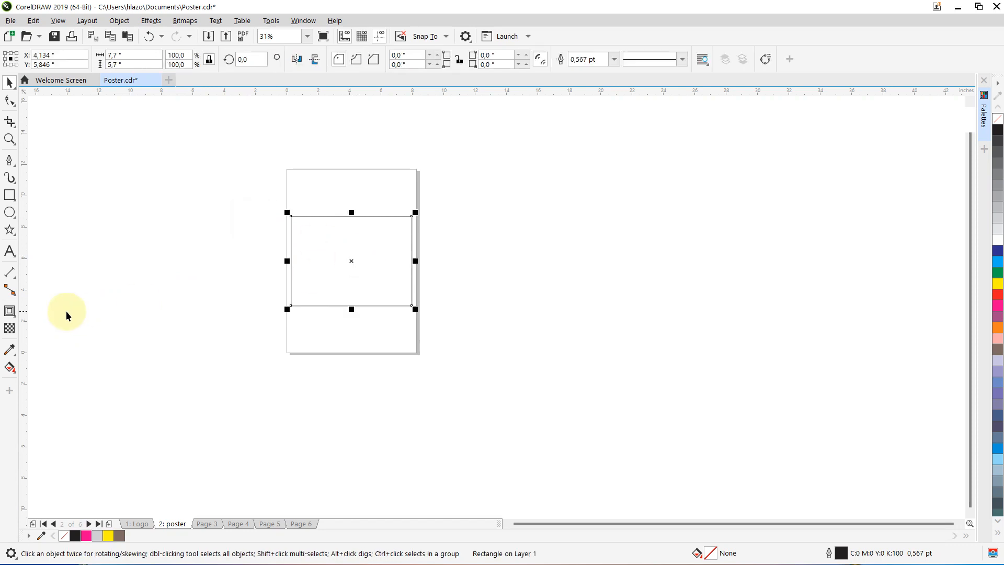
Apply an Envelope to the rectangle and pull the middle node of each of its four sides inward, the top one by about 1.3 inches
{"action": "left_click", "coordinate": [19, 320]}
{"action": "left_click", "coordinate": [45, 367]}
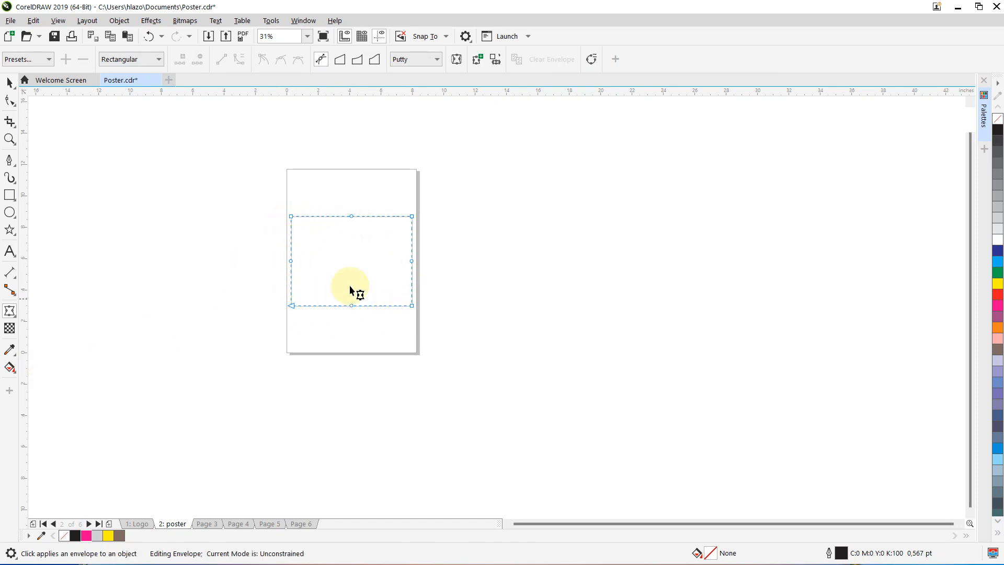
{"action": "left_click_drag", "start_coordinate": [351, 215], "coordinate": [350, 236]}
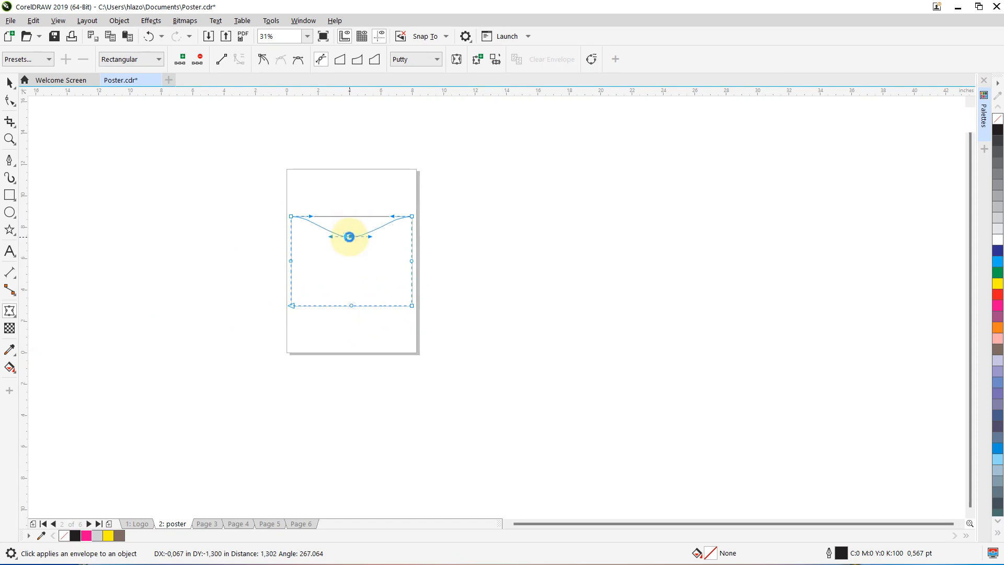
{"action": "left_click_drag", "start_coordinate": [351, 305], "coordinate": [349, 282]}
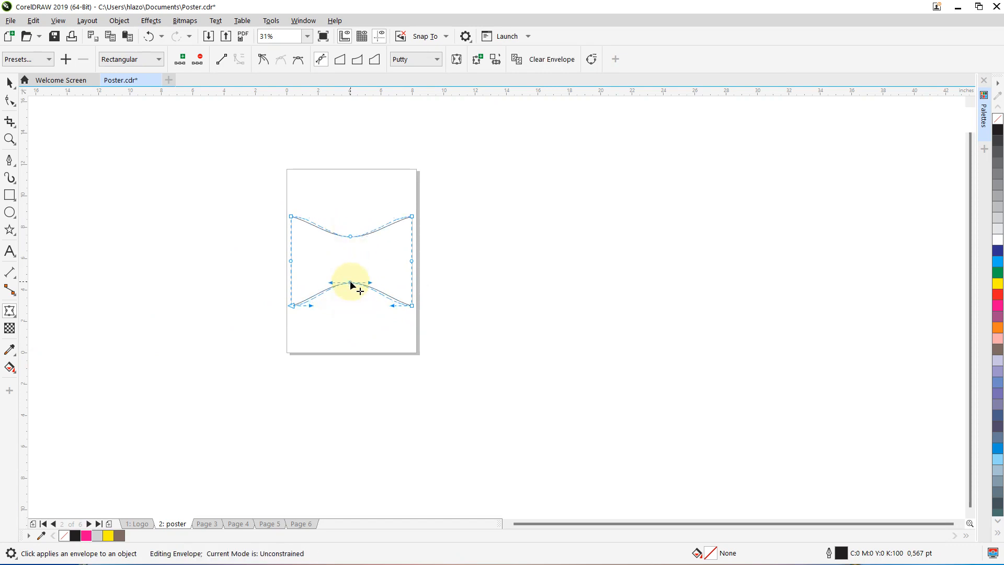
{"action": "left_click_drag", "start_coordinate": [413, 261], "coordinate": [393, 262]}
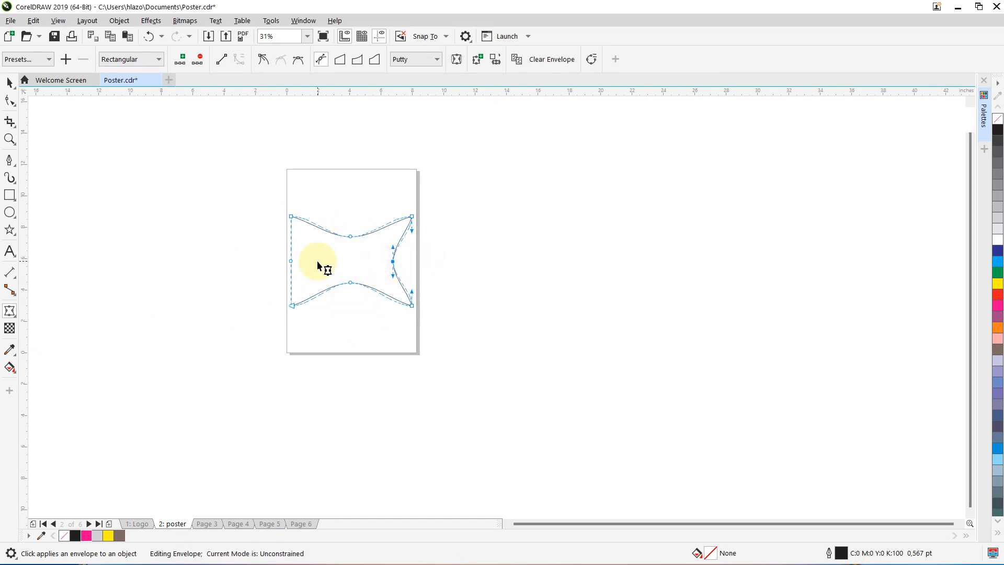
{"action": "left_click_drag", "start_coordinate": [293, 261], "coordinate": [309, 262]}
Delete the enveloped rectangle from the page
{"action": "left_click", "coordinate": [10, 82]}
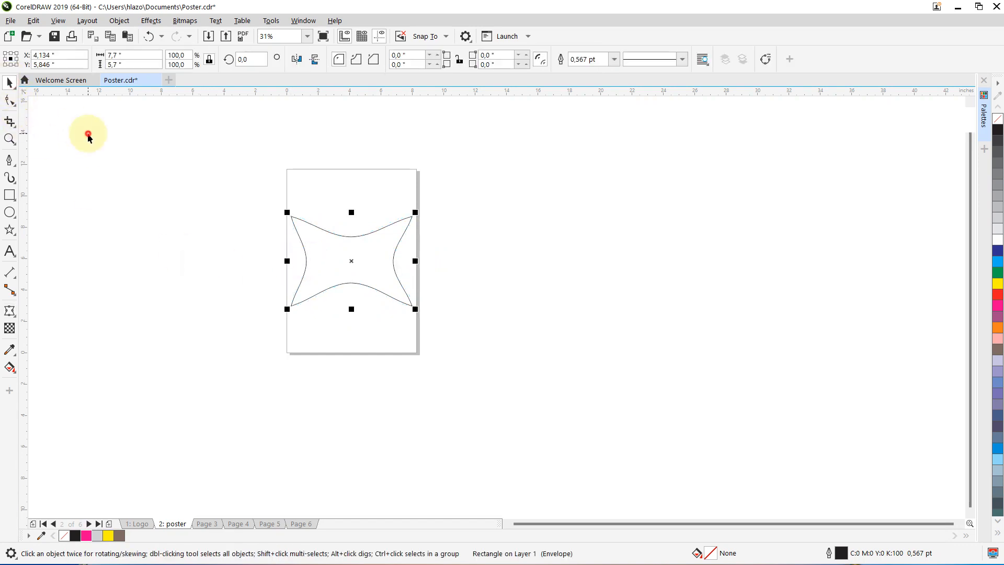
{"action": "left_click", "coordinate": [86, 133]}
{"action": "left_click", "coordinate": [356, 263]}
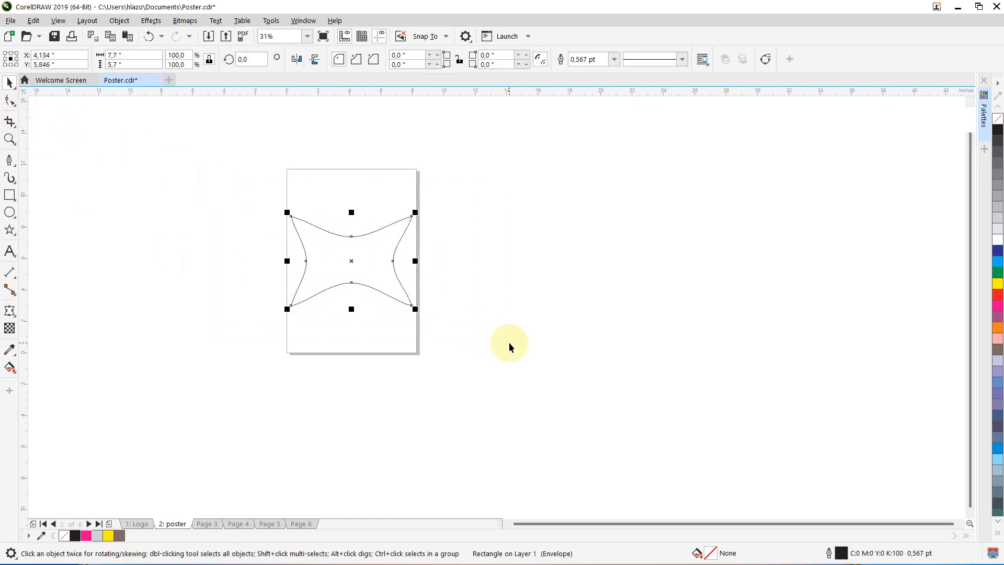
{"action": "key", "text": "Delete"}
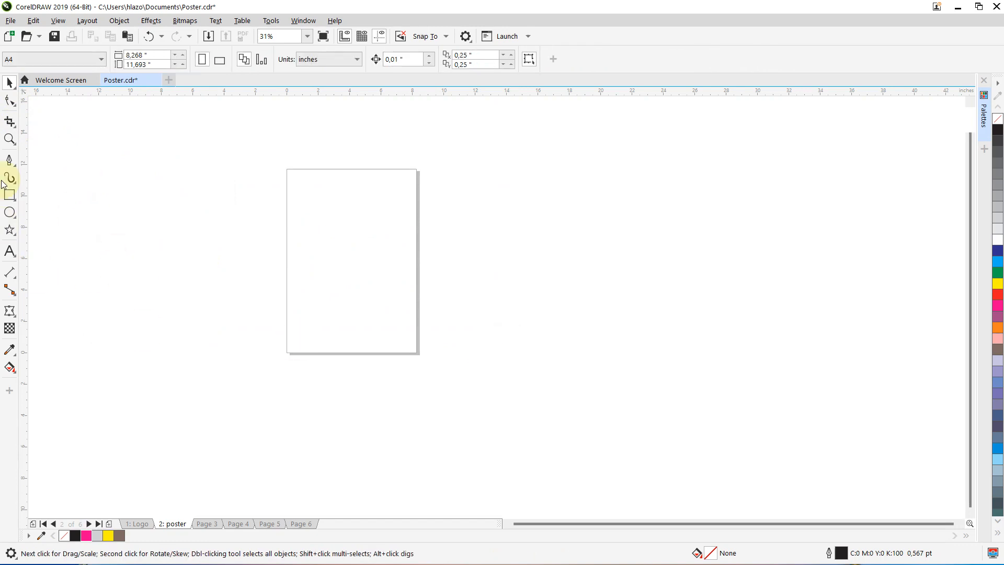
Draw a rectangle about 8.5 by 8.8 inches, fill it black and move it up and right over the page
{"action": "left_click", "coordinate": [10, 195]}
{"action": "left_click_drag", "start_coordinate": [270, 242], "coordinate": [405, 379]}
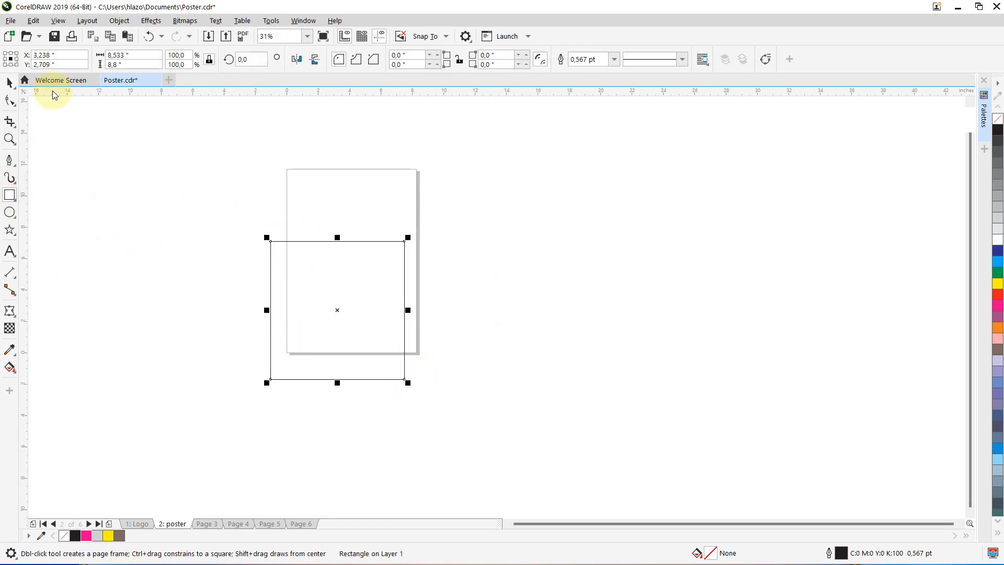
{"action": "left_click", "coordinate": [9, 82]}
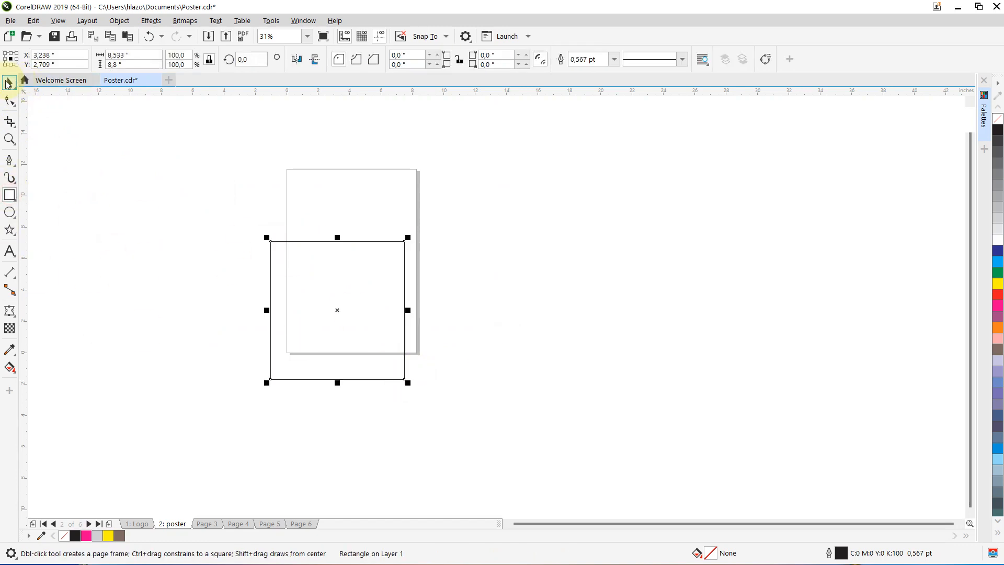
{"action": "left_click", "coordinate": [996, 132]}
{"action": "left_click_drag", "start_coordinate": [336, 313], "coordinate": [362, 273]}
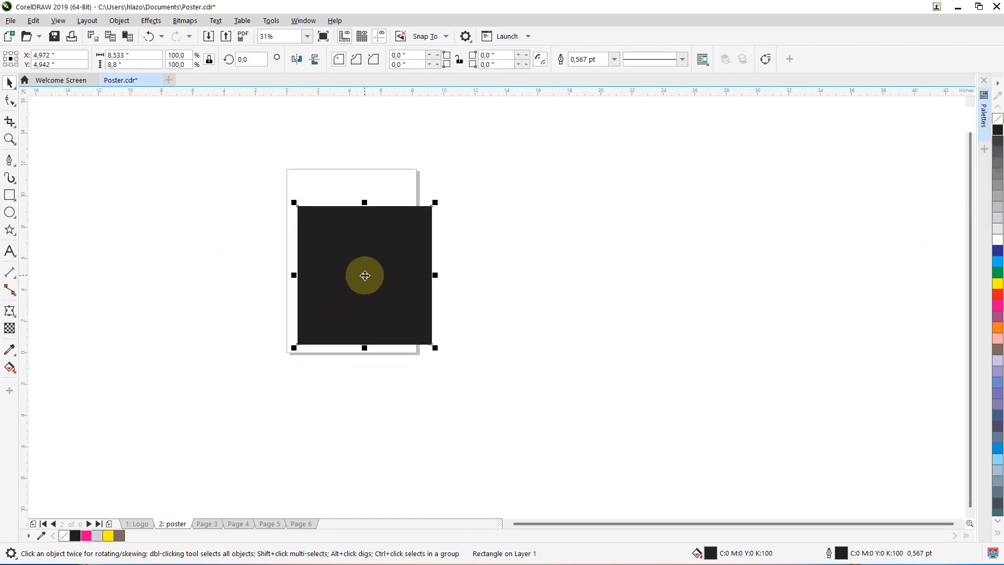
{"action": "left_click", "coordinate": [189, 262]}
{"action": "left_click", "coordinate": [327, 258]}
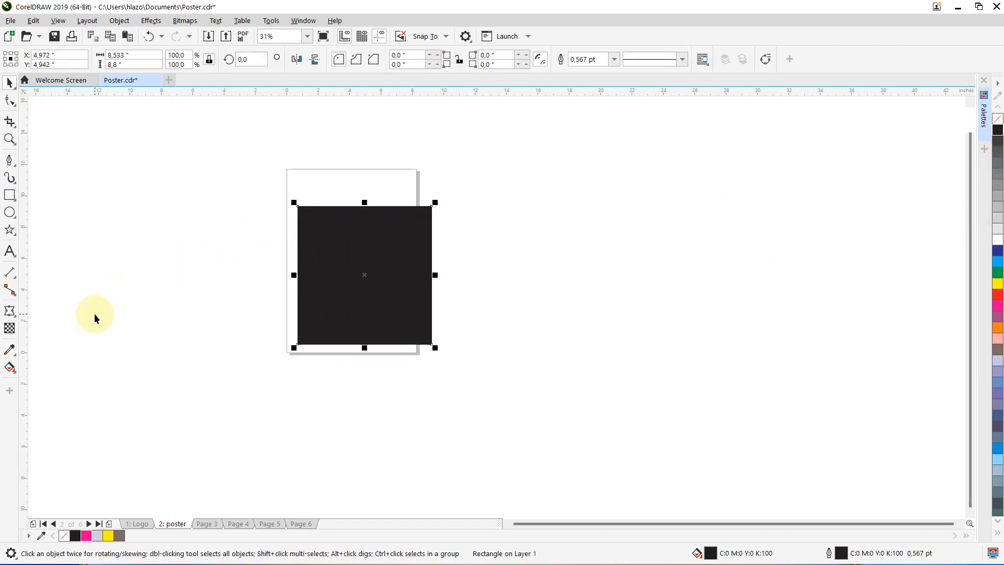
Give the black rectangle a uniform transparency of 32, then delete it
{"action": "left_click", "coordinate": [10, 327]}
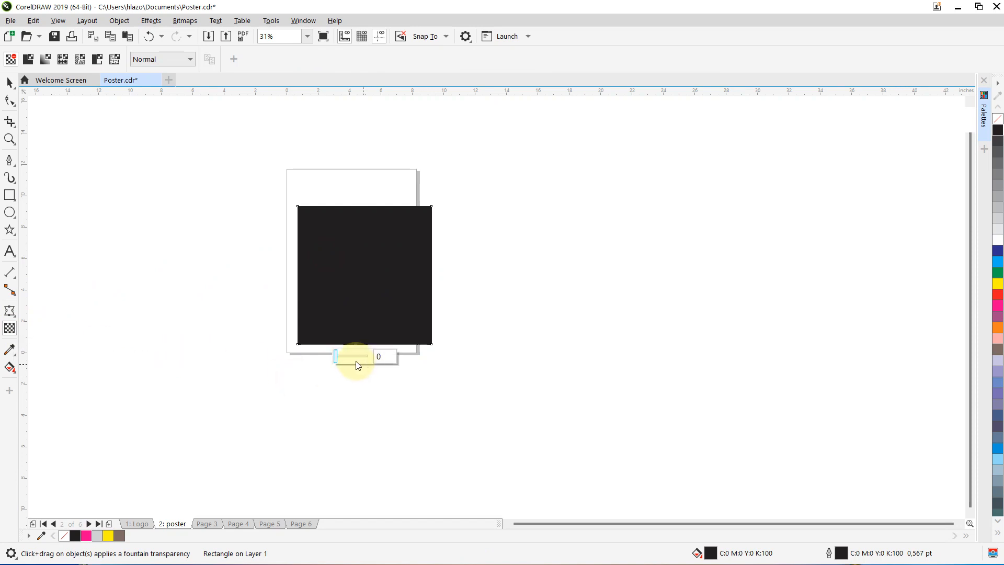
{"action": "left_click_drag", "start_coordinate": [353, 355], "coordinate": [346, 357]}
{"action": "left_click", "coordinate": [9, 82]}
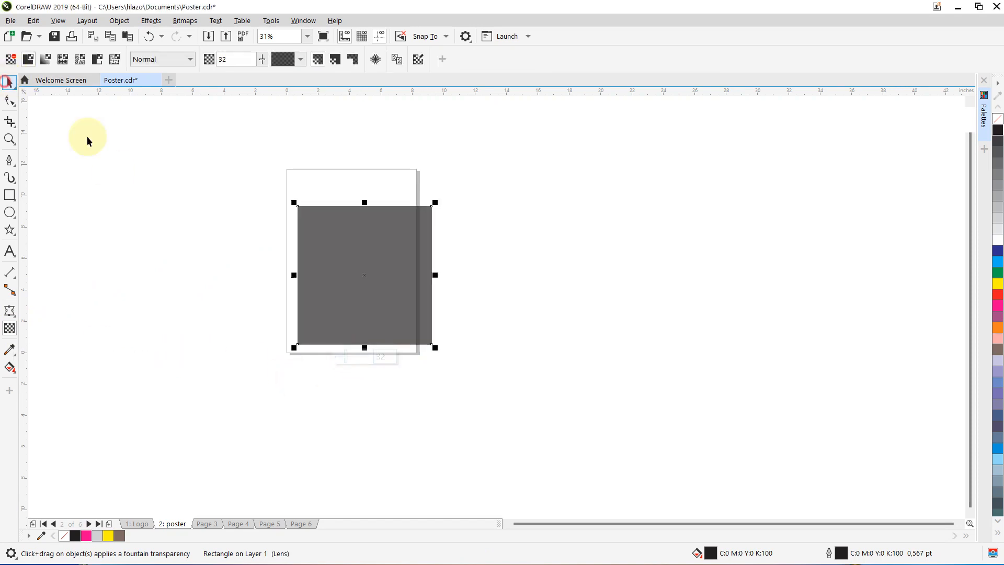
{"action": "key", "text": "Delete"}
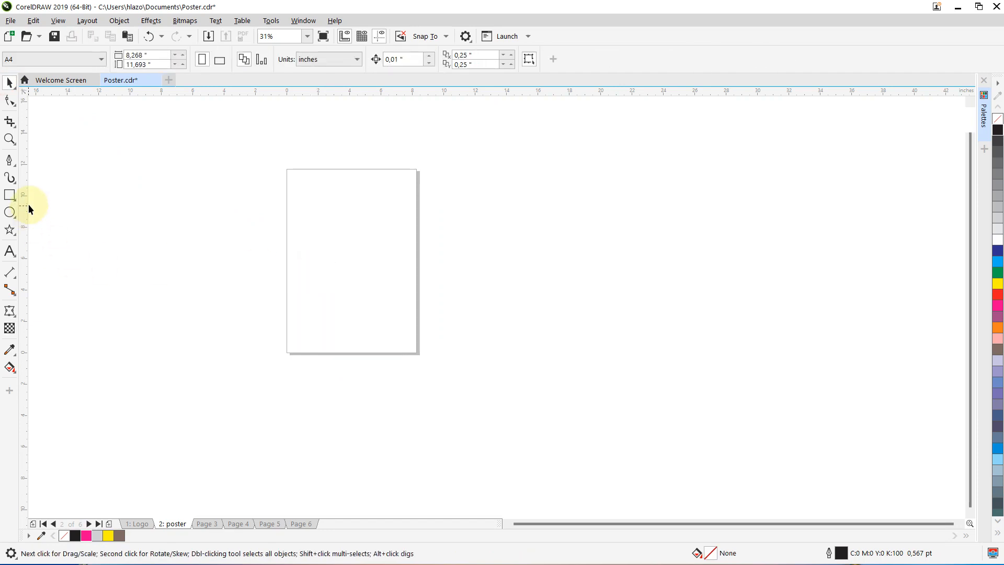
Draw a rectangle about 10.2 by 7.4 inches across the page and fill it black
{"action": "left_click", "coordinate": [9, 195]}
{"action": "left_click_drag", "start_coordinate": [285, 215], "coordinate": [444, 330]}
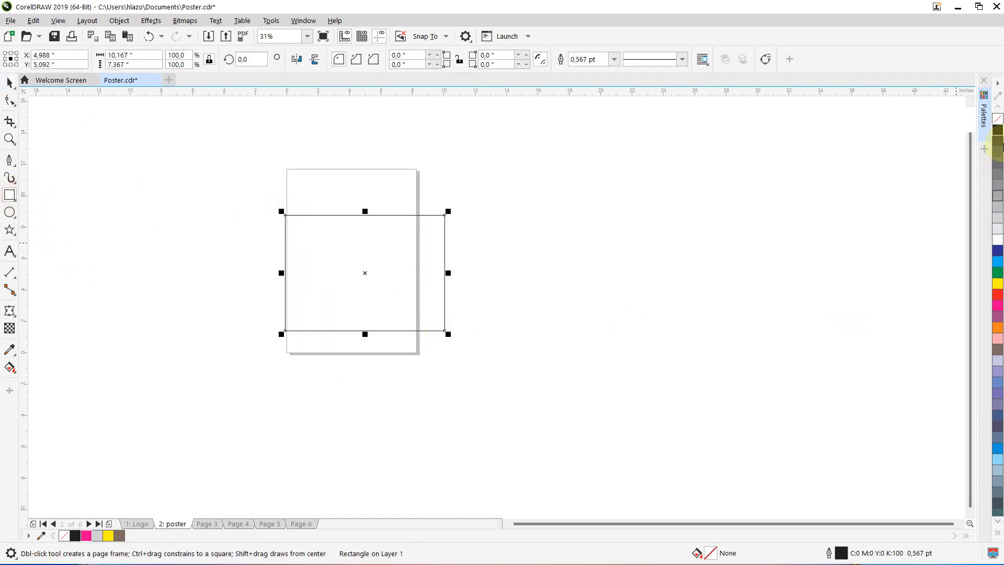
{"action": "left_click", "coordinate": [998, 132]}
{"action": "left_click", "coordinate": [997, 120]}
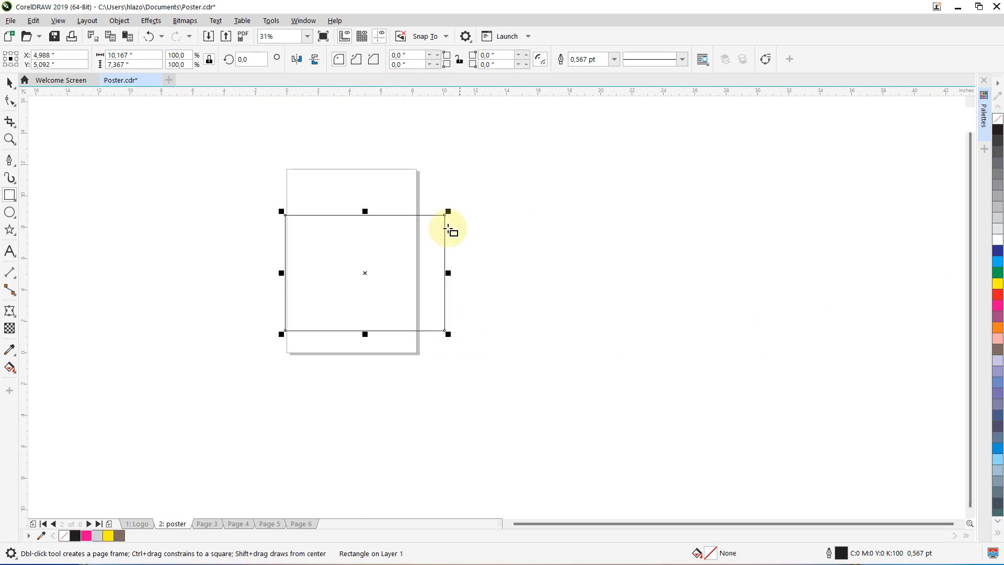
{"action": "left_click", "coordinate": [998, 131]}
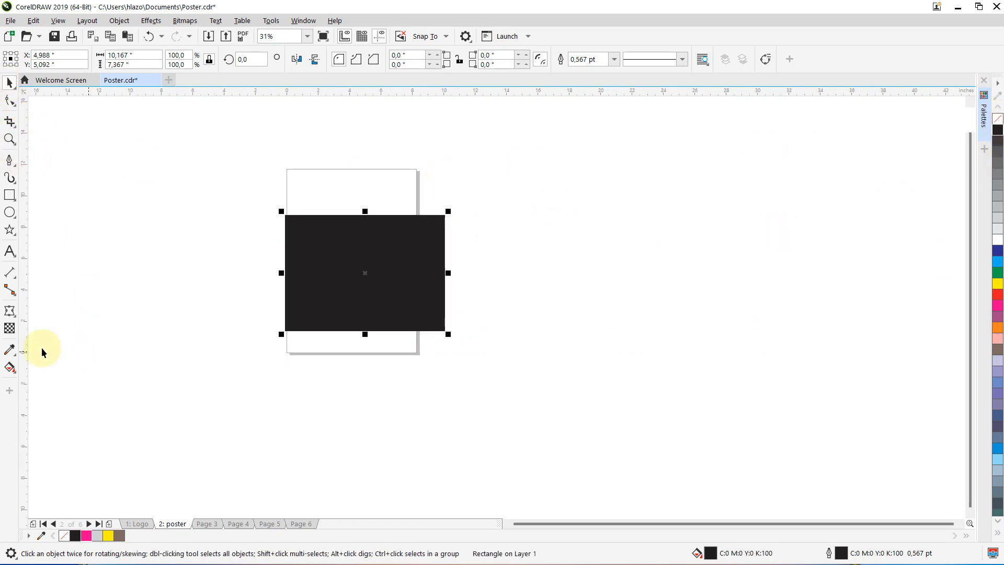
Apply a downward fountain transparency from the black rectangle's top edge, and swing its start point right so it fades diagonally at about -145.6°
{"action": "left_click", "coordinate": [9, 327]}
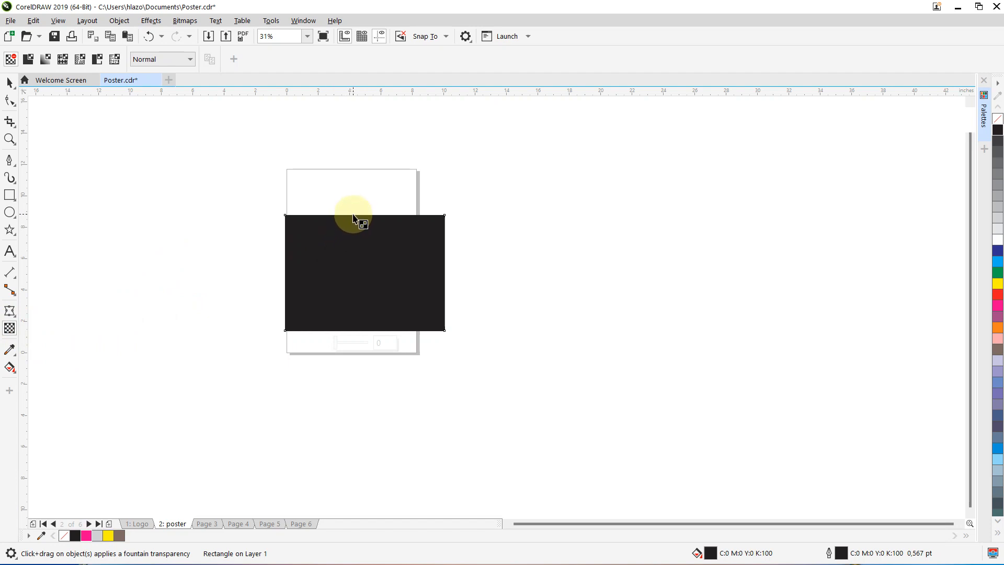
{"action": "left_click_drag", "start_coordinate": [352, 216], "coordinate": [352, 270]}
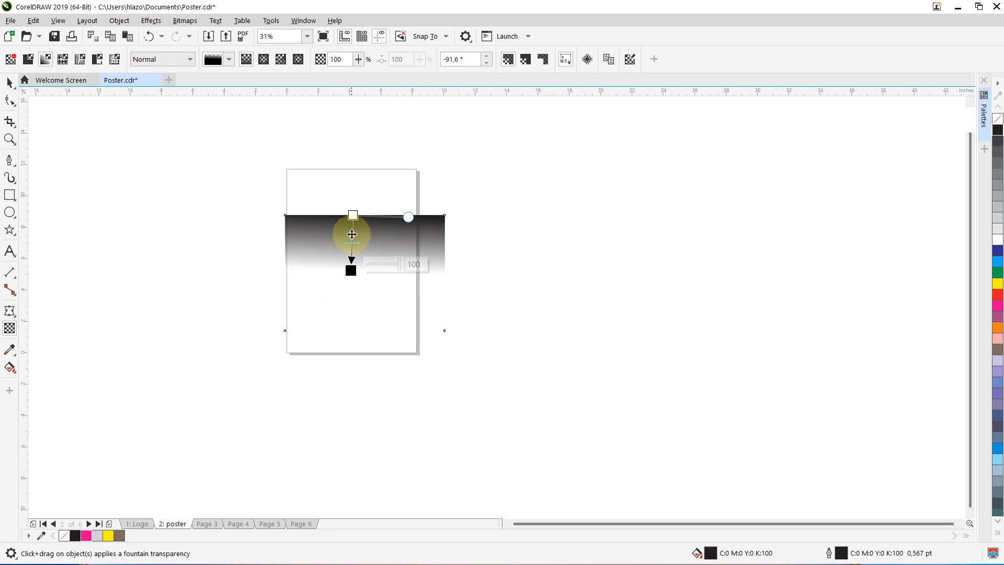
{"action": "left_click_drag", "start_coordinate": [353, 215], "coordinate": [416, 238]}
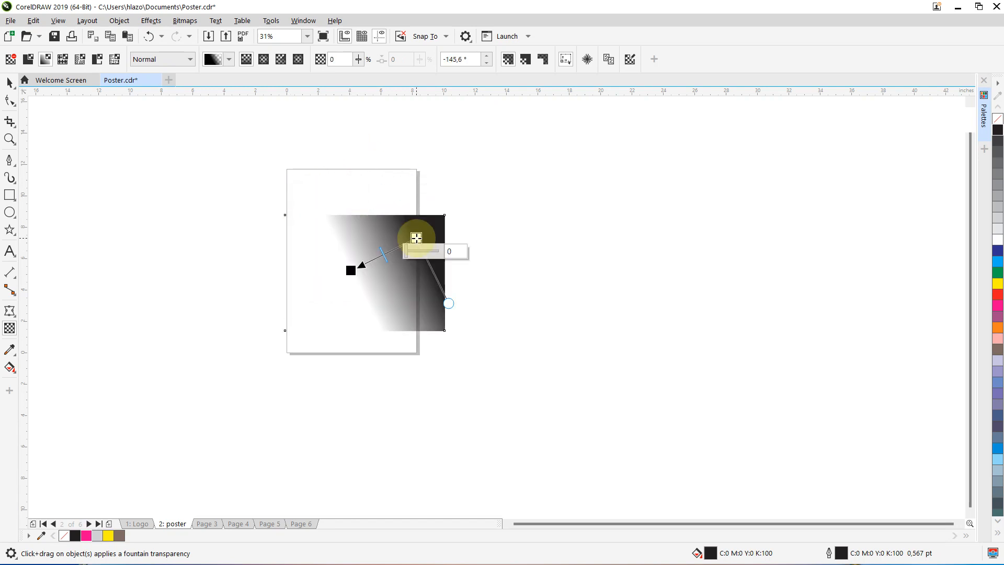
Delete the rectangle with the fountain transparency
{"action": "left_click", "coordinate": [8, 83]}
{"action": "left_click_drag", "start_coordinate": [155, 137], "coordinate": [576, 422]}
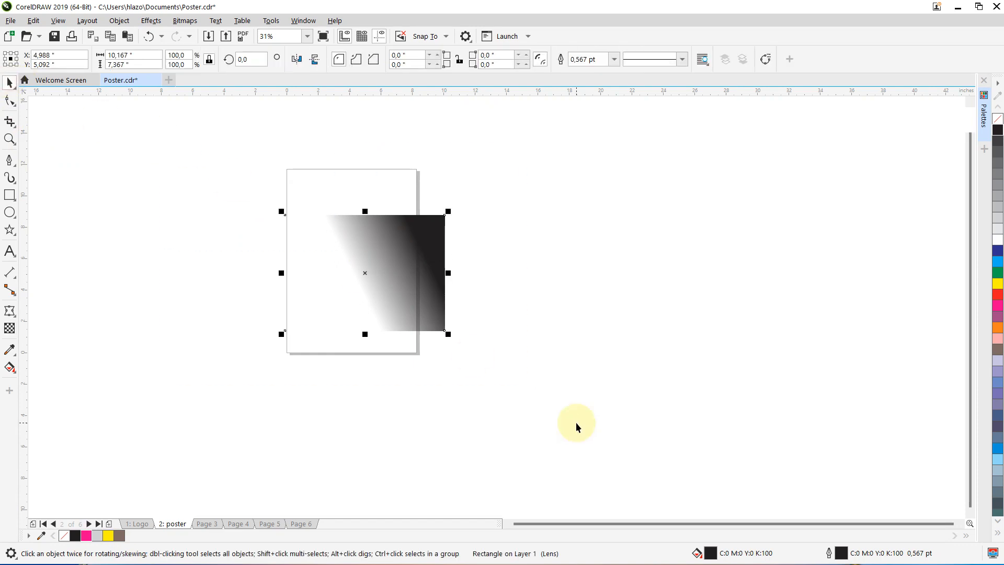
{"action": "key", "text": "Delete"}
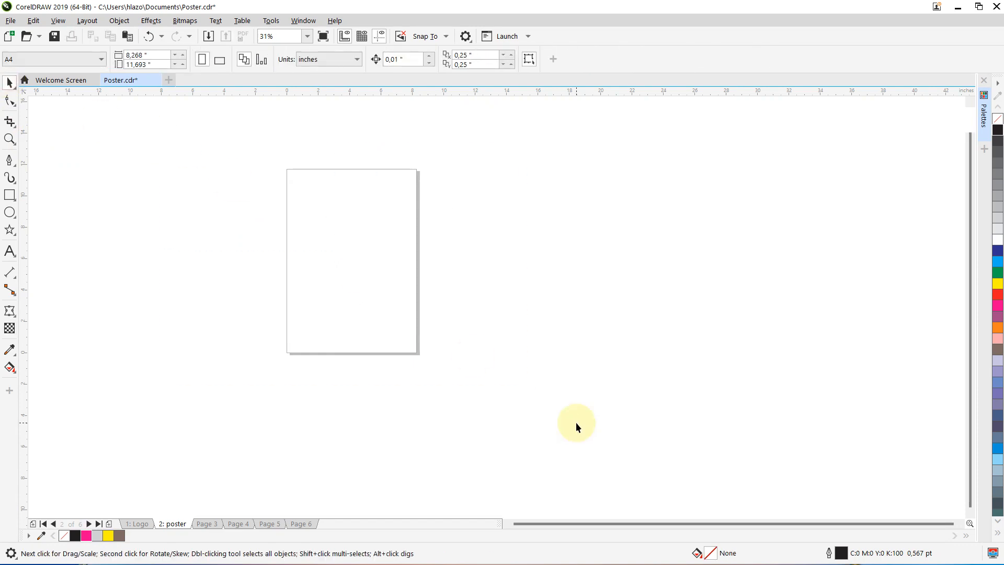
Draw a rectangle about 6.1 by 7 inches on the page and place a duplicate of it to the right of the page
{"action": "left_click", "coordinate": [9, 194]}
{"action": "left_click_drag", "start_coordinate": [315, 211], "coordinate": [412, 320]}
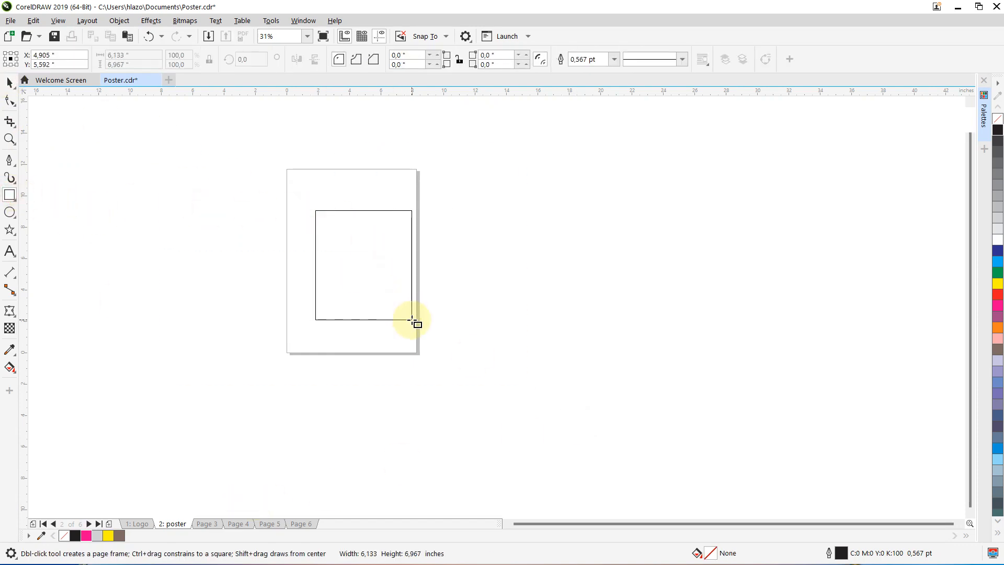
{"action": "left_click", "coordinate": [9, 83]}
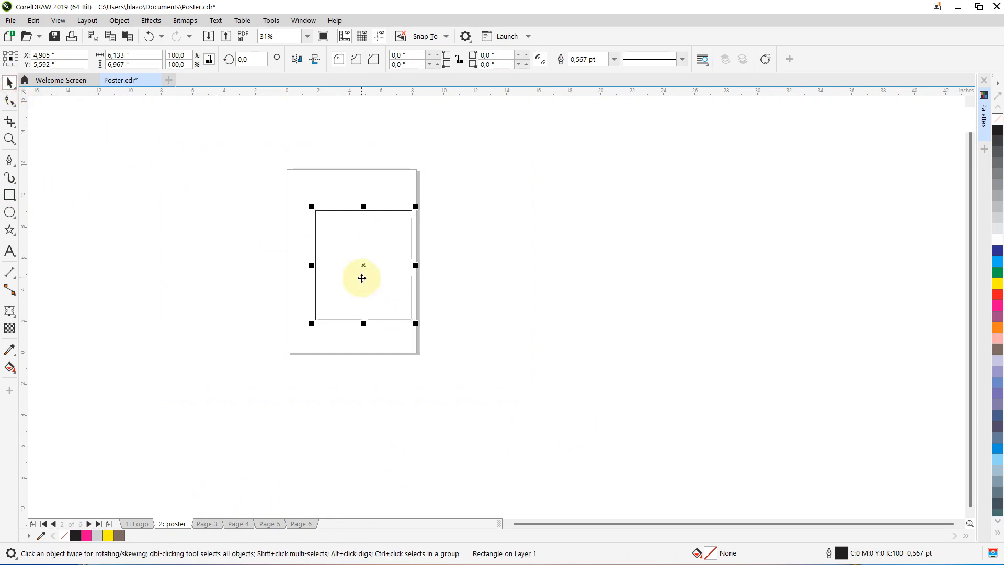
{"action": "key", "text": "Up"}
{"action": "key", "text": "Right"}
{"action": "left_click_drag", "start_coordinate": [361, 278], "coordinate": [478, 291]}
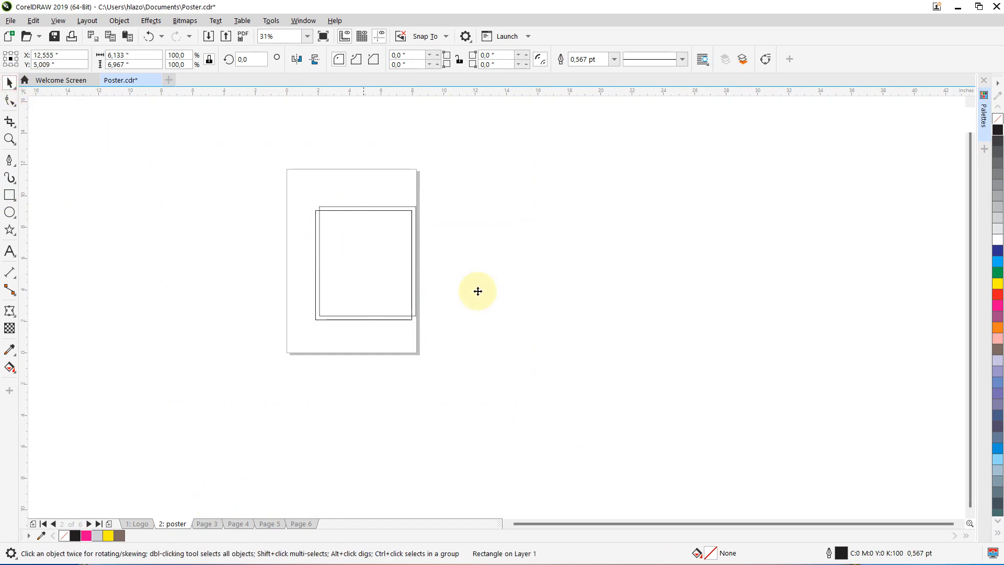
{"action": "left_click", "coordinate": [298, 314]}
Fill the rectangle on the page with the document palette's brown and deselect it
{"action": "left_click", "coordinate": [385, 268]}
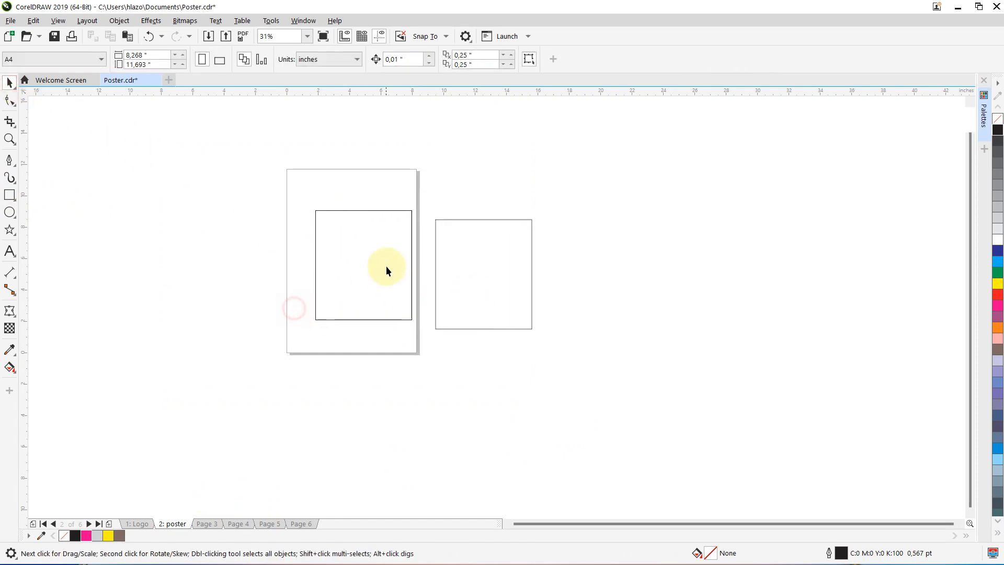
{"action": "left_click", "coordinate": [119, 535]}
{"action": "left_click", "coordinate": [161, 383]}
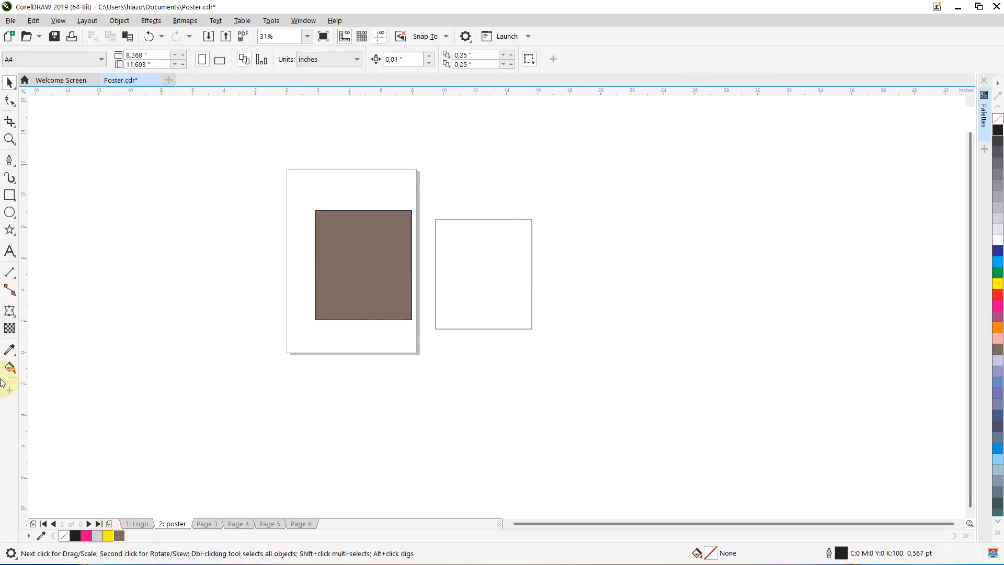
Sample the brown fill with the Color Eyedropper and apply it to the empty rectangle beside the page
{"action": "left_click", "coordinate": [17, 358]}
{"action": "left_click", "coordinate": [65, 349]}
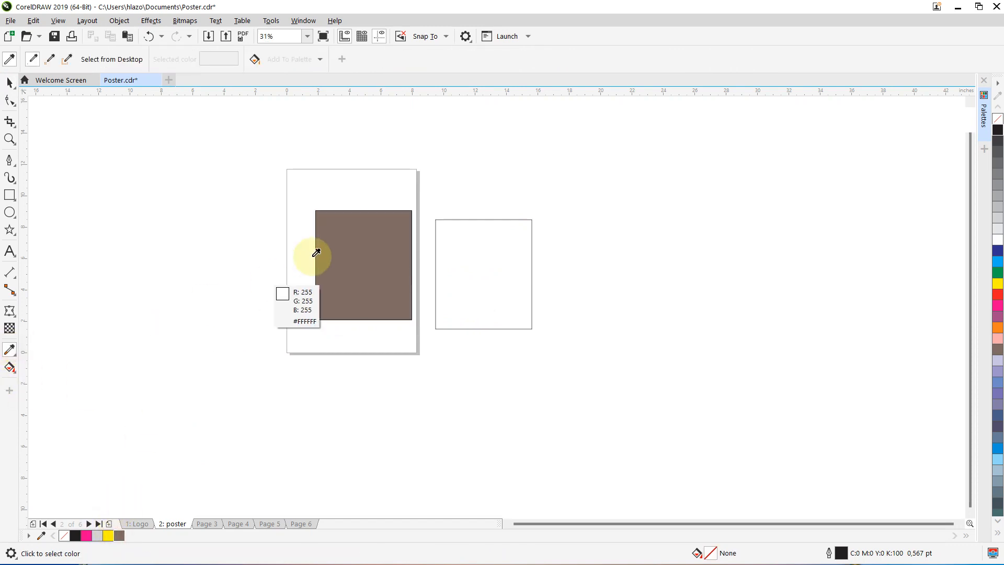
{"action": "left_click", "coordinate": [348, 244]}
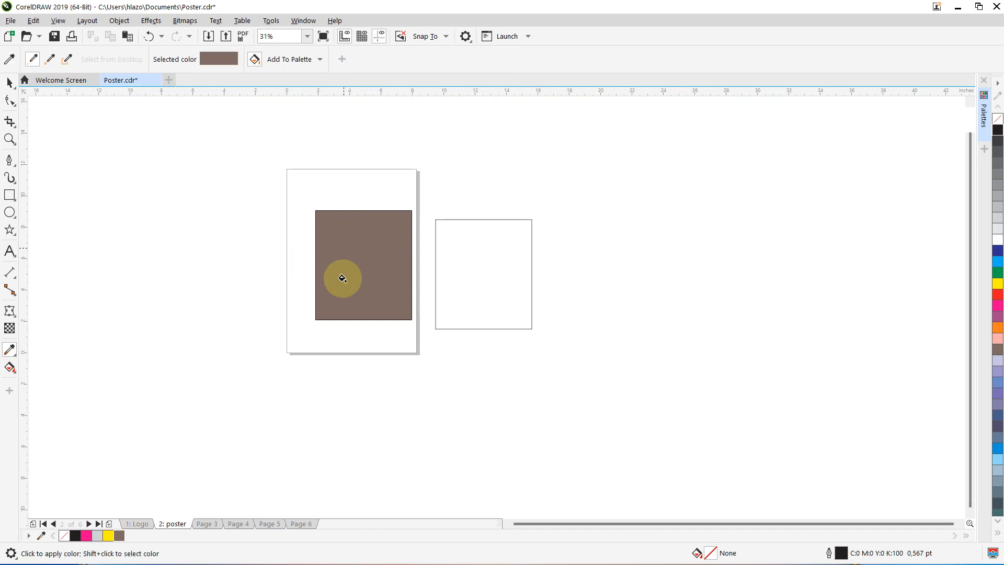
{"action": "left_click", "coordinate": [460, 277]}
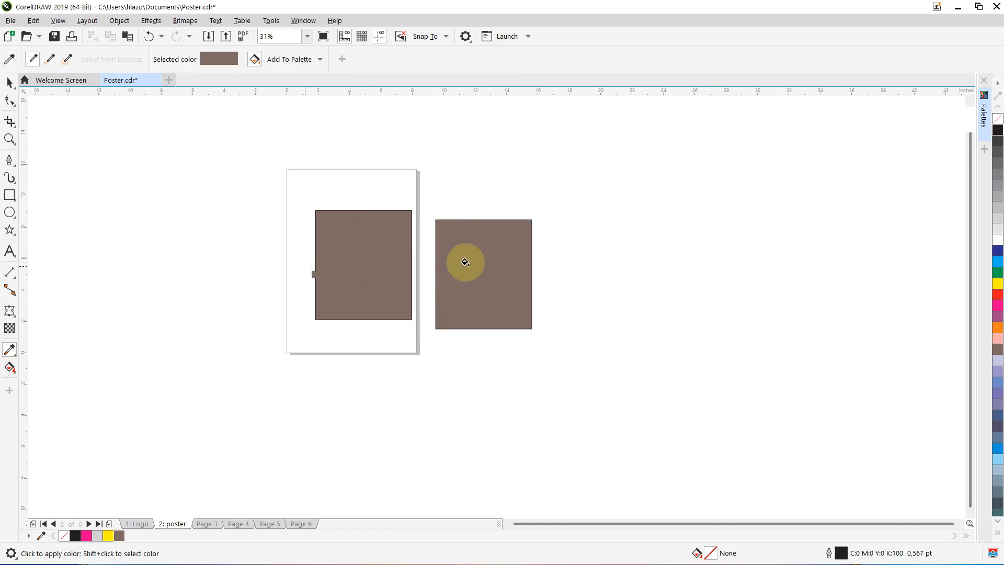
{"action": "left_click", "coordinate": [8, 82]}
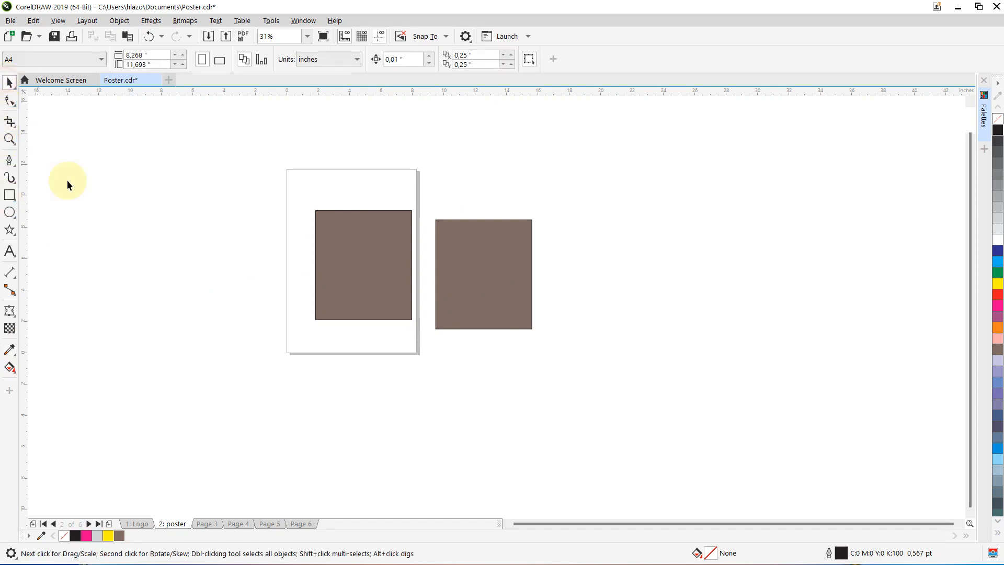
Apply a linear fountain fill with Interactive Fill to the brown rectangle on the page, running vertically from its top to its lower edge
{"action": "left_click", "coordinate": [16, 374]}
{"action": "left_click", "coordinate": [51, 380]}
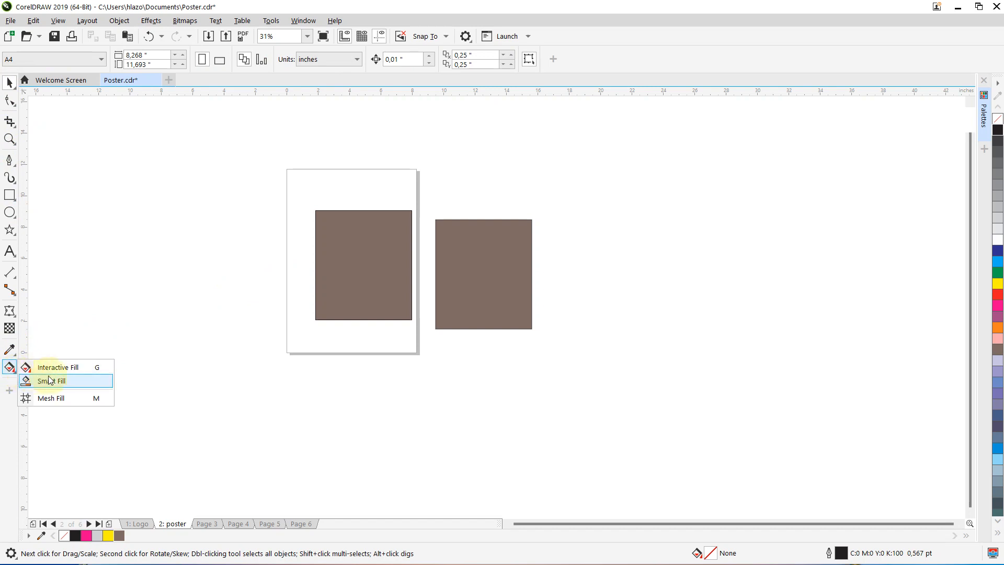
{"action": "left_click", "coordinate": [60, 370]}
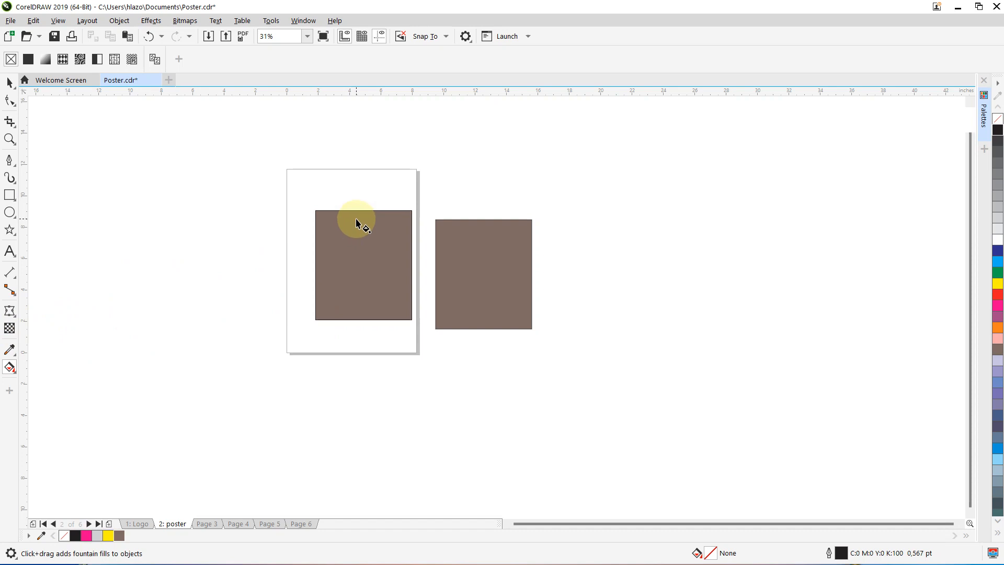
{"action": "left_click", "coordinate": [359, 238]}
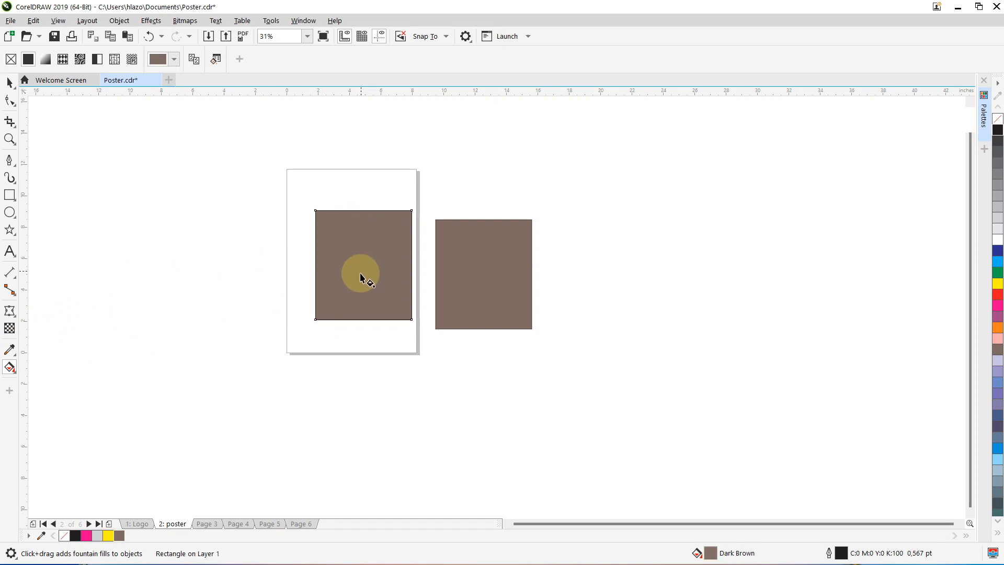
{"action": "left_click_drag", "start_coordinate": [371, 232], "coordinate": [372, 320]}
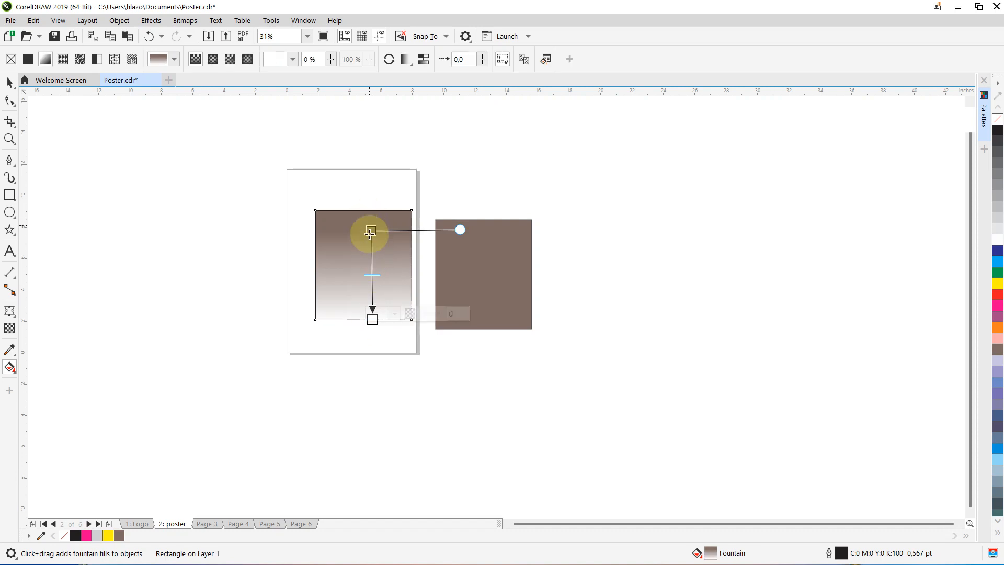
{"action": "left_click", "coordinate": [372, 320]}
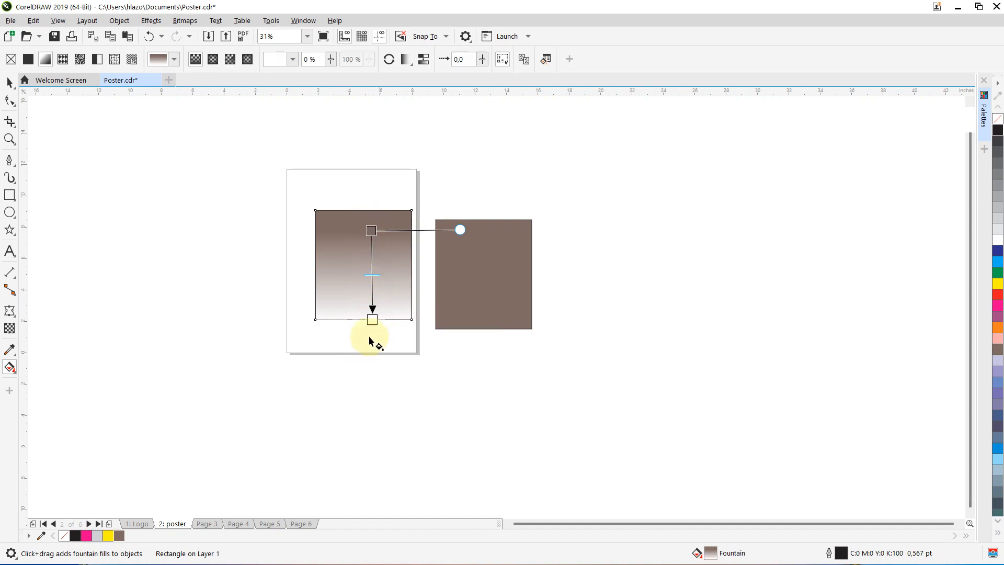
Color the fountain fill's end node with the document palette's yellow and angle the gradient diagonally from the upper-left corner past the lower-right corner
{"action": "left_click", "coordinate": [374, 321]}
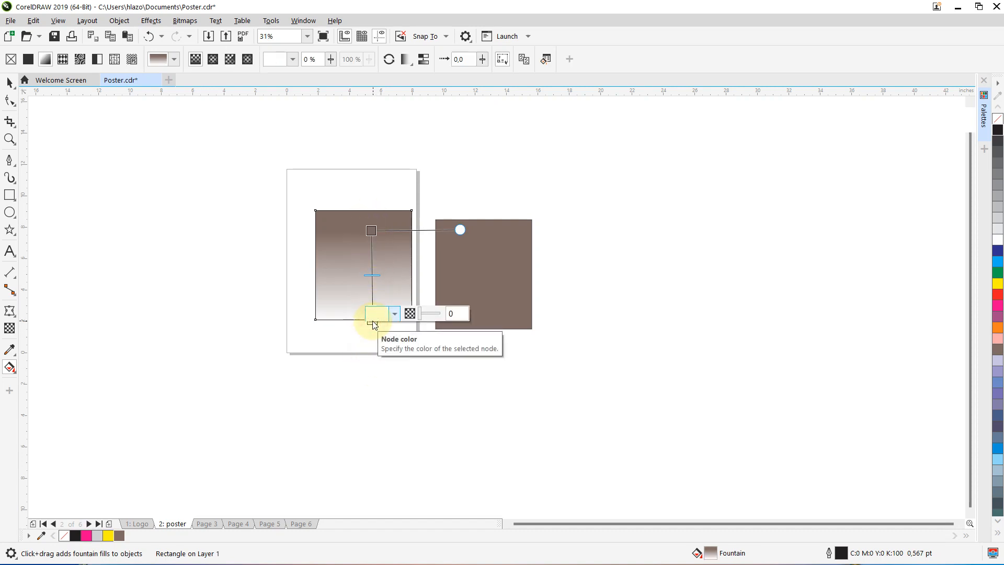
{"action": "left_click", "coordinate": [108, 537]}
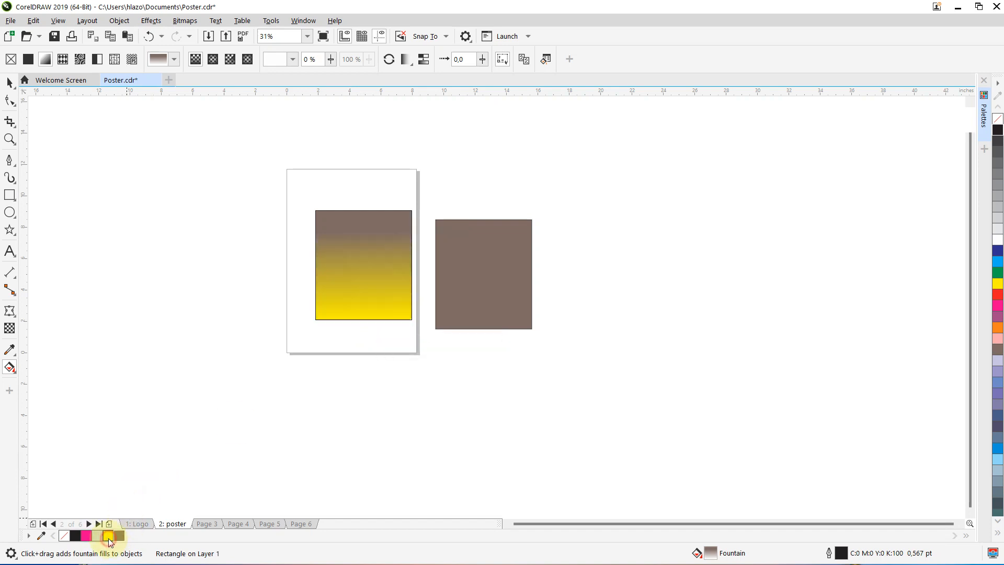
{"action": "left_click_drag", "start_coordinate": [371, 231], "coordinate": [325, 220]}
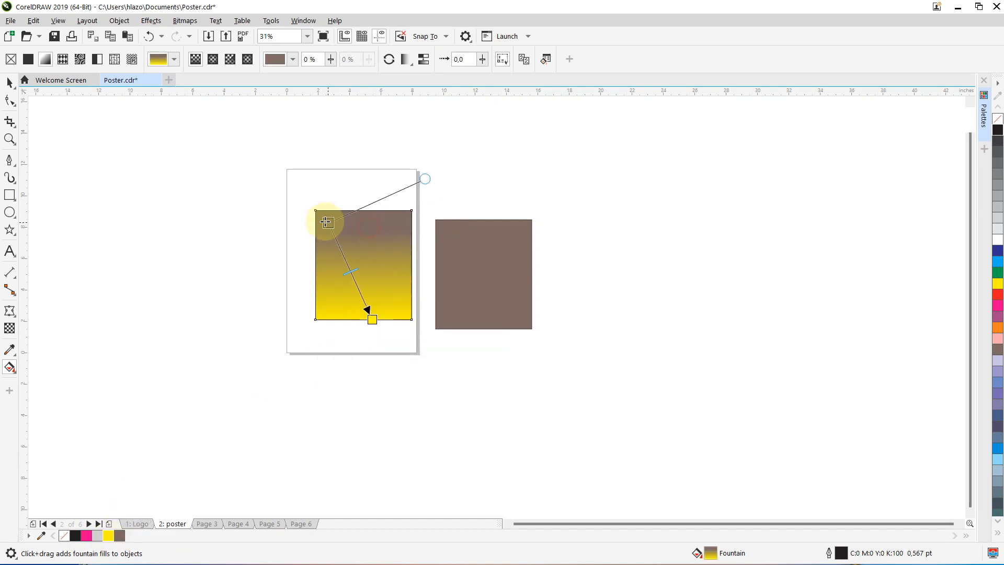
{"action": "left_click_drag", "start_coordinate": [371, 316], "coordinate": [428, 345]}
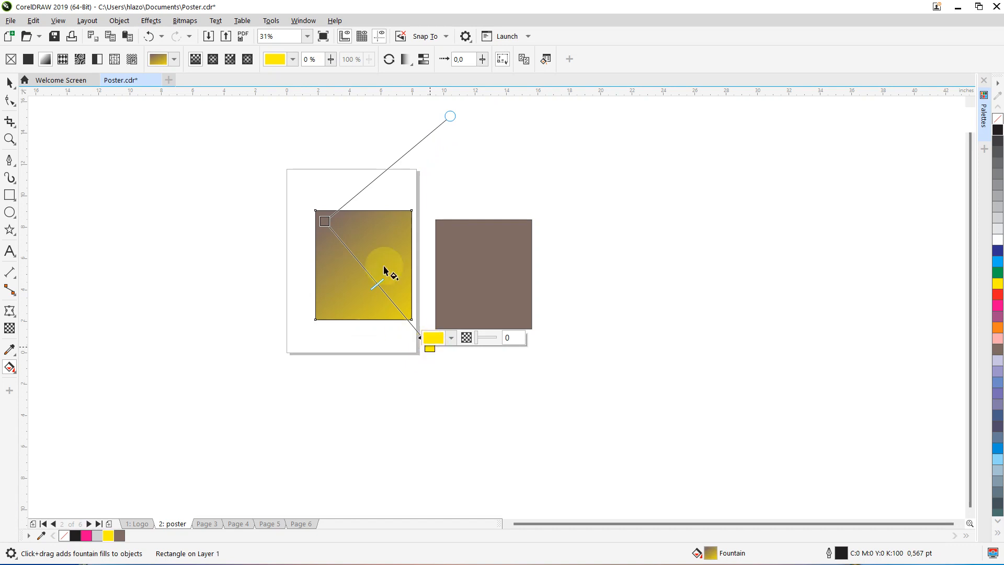
Try an elliptical fountain fill with its center shifted to the rectangle's middle, and return the fill to linear
{"action": "left_click", "coordinate": [212, 56]}
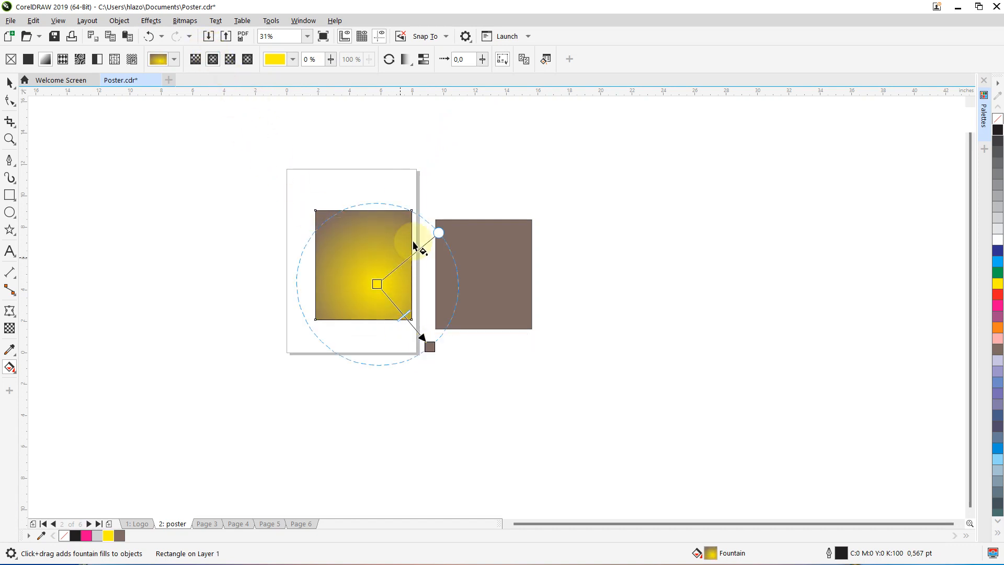
{"action": "left_click_drag", "start_coordinate": [423, 219], "coordinate": [411, 210]}
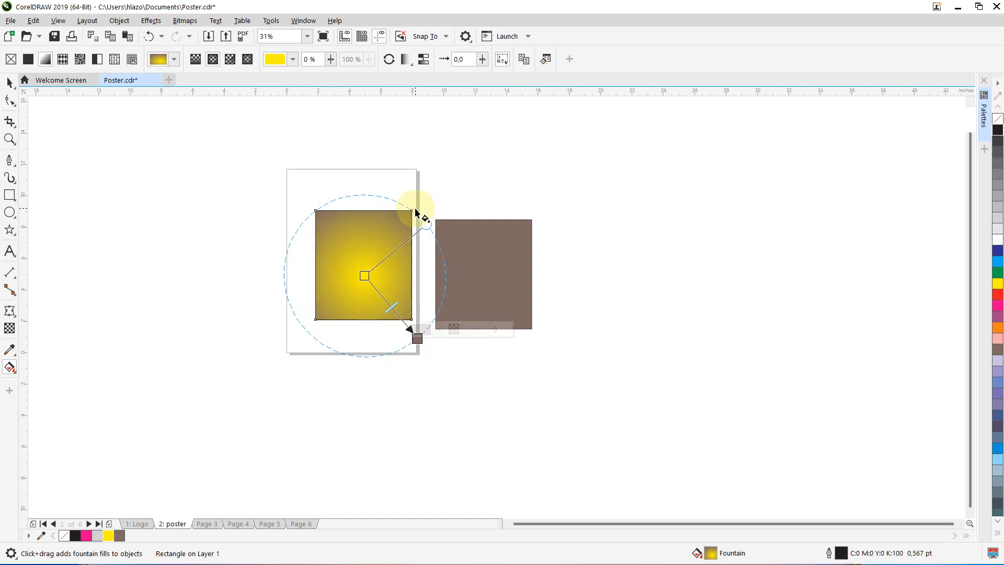
{"action": "left_click", "coordinate": [196, 59]}
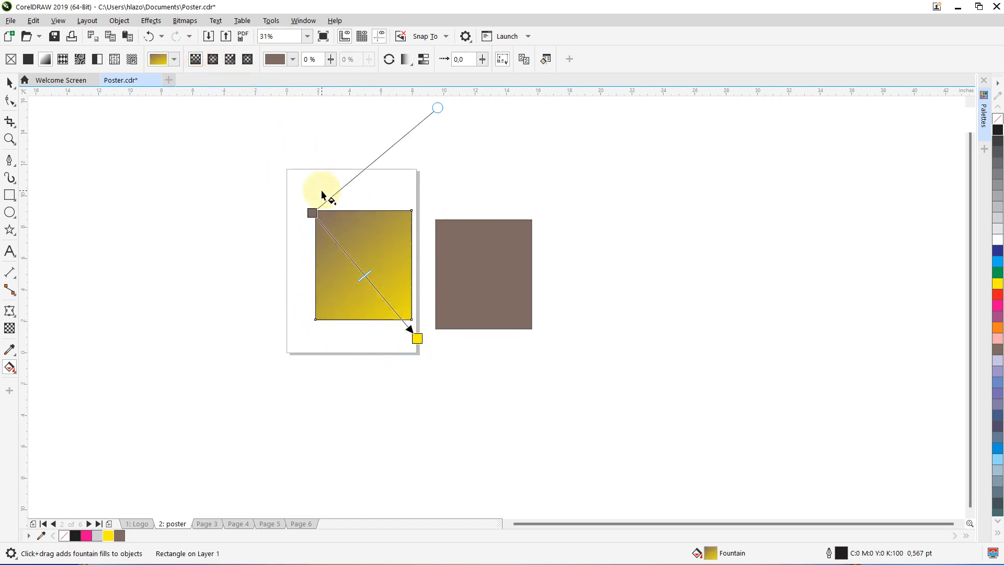
Delete both filled rectangles from the drawing
{"action": "left_click", "coordinate": [16, 372]}
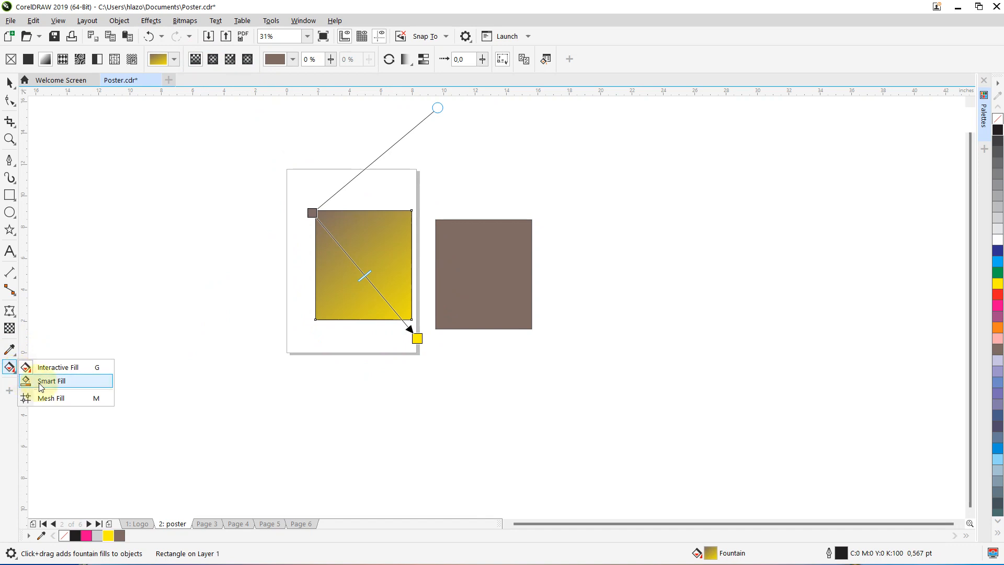
{"action": "left_click", "coordinate": [40, 386]}
{"action": "left_click", "coordinate": [9, 80]}
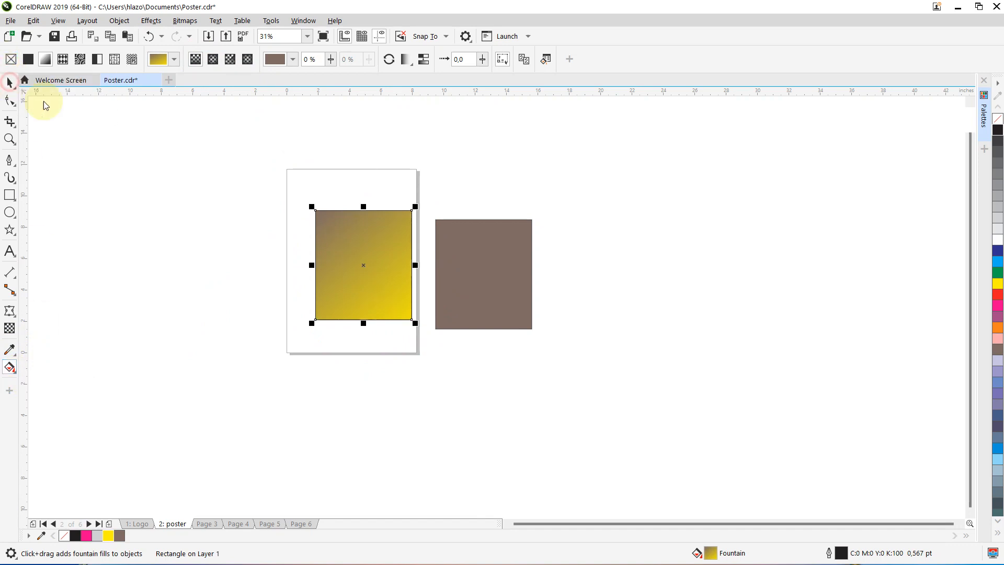
{"action": "left_click", "coordinate": [246, 205]}
{"action": "left_click_drag", "start_coordinate": [585, 359], "coordinate": [646, 395]}
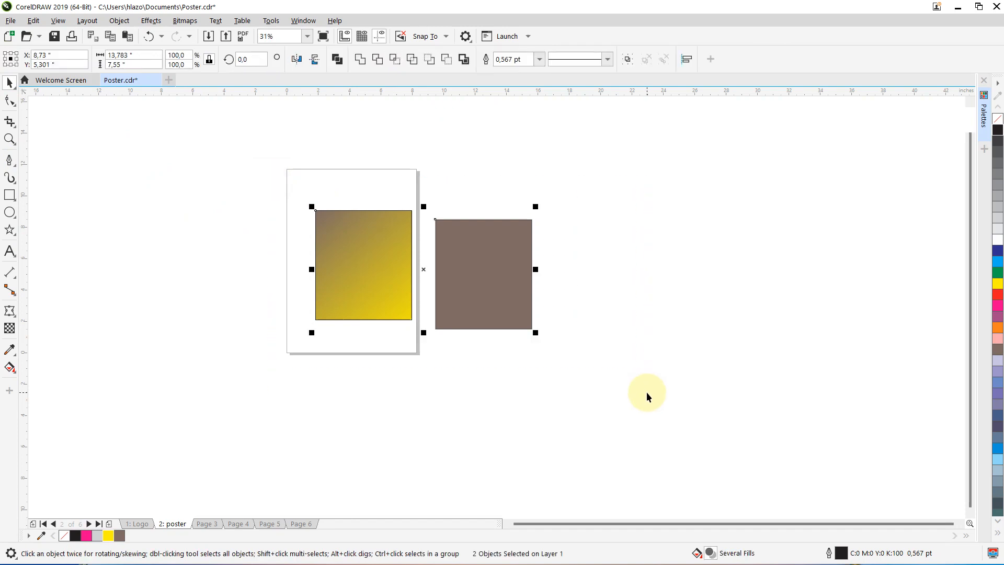
{"action": "key", "text": "Delete"}
Draw an ellipse about 7.3 by 7.6 inches over the page's left edge and place a duplicate to its right
{"action": "left_click", "coordinate": [10, 212]}
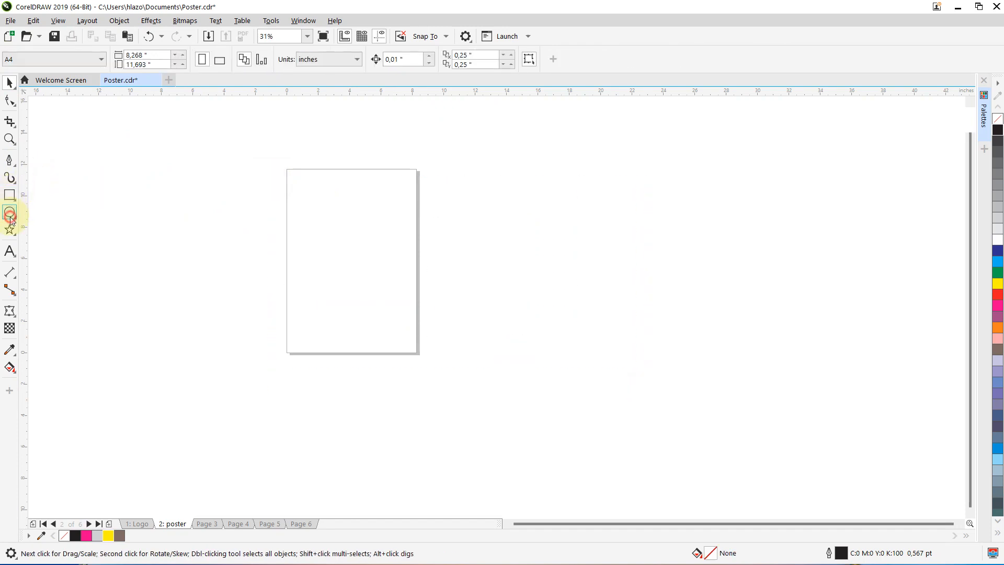
{"action": "left_click_drag", "start_coordinate": [303, 237], "coordinate": [359, 298]}
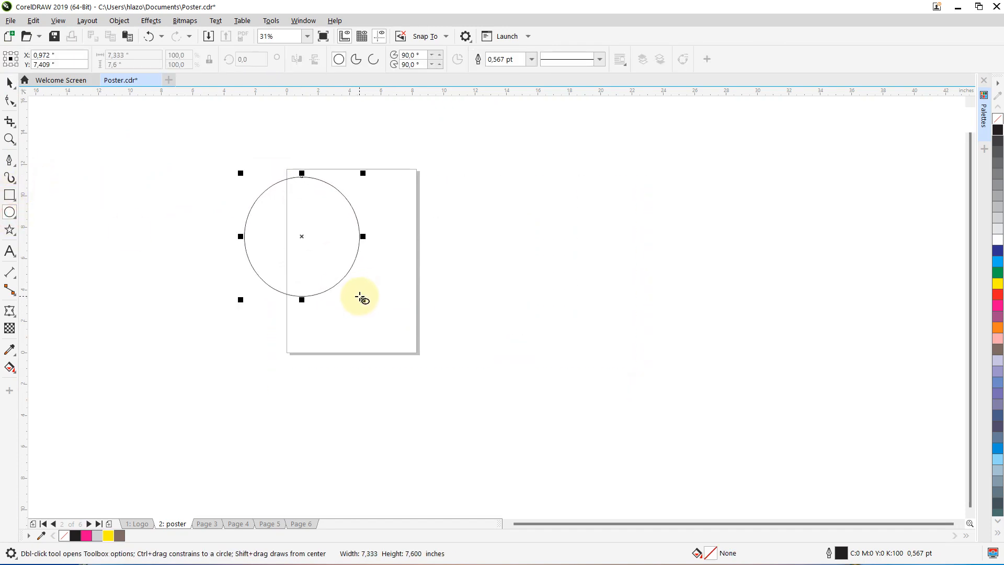
{"action": "left_click", "coordinate": [9, 81]}
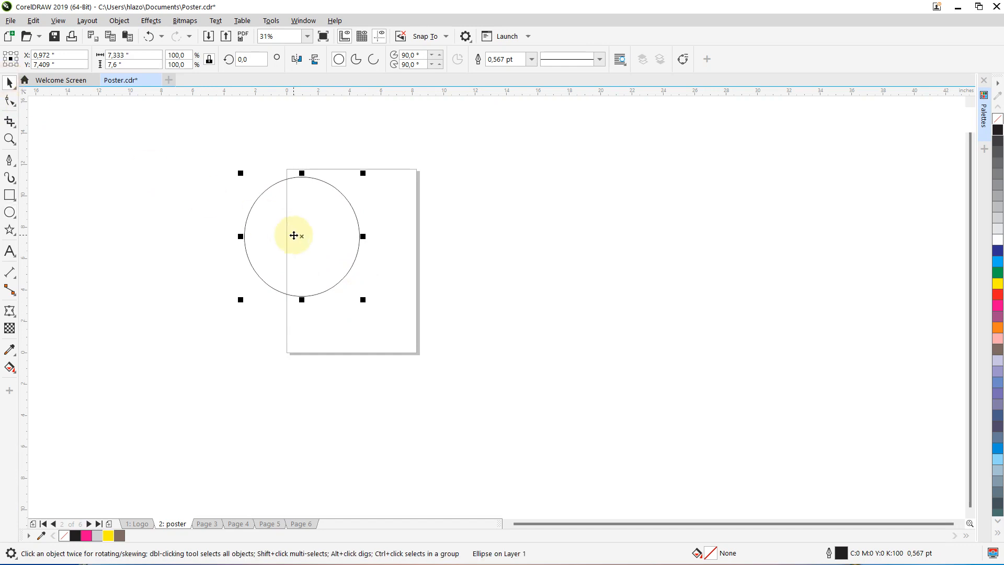
{"action": "left_click_drag", "start_coordinate": [293, 234], "coordinate": [471, 250]}
Align the two ellipses by their top edges and deselect them
{"action": "left_click_drag", "start_coordinate": [242, 156], "coordinate": [653, 347]}
{"action": "key", "text": "t"}
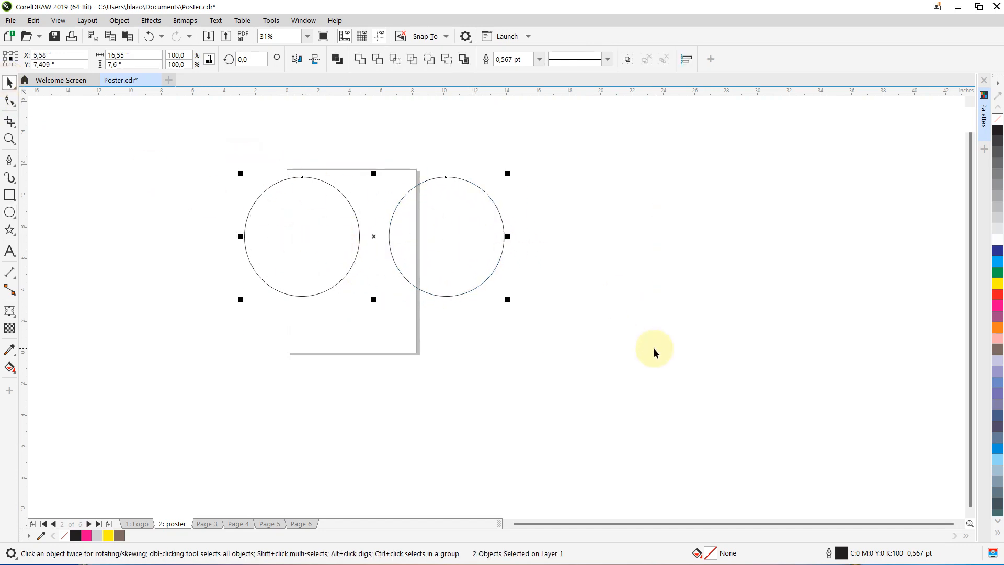
{"action": "left_click", "coordinate": [597, 295]}
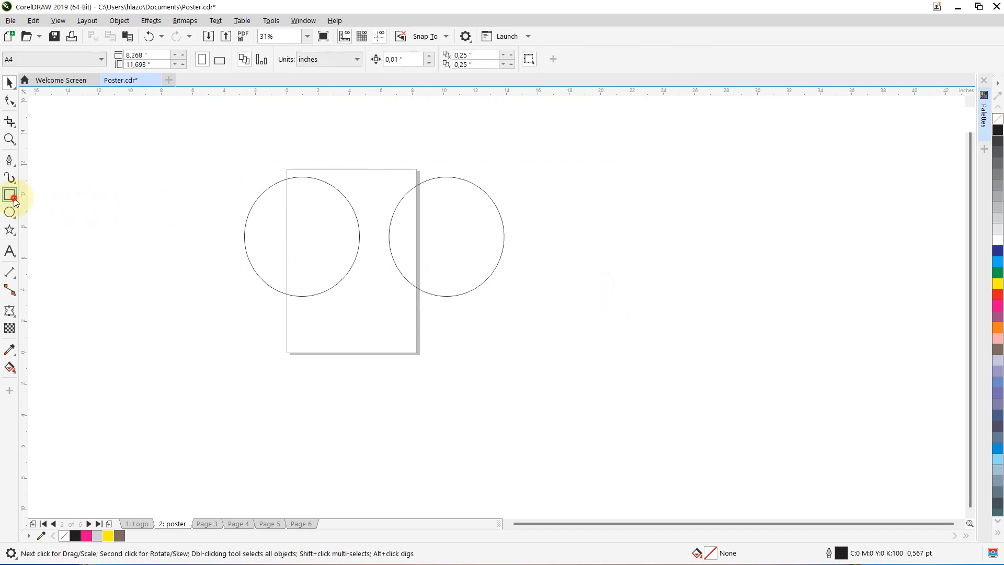
Draw a rectangle about 25.5 by 13.4 inches enclosing both ellipses
{"action": "left_click", "coordinate": [10, 195]}
{"action": "left_click_drag", "start_coordinate": [182, 133], "coordinate": [583, 344]}
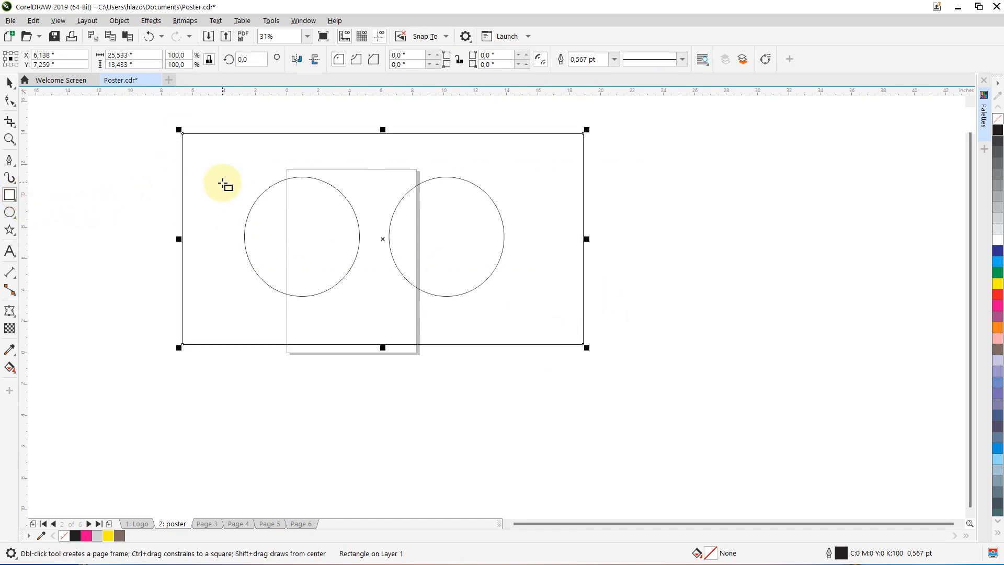
{"action": "left_click", "coordinate": [9, 82]}
Move the rectangle and both ellipses together toward the right of the page and rotate them 90 degrees
{"action": "left_click_drag", "start_coordinate": [369, 227], "coordinate": [638, 346]}
{"action": "left_click_drag", "start_coordinate": [516, 200], "coordinate": [693, 240]}
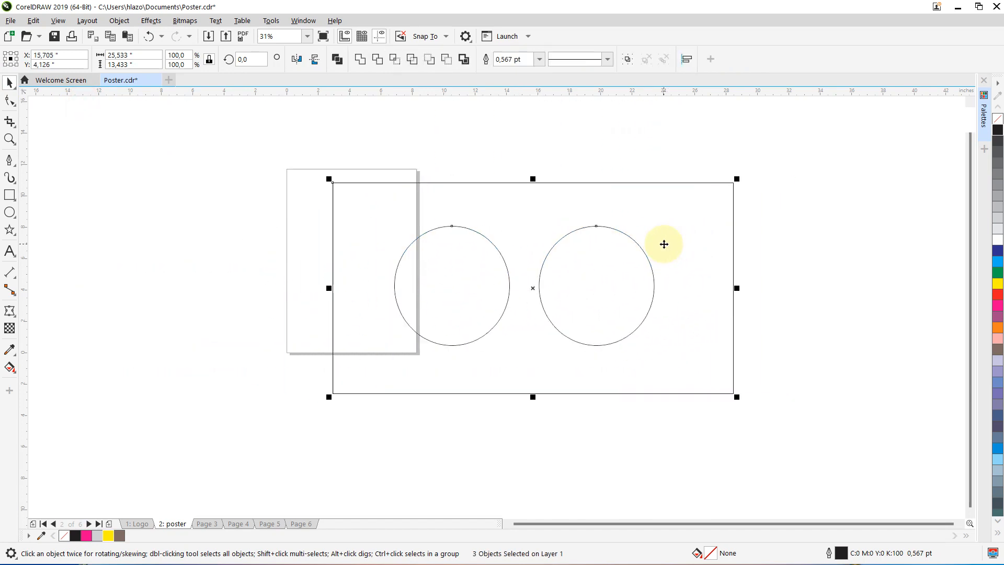
{"action": "left_click", "coordinate": [664, 244]}
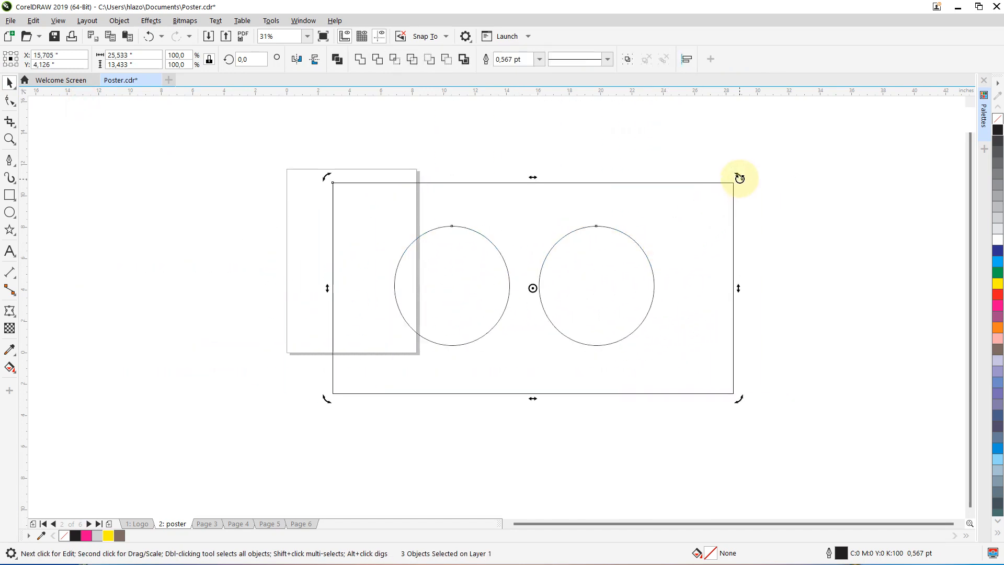
{"action": "left_click_drag", "start_coordinate": [736, 178], "coordinate": [467, 175]}
{"action": "scroll", "coordinate": [449, 179], "scroll_direction": "down", "scroll_amount": 1}
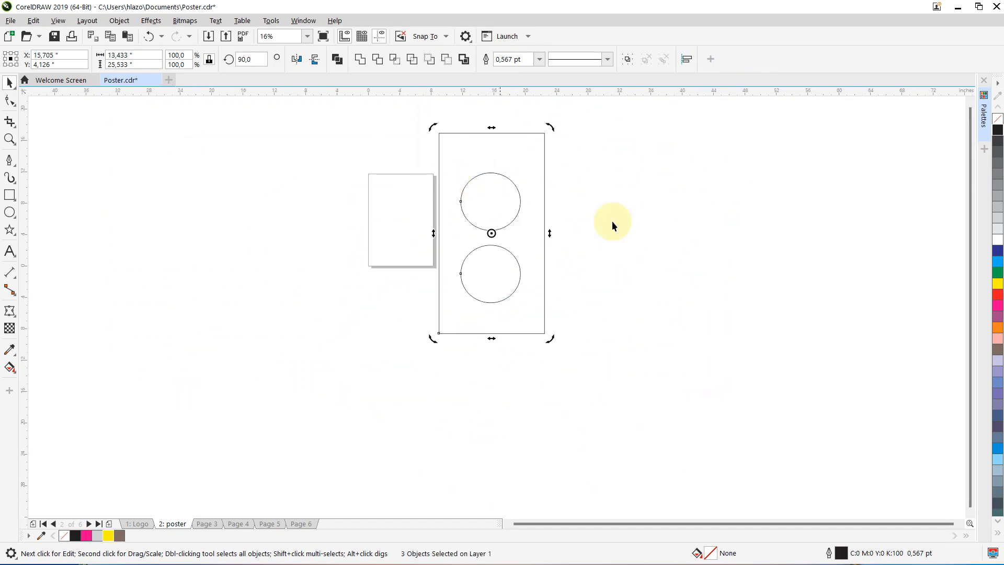
{"action": "left_click", "coordinate": [644, 234]}
Scale the upper ellipse about its center down to about 61.8 %, roughly 4.7 by 4.5 inches
{"action": "left_click", "coordinate": [514, 195]}
{"action": "left_click", "coordinate": [516, 193]}
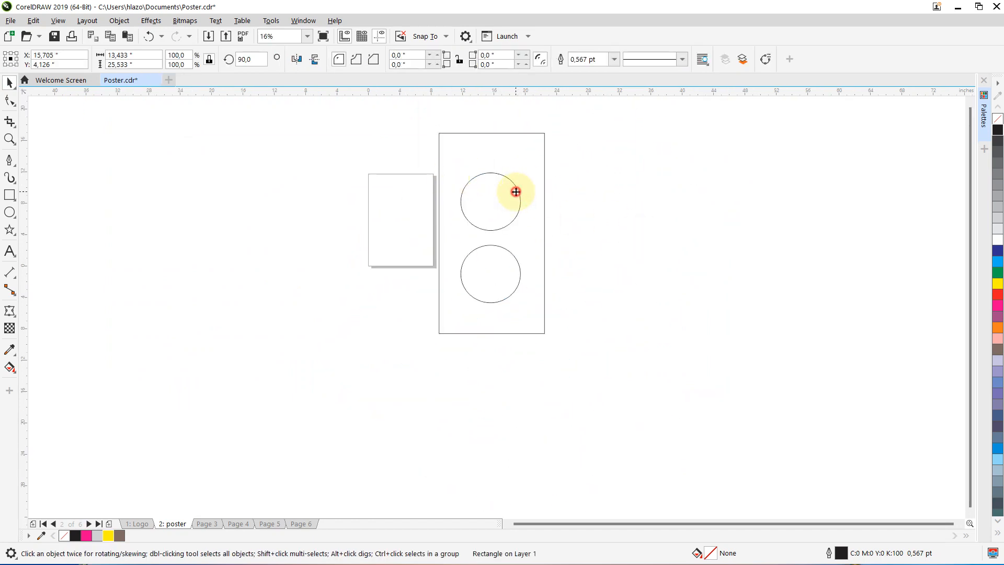
{"action": "left_click", "coordinate": [515, 191]}
{"action": "left_click", "coordinate": [516, 190]}
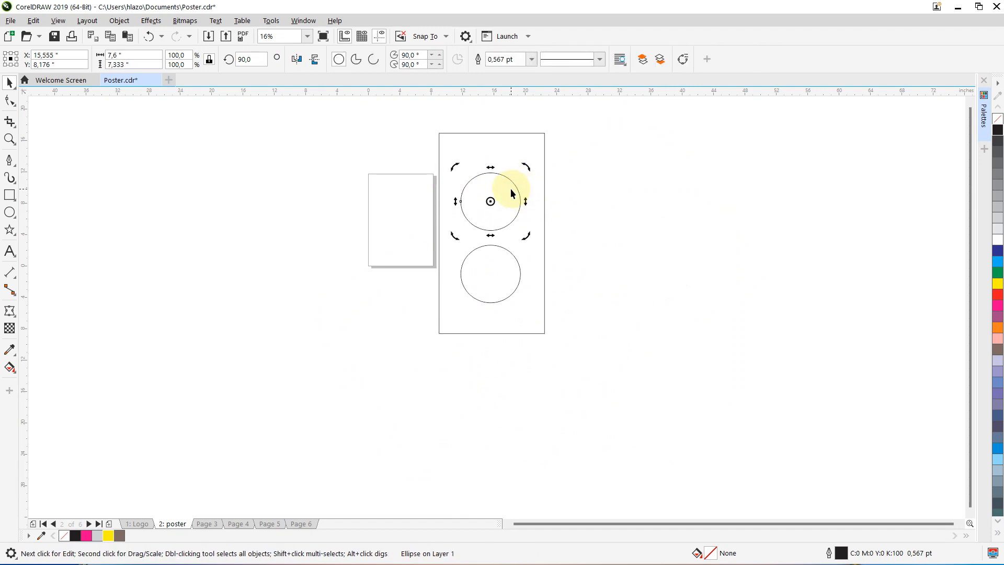
{"action": "left_click", "coordinate": [515, 188]}
{"action": "left_click", "coordinate": [515, 190]}
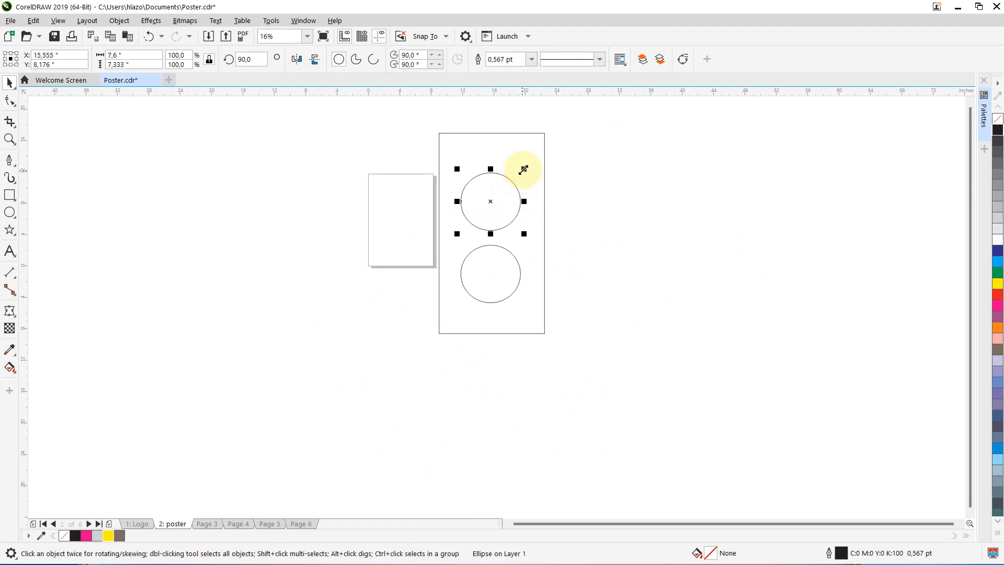
{"action": "left_click_drag", "start_coordinate": [521, 170], "coordinate": [510, 175]}
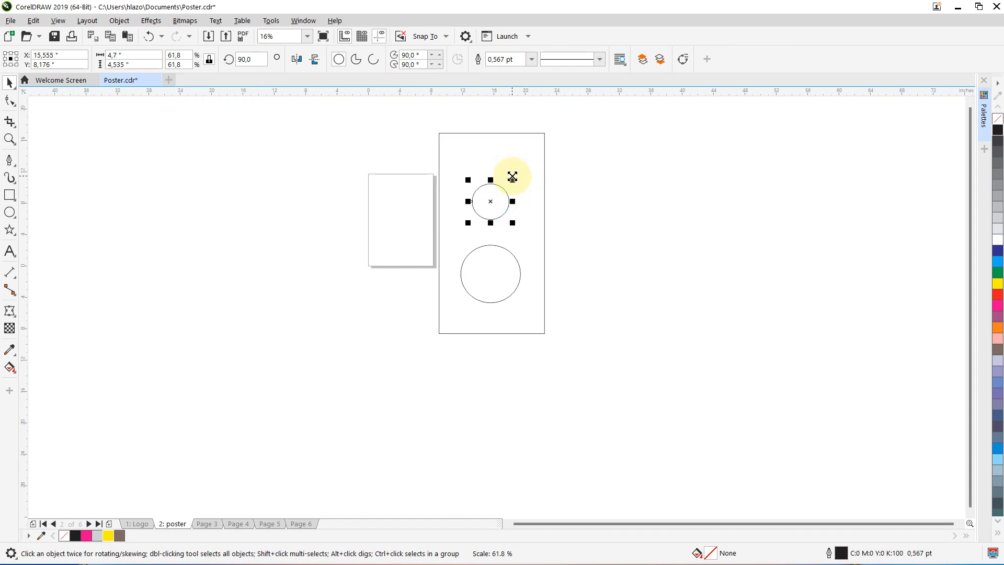
Group the two ellipses and align the group and the rectangle on their horizontal and vertical centers
{"action": "left_click_drag", "start_coordinate": [418, 148], "coordinate": [582, 308]}
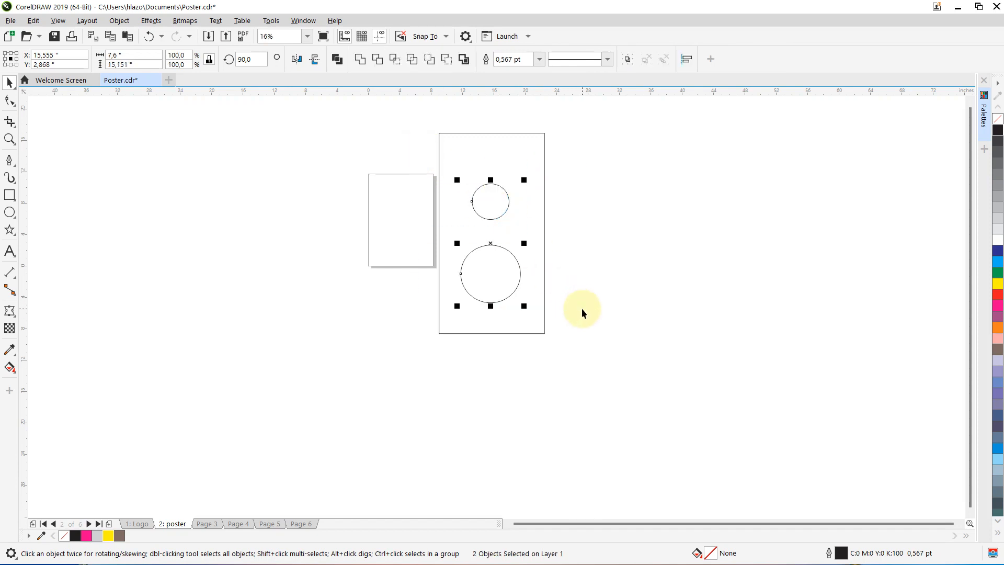
{"action": "key", "text": "ctrl+g"}
{"action": "left_click_drag", "start_coordinate": [378, 108], "coordinate": [644, 403]}
{"action": "key", "text": "c"}
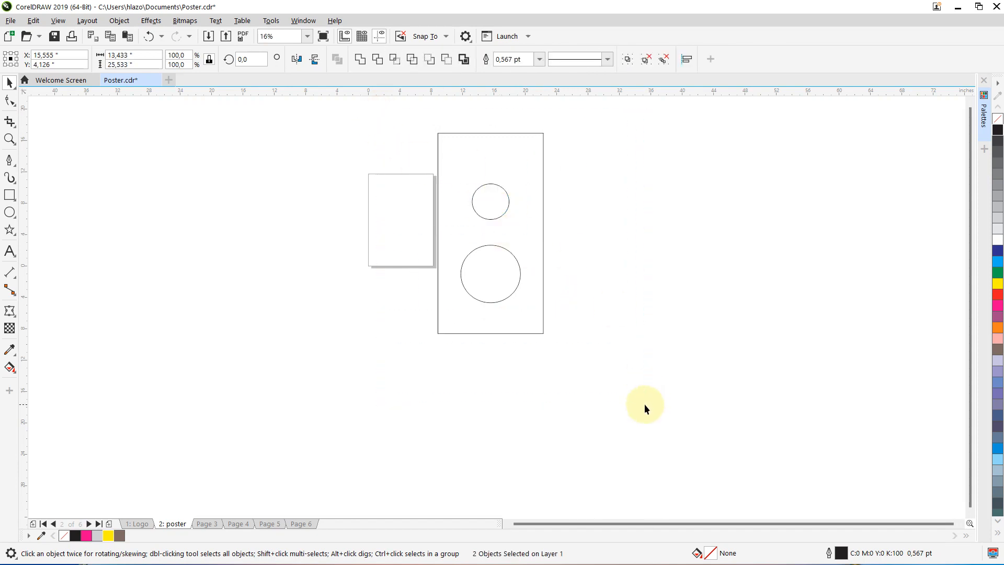
{"action": "key", "text": "e"}
{"action": "left_click", "coordinate": [669, 348]}
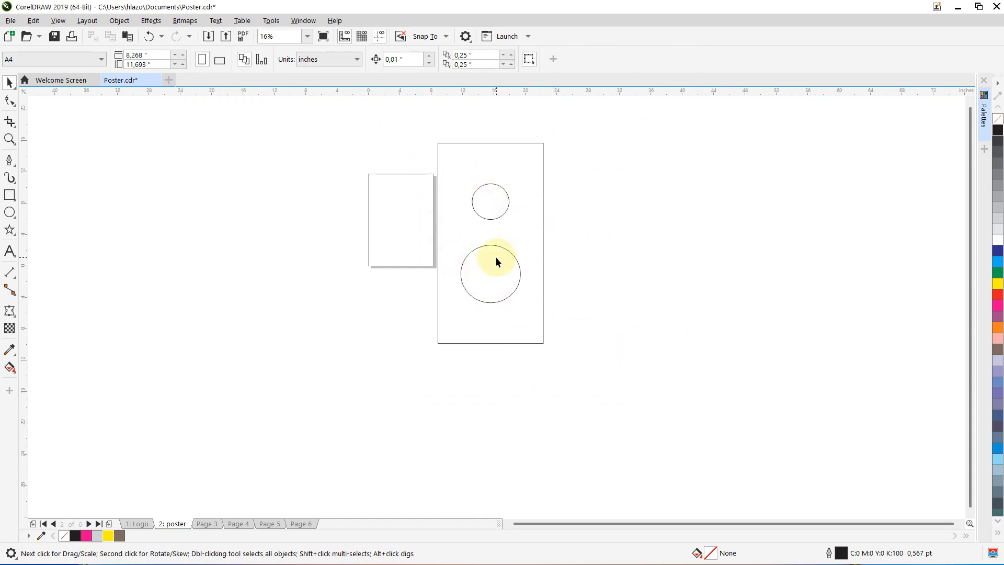
Fill the large rectangle with 20% black gray
{"action": "left_click", "coordinate": [543, 186]}
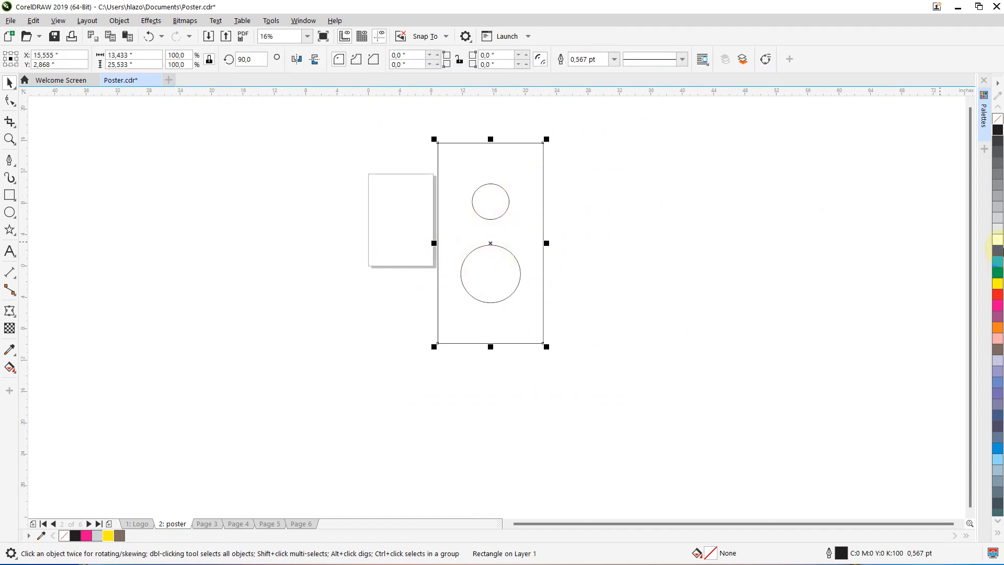
{"action": "left_click", "coordinate": [997, 218]}
{"action": "left_click", "coordinate": [615, 192]}
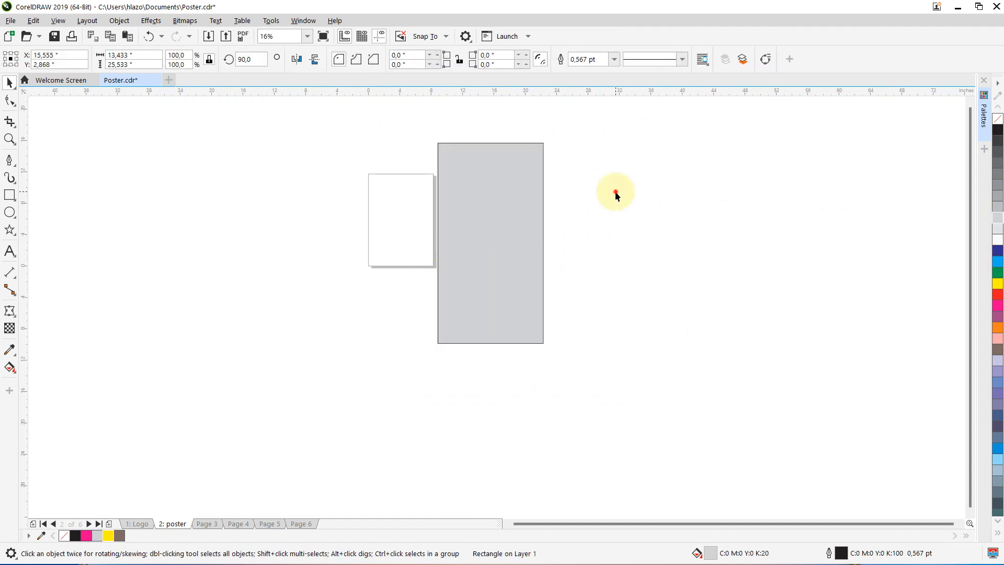
Send the large gray rectangle to the back of the page, behind the two grouped ellipses
{"action": "right_click", "coordinate": [475, 213]}
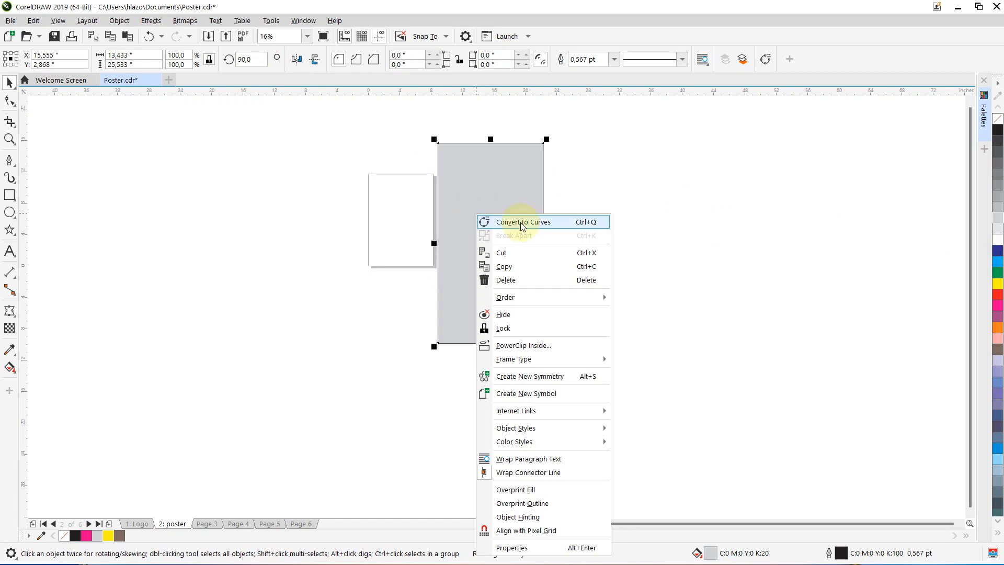
{"action": "mouse_move", "coordinate": [537, 297]}
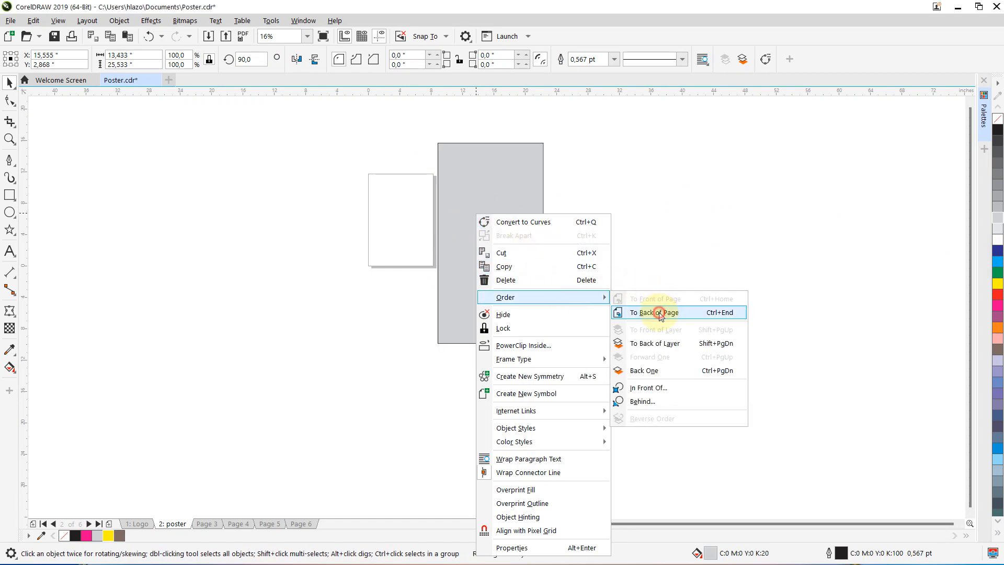
{"action": "left_click", "coordinate": [660, 312]}
{"action": "left_click", "coordinate": [649, 218]}
Fill the grouped ellipses with a gray one shade lighter than the rectangle behind them
{"action": "left_click_drag", "start_coordinate": [565, 251], "coordinate": [635, 321]}
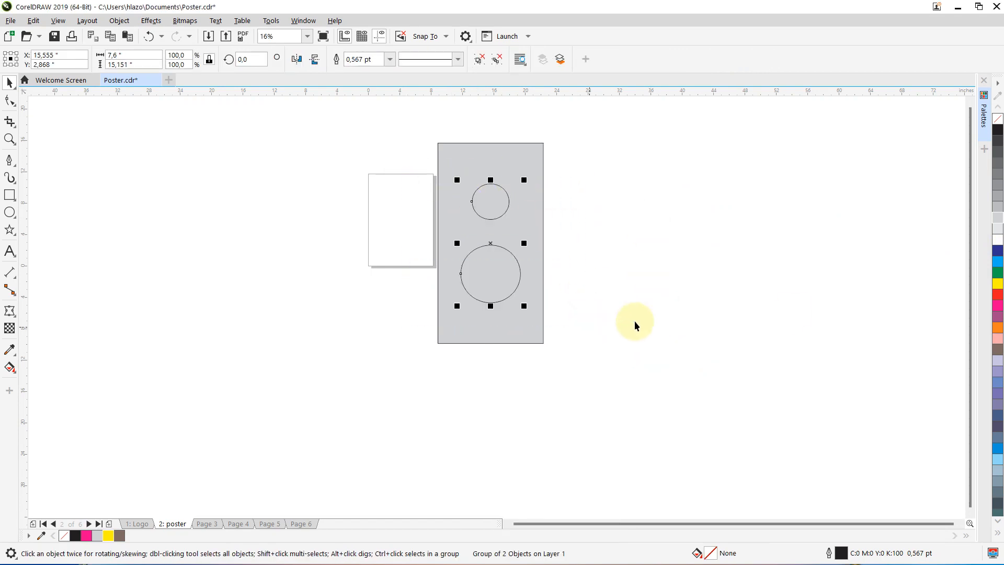
{"action": "left_click", "coordinate": [997, 228]}
{"action": "left_click", "coordinate": [660, 288]}
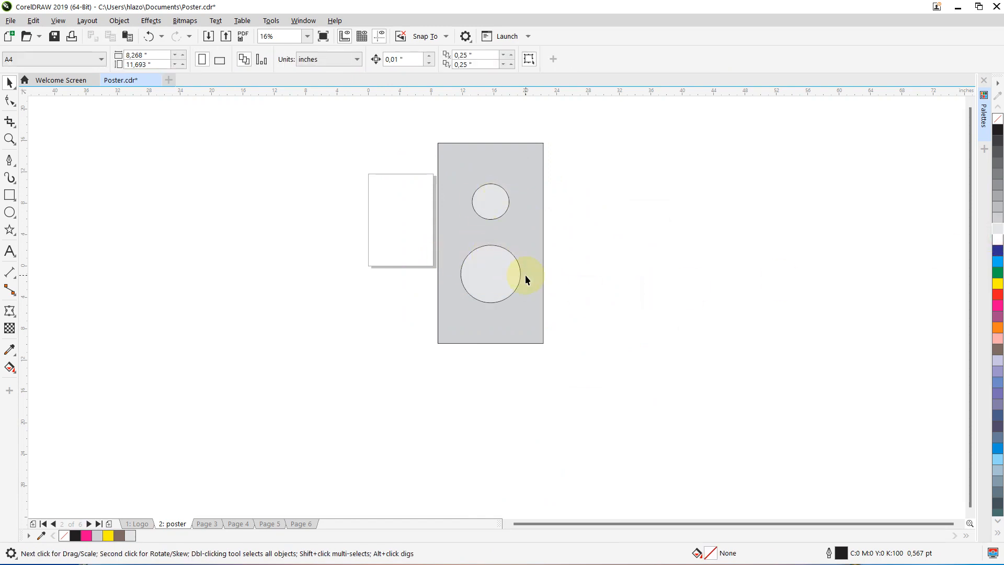
{"action": "left_click", "coordinate": [501, 235]}
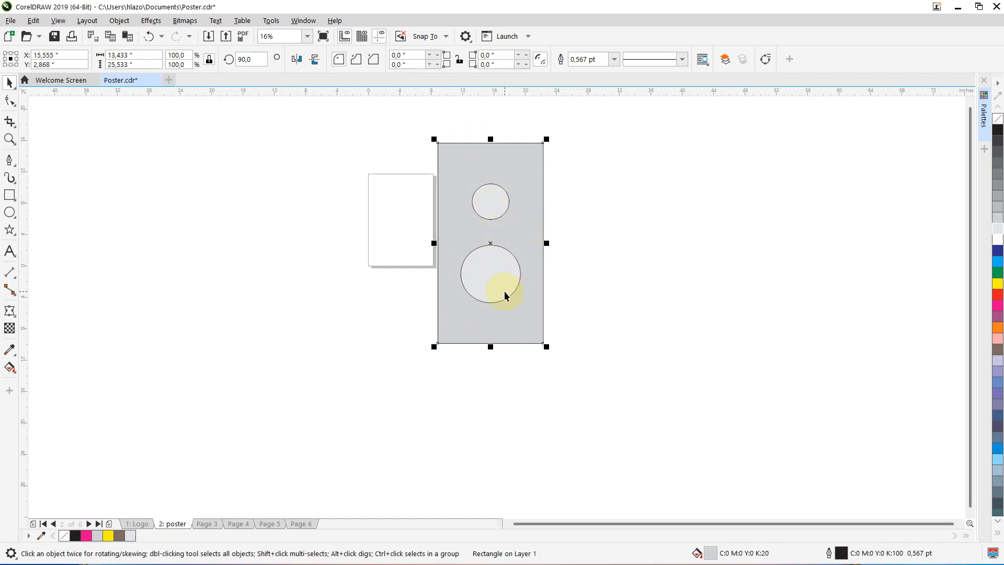
{"action": "left_click", "coordinate": [353, 246]}
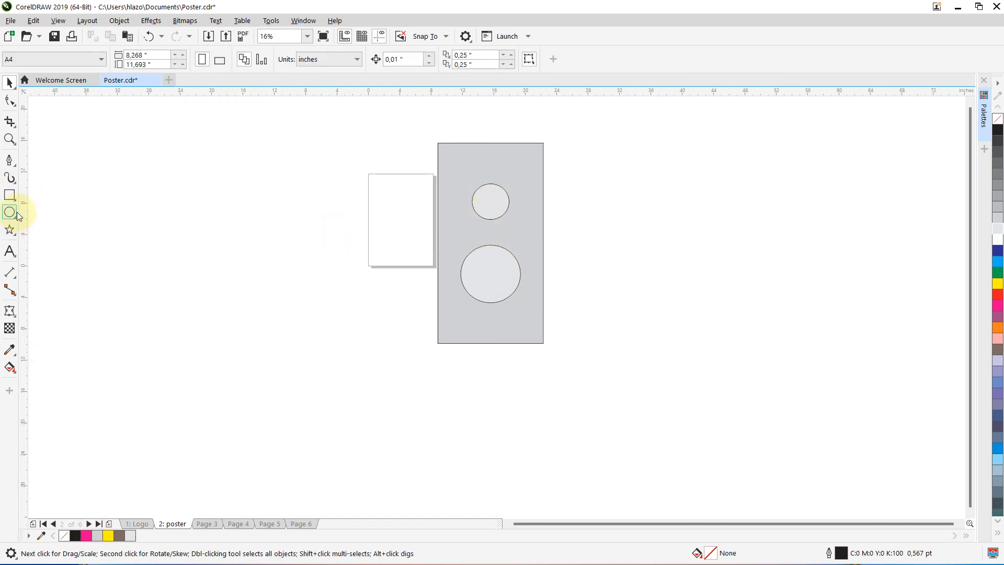
Draw a wide rectangle about 27.1 by 11.2 inches across the speaker drawing and fill it with yellow
{"action": "left_click", "coordinate": [9, 194]}
{"action": "left_click_drag", "start_coordinate": [371, 177], "coordinate": [584, 264]}
{"action": "left_click", "coordinate": [108, 535]}
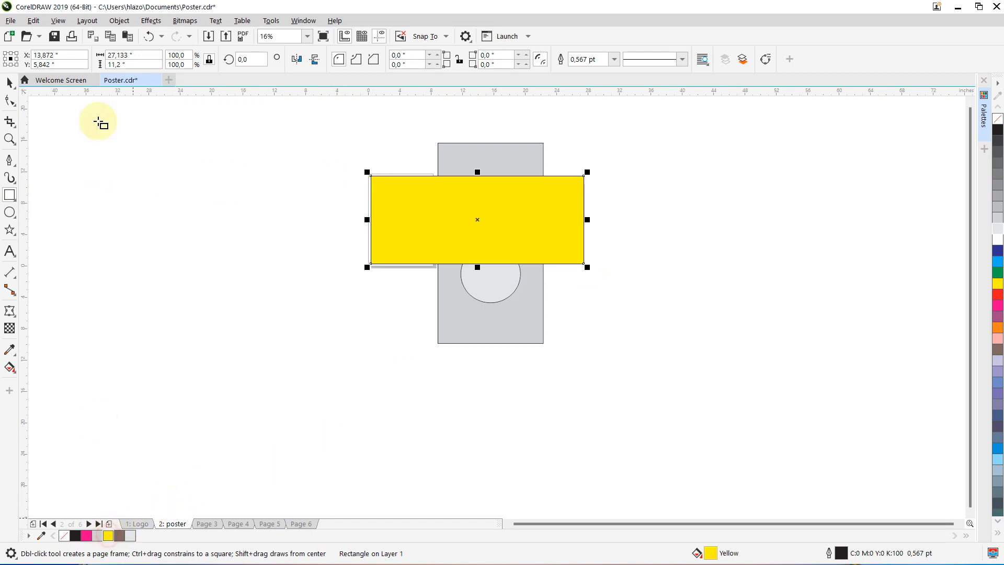
{"action": "left_click", "coordinate": [9, 82]}
Order the yellow rectangle behind the large gray rectangle, and move it to the upper left beyond the page
{"action": "right_click", "coordinate": [451, 223]}
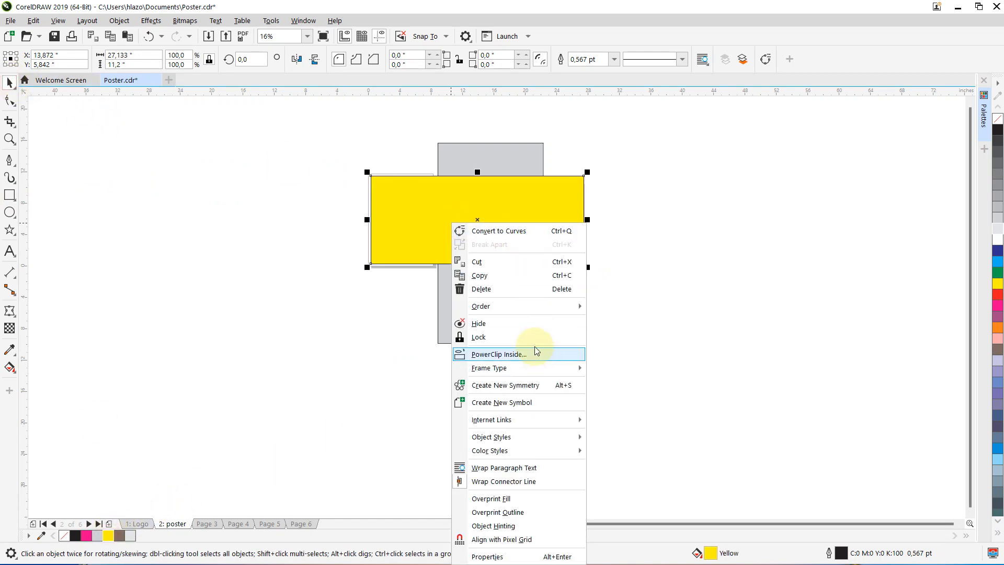
{"action": "mouse_move", "coordinate": [533, 305]}
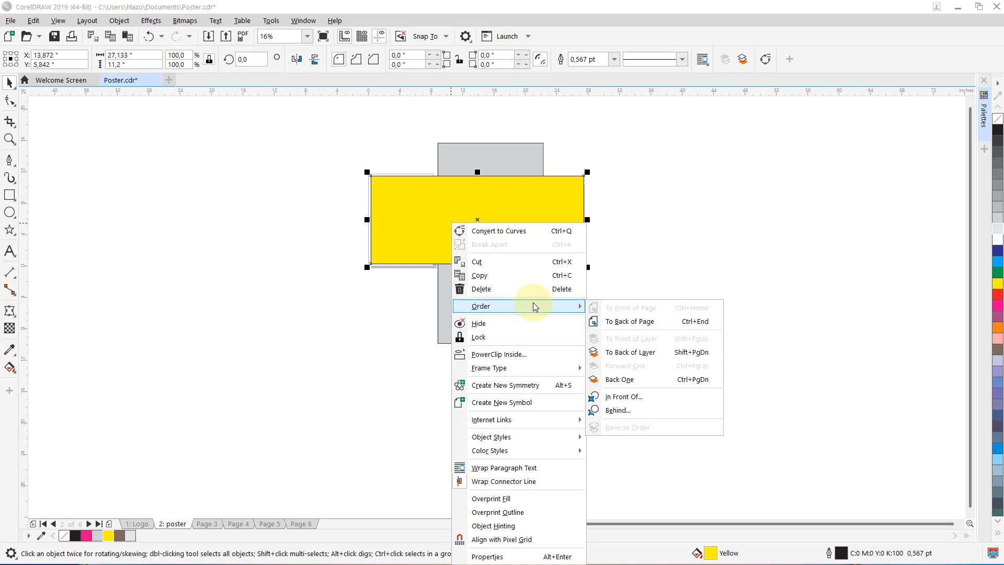
{"action": "left_click", "coordinate": [614, 412]}
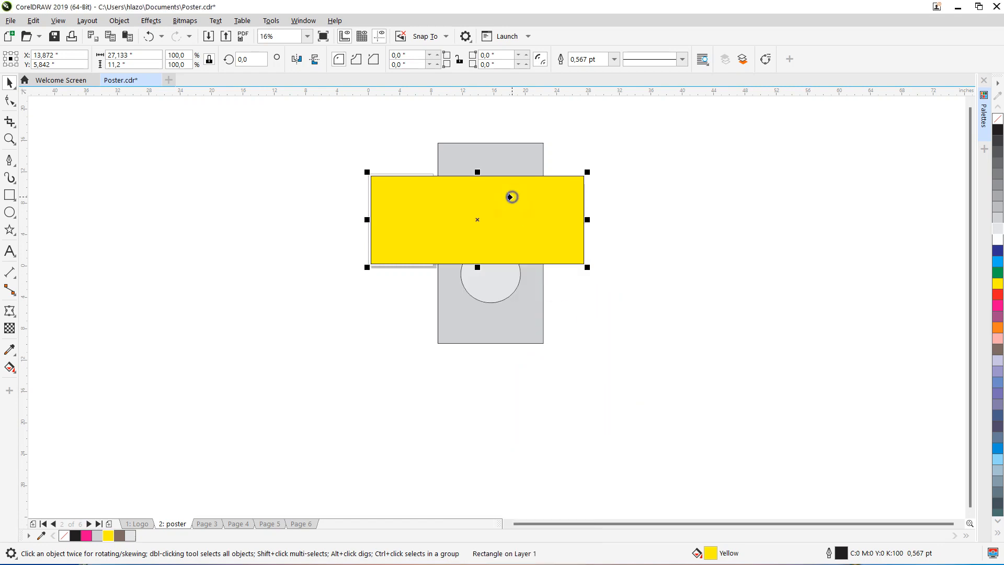
{"action": "left_click", "coordinate": [507, 161]}
{"action": "left_click", "coordinate": [688, 233]}
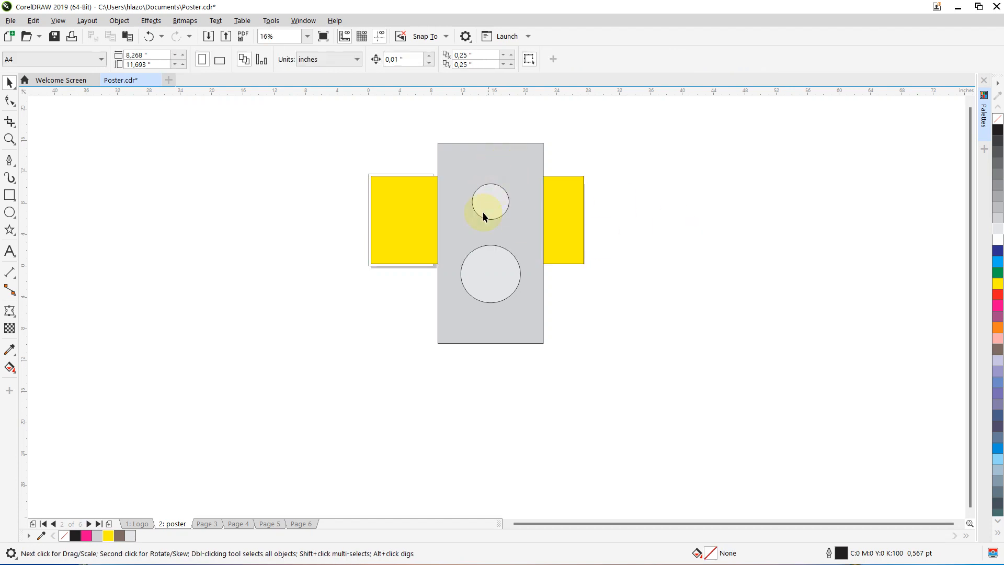
{"action": "left_click", "coordinate": [404, 214]}
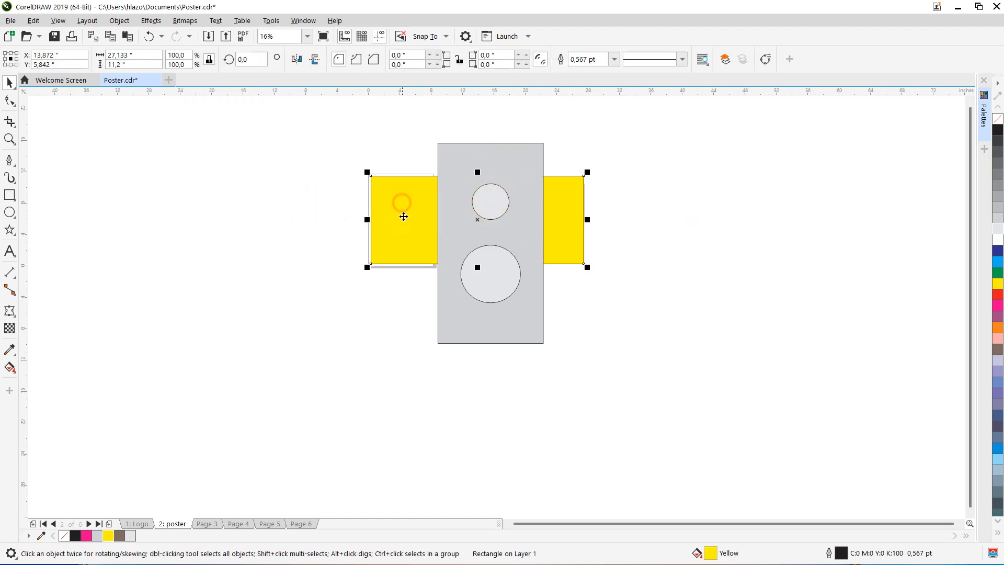
{"action": "left_click_drag", "start_coordinate": [403, 215], "coordinate": [178, 176]}
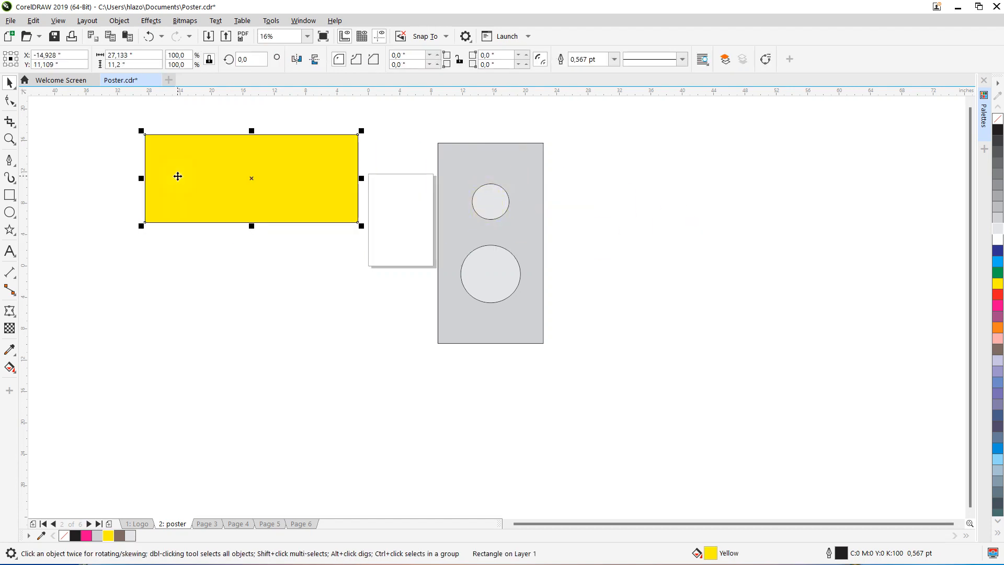
Use Smart Fill to fill the gray region around the two ellipses with the specified slate blue
{"action": "left_click", "coordinate": [14, 373]}
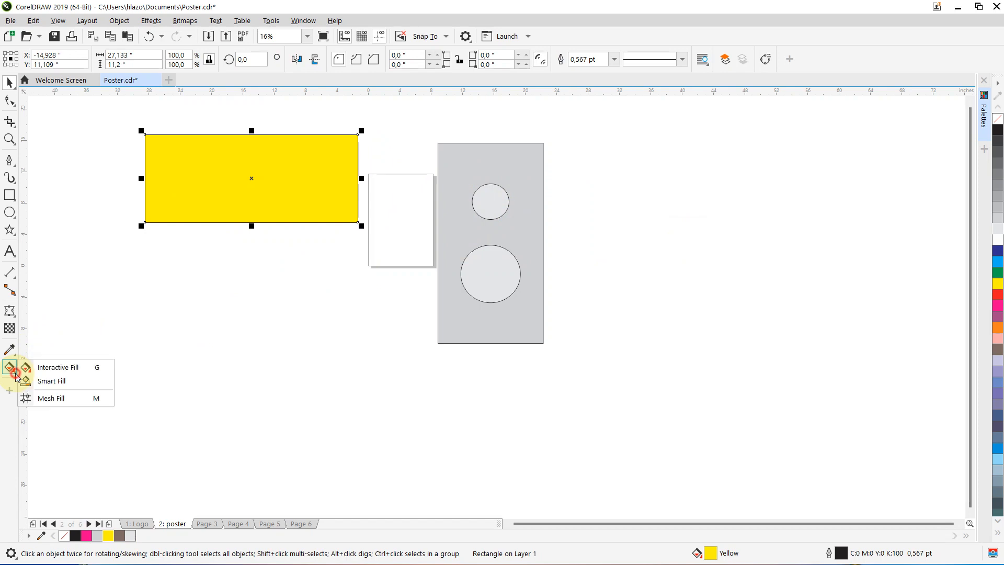
{"action": "left_click", "coordinate": [46, 382]}
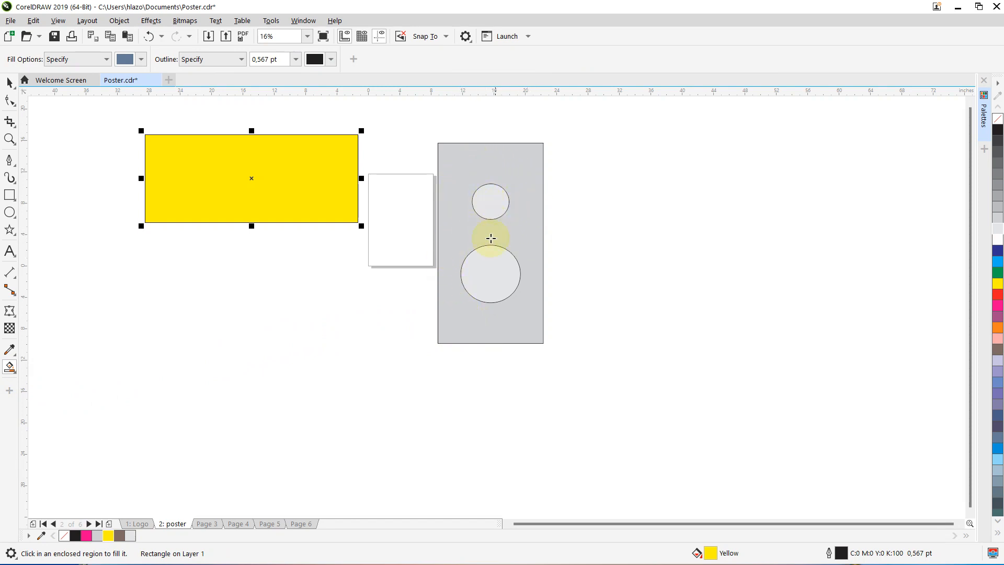
{"action": "left_click", "coordinate": [448, 245]}
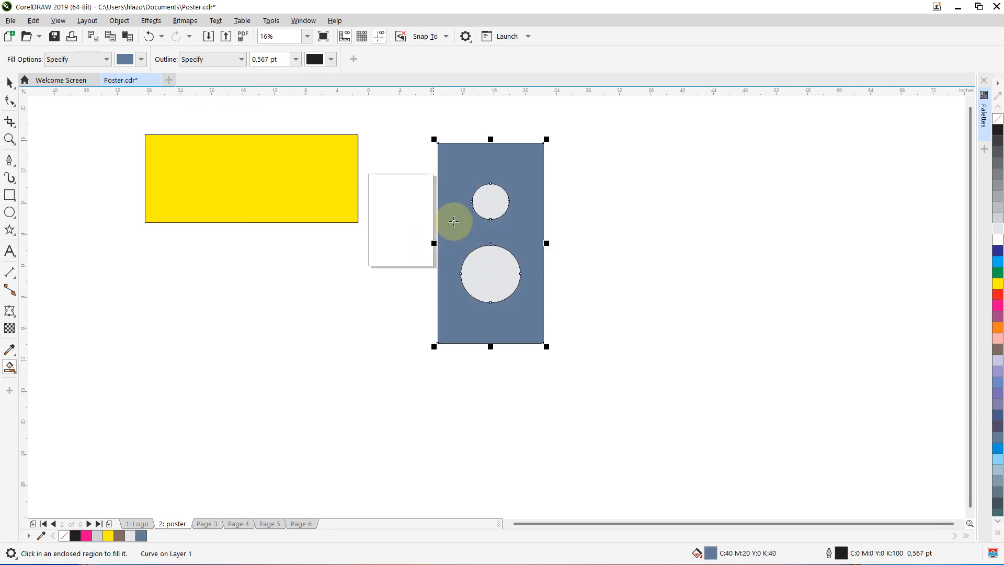
Move the slate-blue cutout shape off the speaker drawing and onto the yellow rectangle, then deselect it
{"action": "left_click", "coordinate": [9, 83]}
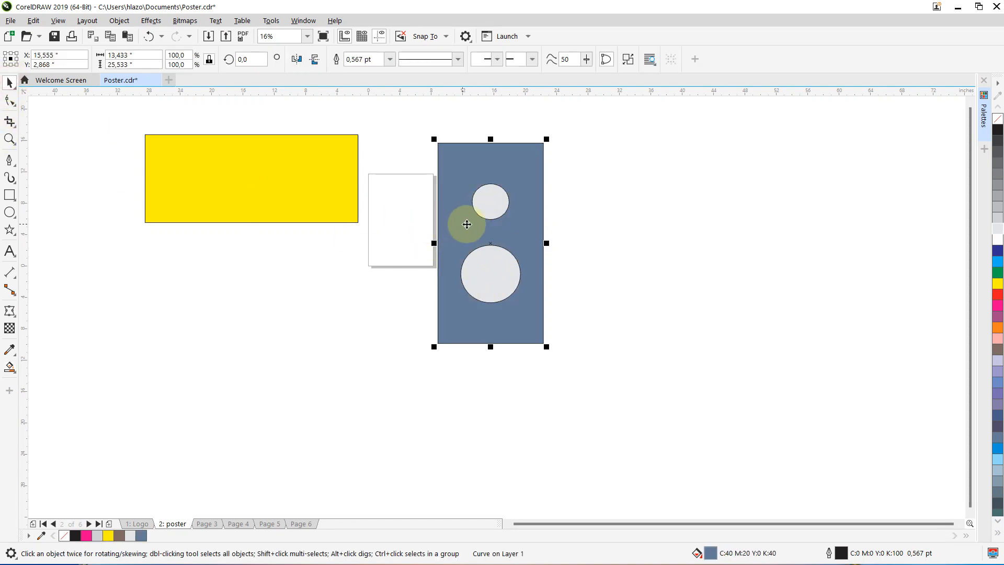
{"action": "left_click_drag", "start_coordinate": [470, 221], "coordinate": [238, 174]}
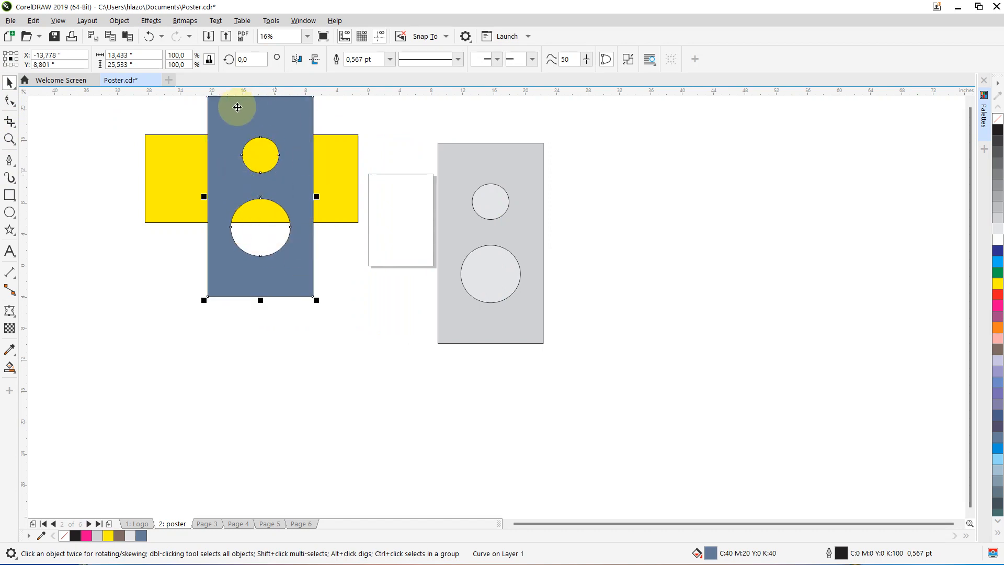
{"action": "left_click", "coordinate": [355, 350]}
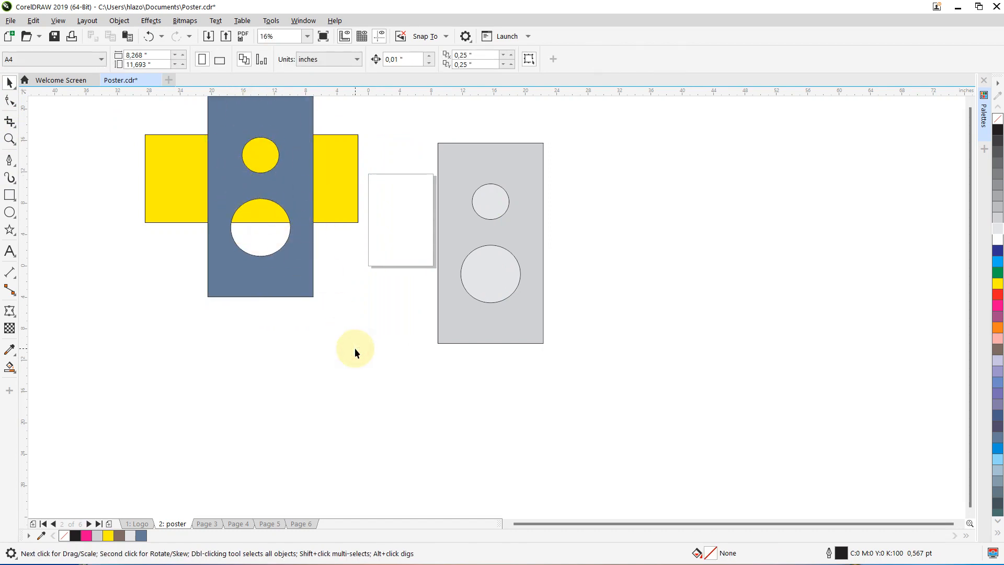